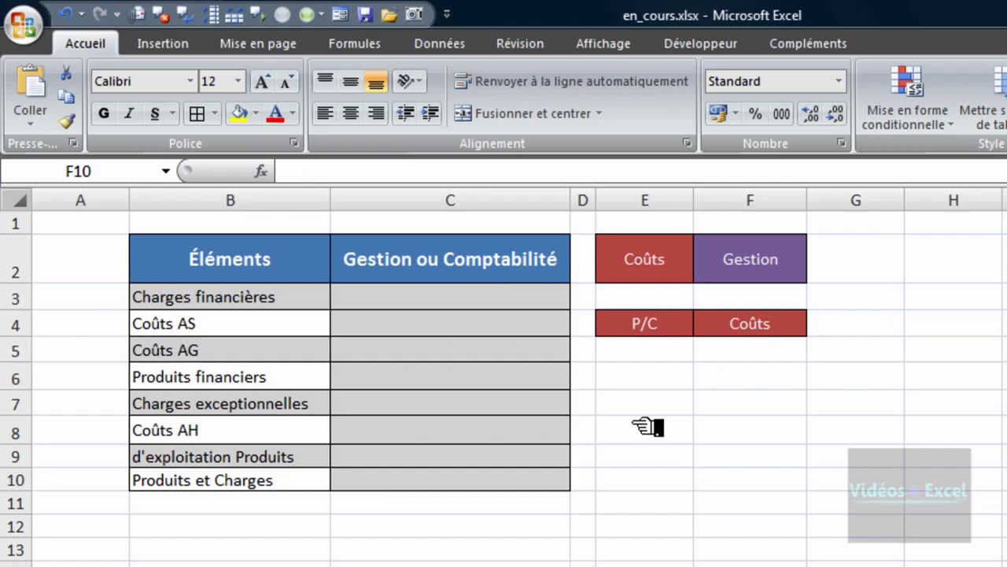
Replace the label Coûts beside P/C in F4 with Comptabilité.
{"action": "left_click", "coordinate": [647, 426]}
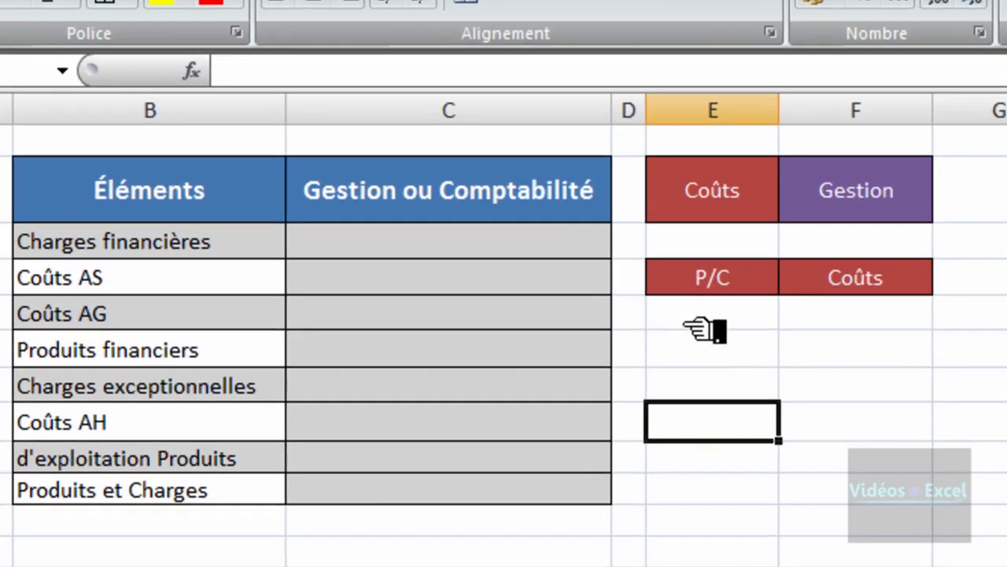
{"action": "left_click_drag", "start_coordinate": [476, 241], "coordinate": [489, 488]}
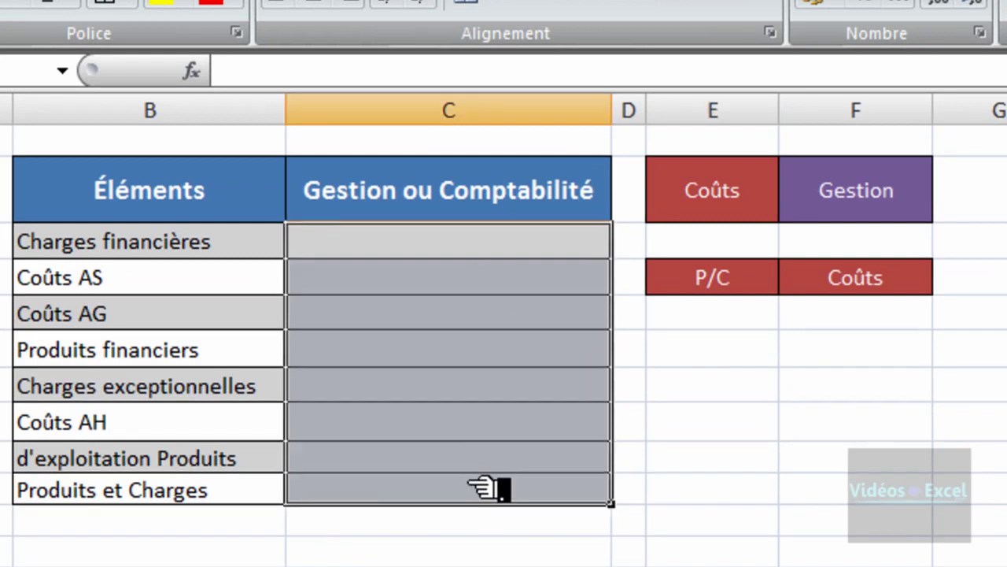
{"action": "left_click", "coordinate": [875, 285]}
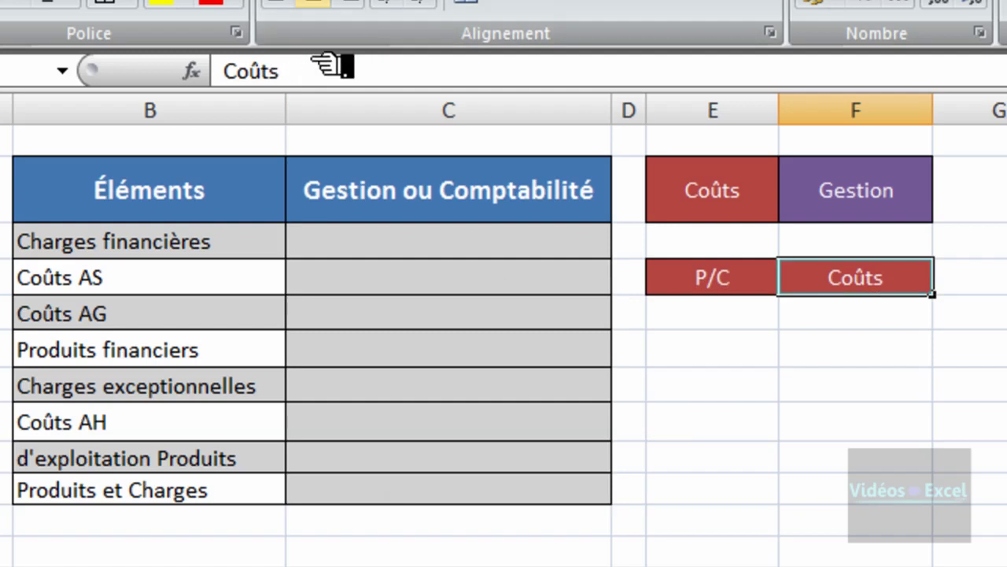
{"action": "left_click_drag", "start_coordinate": [330, 68], "coordinate": [221, 70]}
{"action": "type", "text": "C"}
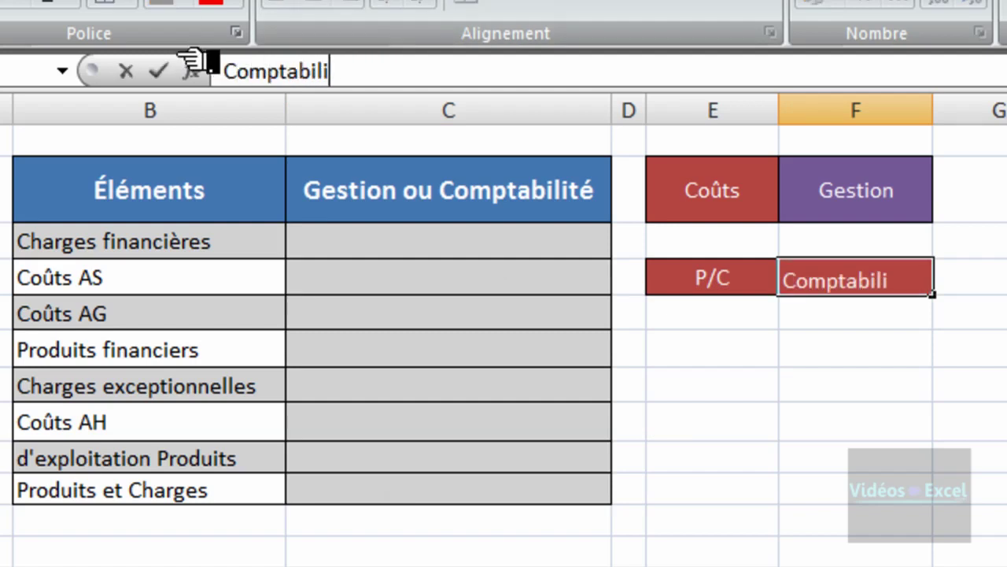
{"action": "key", "text": "Return"}
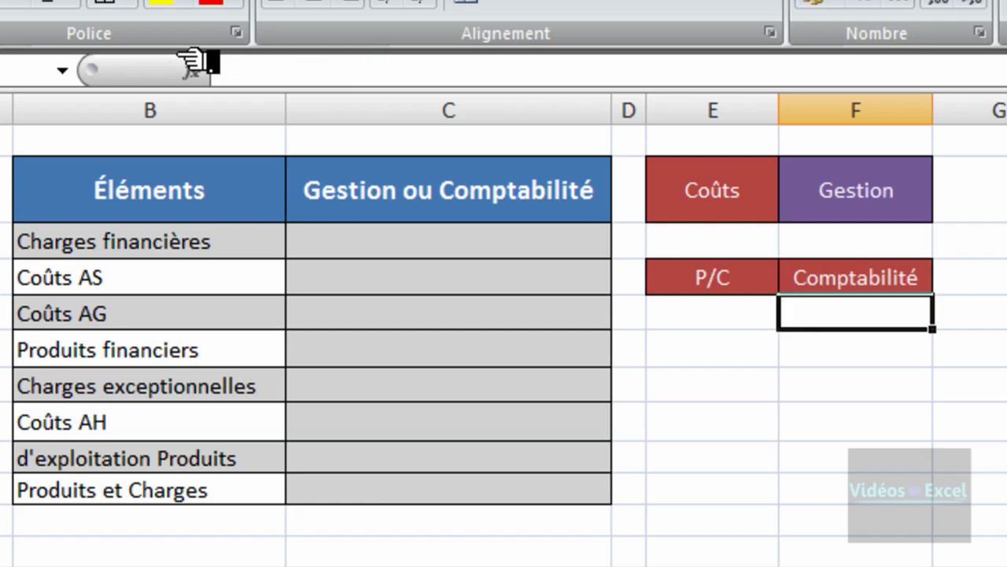
Review the Charges financières, Produits financiers and Coûts AH elements, then select C3:C10.
{"action": "mouse_move", "coordinate": [425, 244]}
{"action": "left_mouse_down"}
{"action": "mouse_move", "coordinate": [411, 400]}
{"action": "mouse_move", "coordinate": [425, 491]}
{"action": "left_mouse_up"}
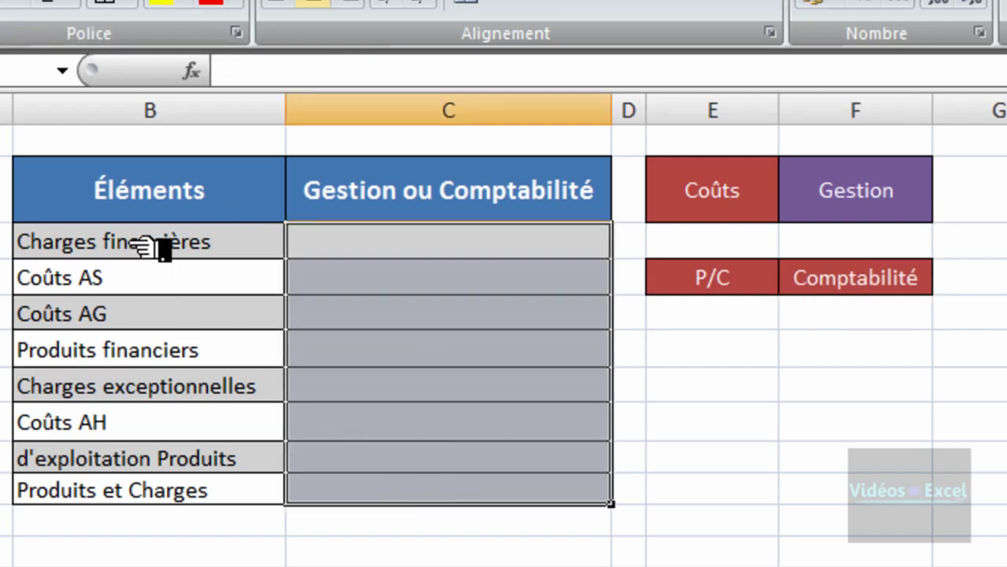
{"action": "left_click", "coordinate": [150, 245]}
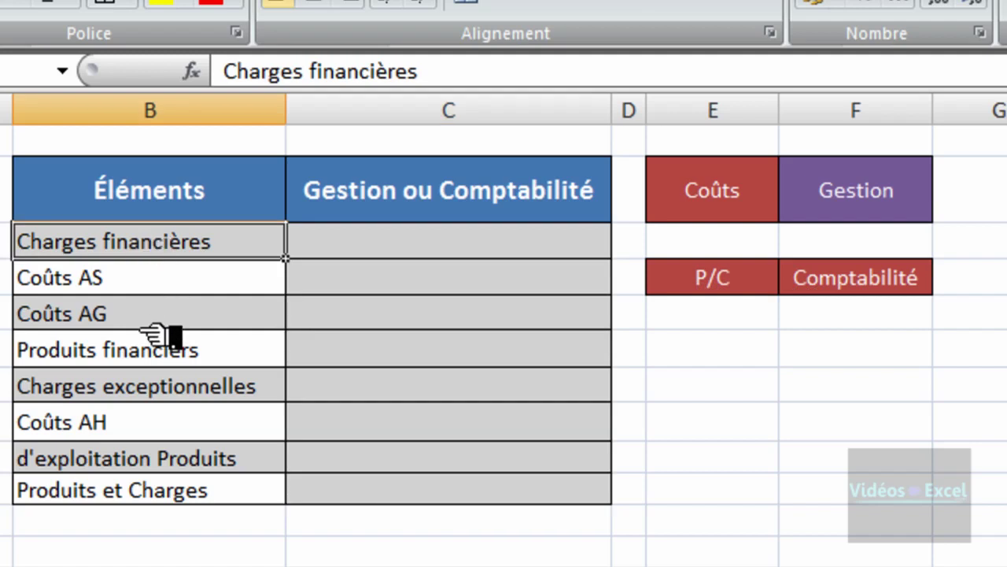
{"action": "left_click", "coordinate": [158, 351]}
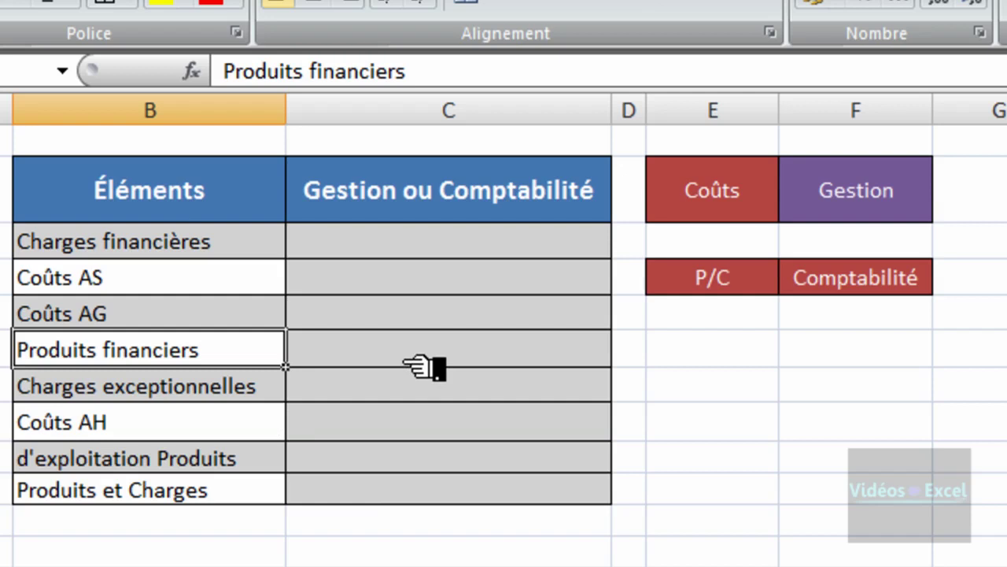
{"action": "left_click", "coordinate": [188, 425]}
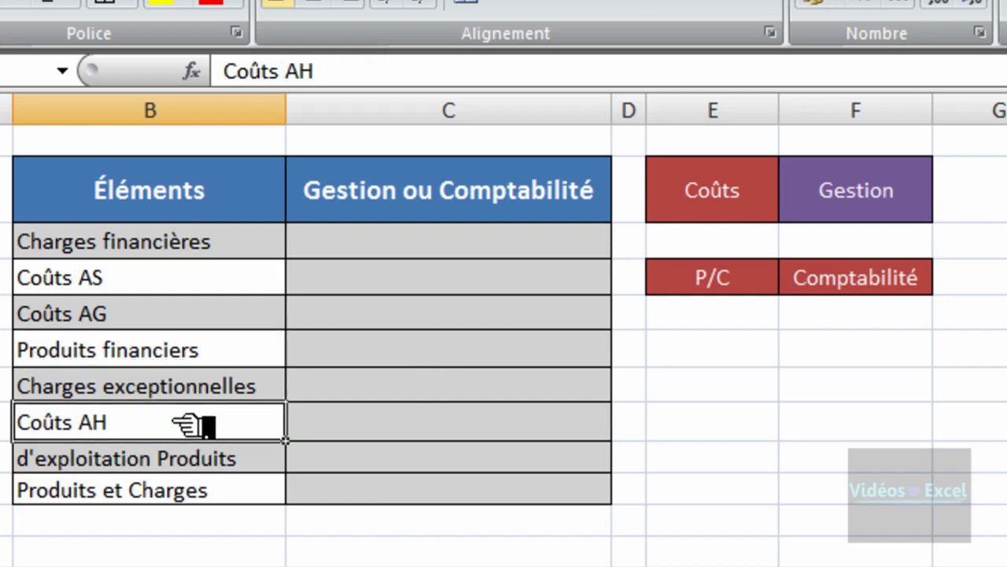
{"action": "left_click", "coordinate": [398, 431]}
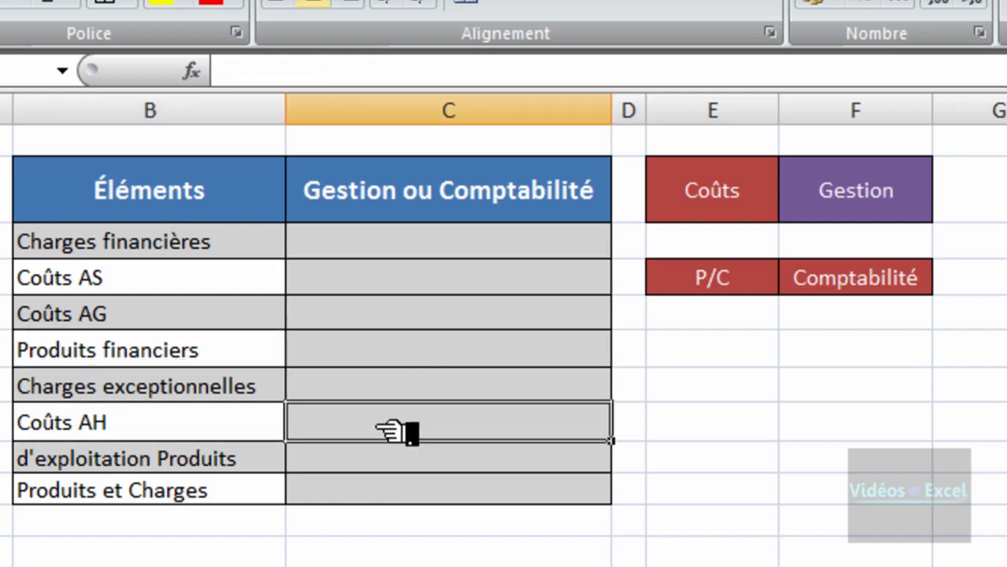
{"action": "left_click", "coordinate": [409, 251]}
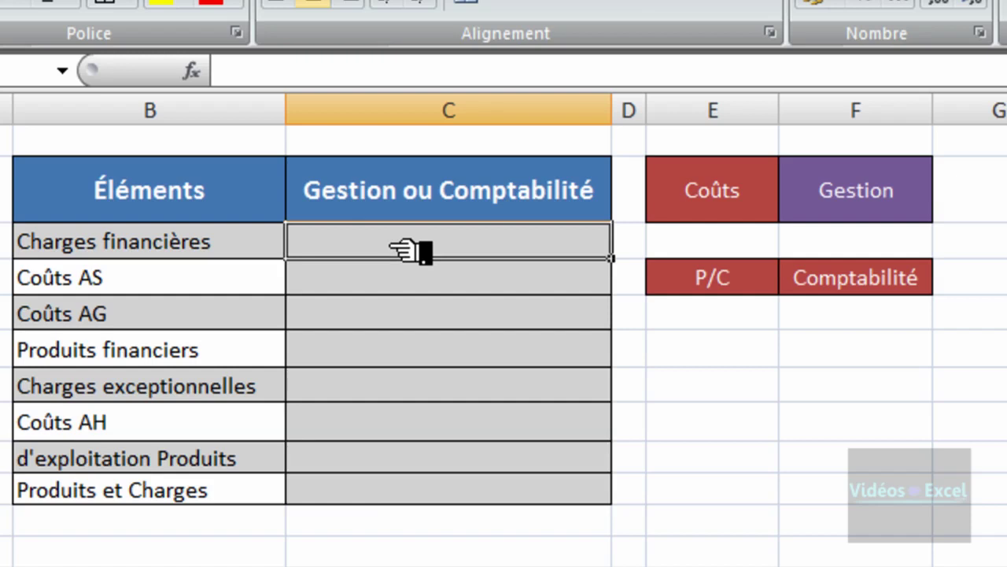
{"action": "left_click_drag", "start_coordinate": [409, 246], "coordinate": [415, 494]}
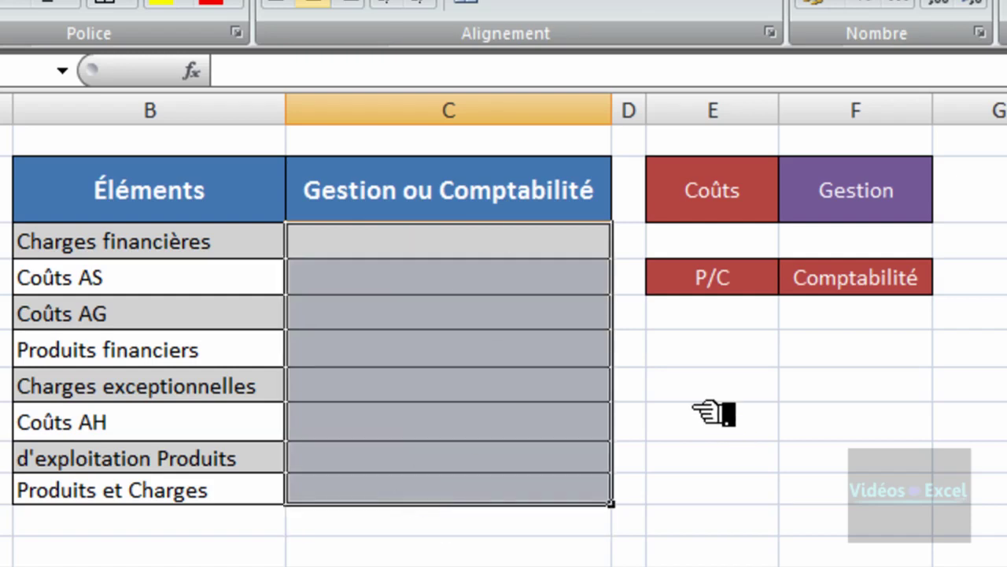
Enter =TROUVE("Charges";B3) into all of C3:C10 at once.
{"action": "type", "text": "=trou"}
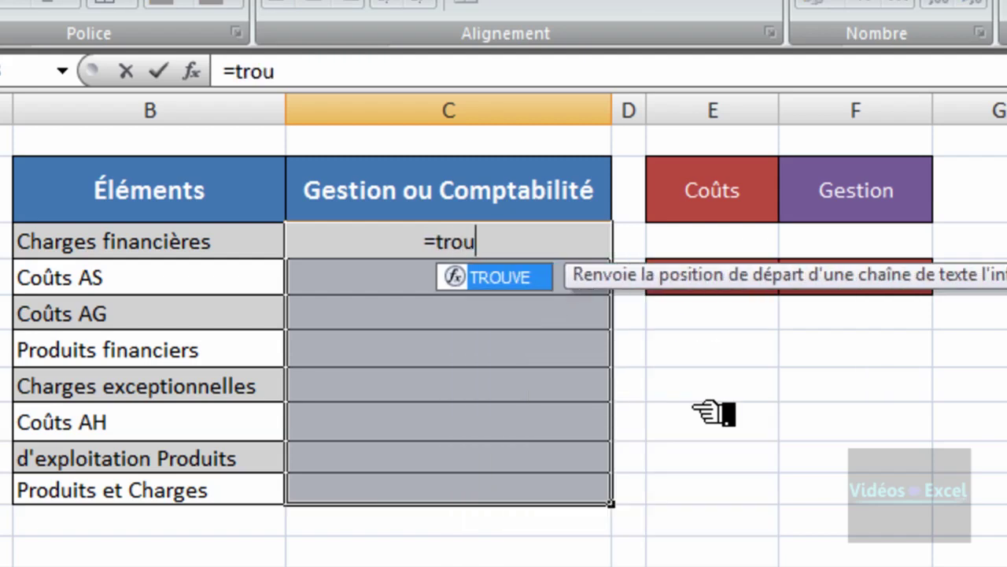
{"action": "key", "text": "Tab"}
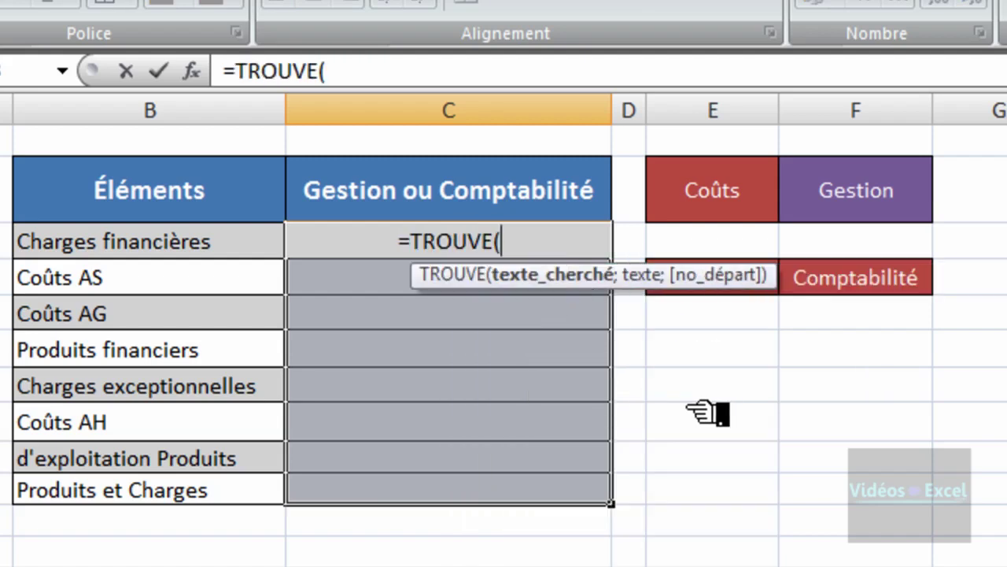
{"action": "left_click_drag", "start_coordinate": [598, 295], "coordinate": [450, 401]}
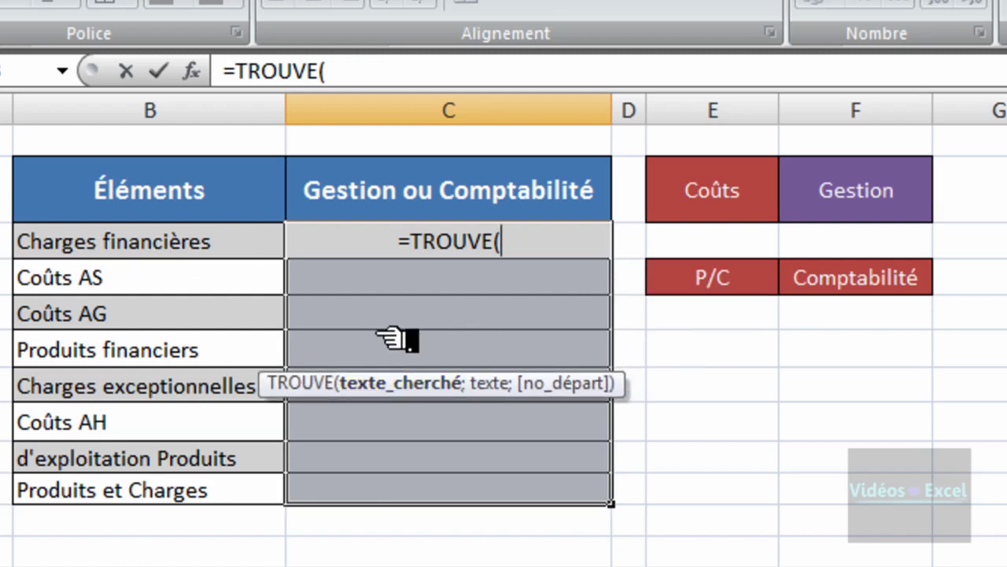
{"action": "type", "text": "\"Ch"}
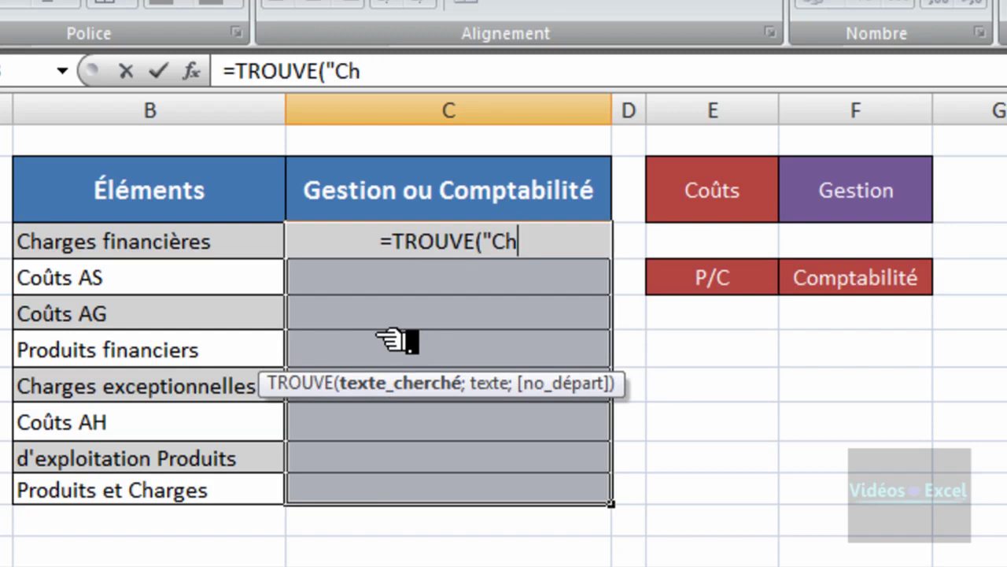
{"action": "type", "text": "arges\""}
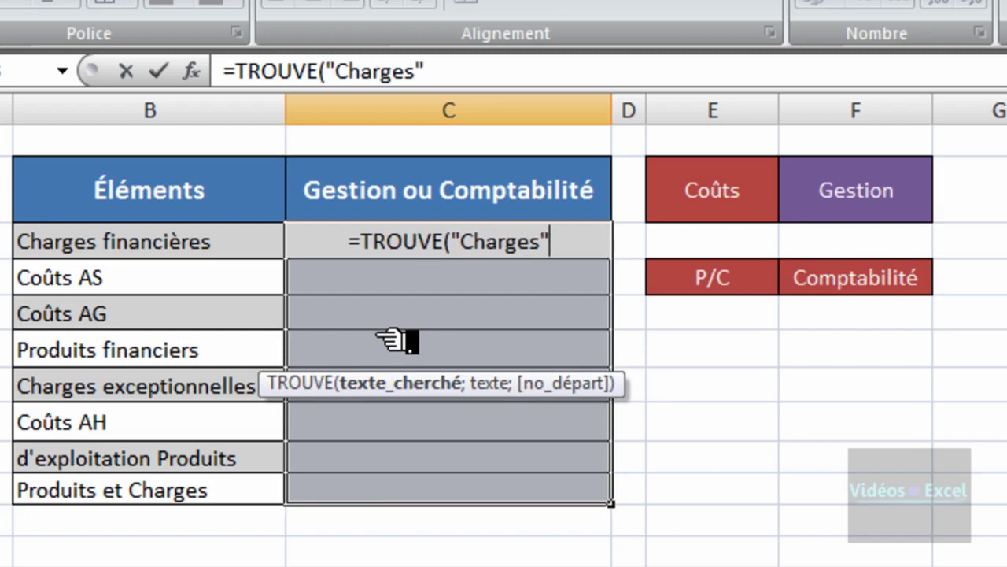
{"action": "type", "text": ";"}
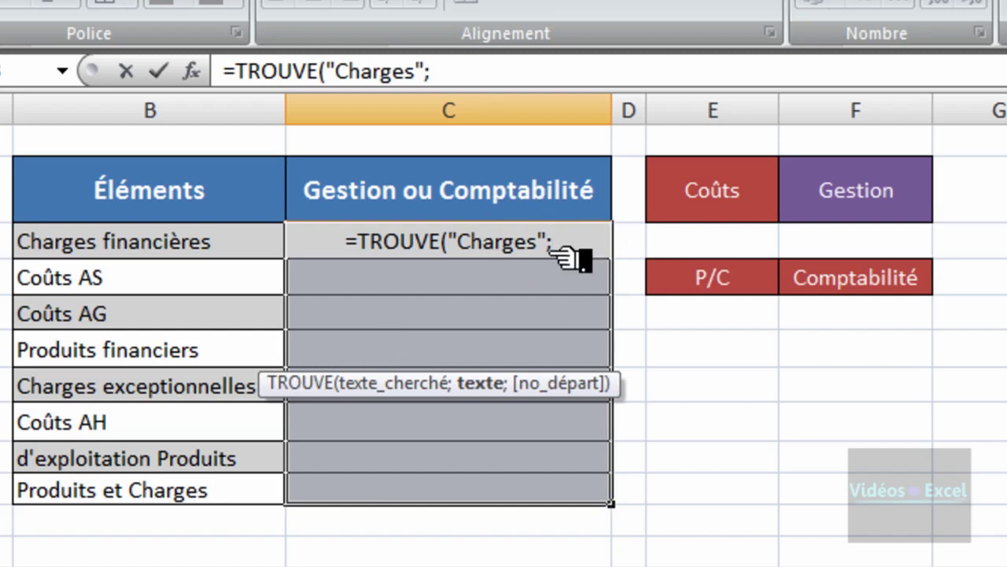
{"action": "left_click", "coordinate": [218, 244]}
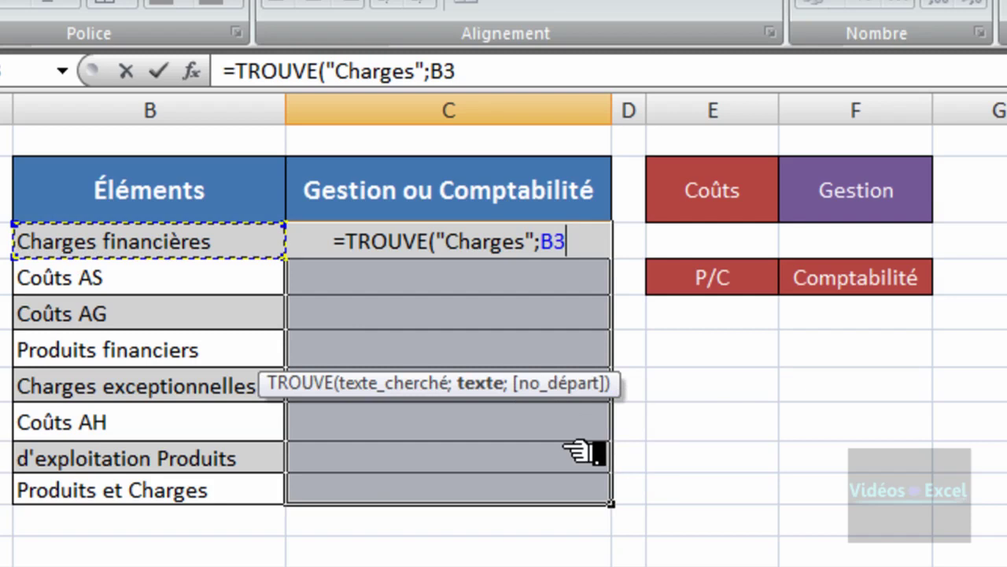
{"action": "type", "text": ")"}
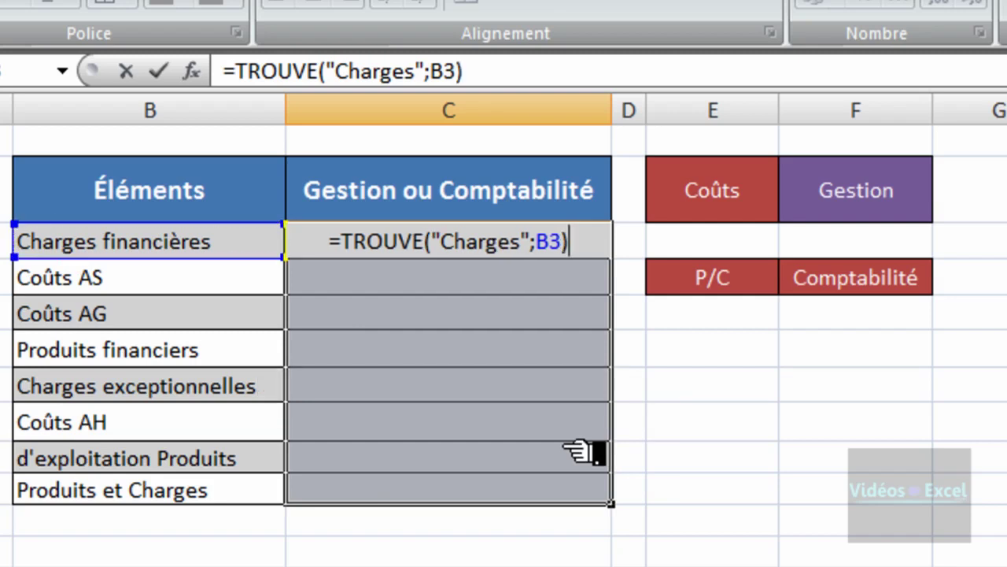
{"action": "key", "text": "ctrl+Return"}
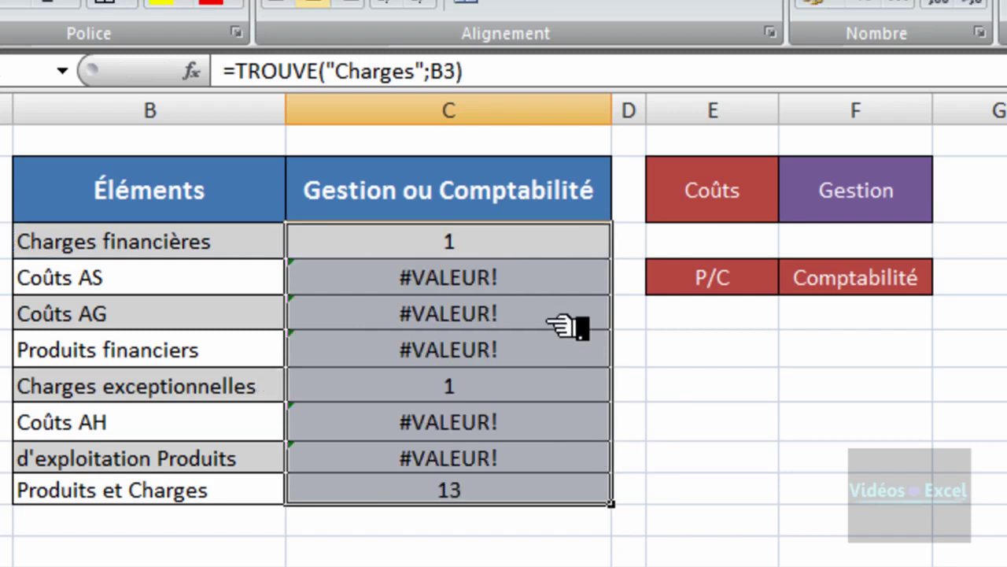
{"action": "left_click", "coordinate": [556, 248]}
{"action": "left_click", "coordinate": [470, 286]}
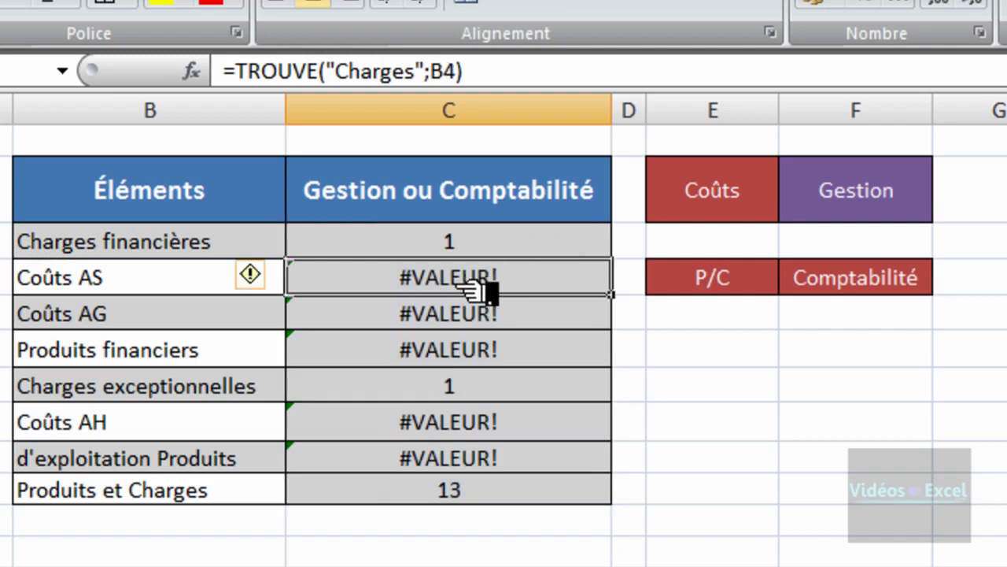
{"action": "left_click", "coordinate": [484, 492]}
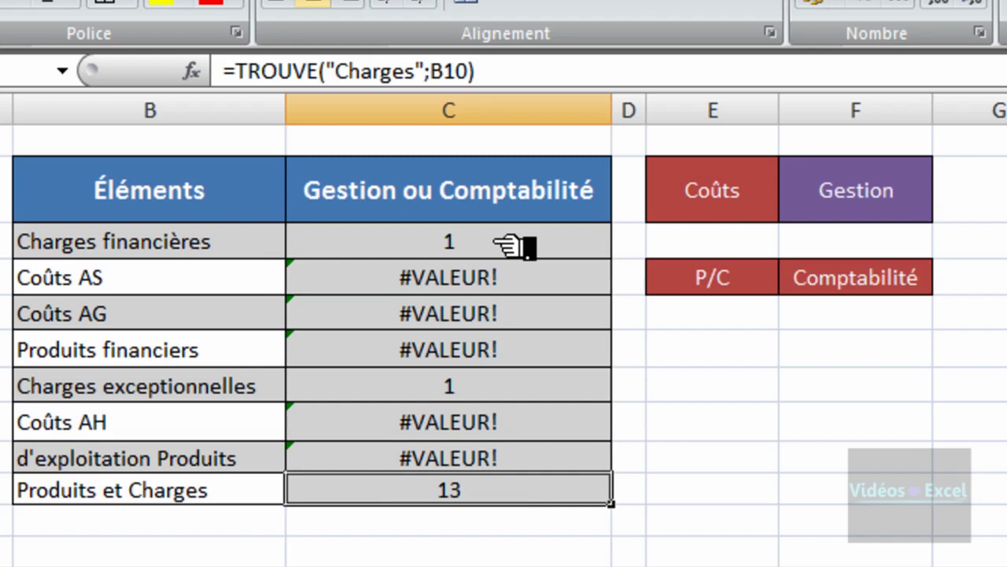
{"action": "double_click", "coordinate": [511, 246]}
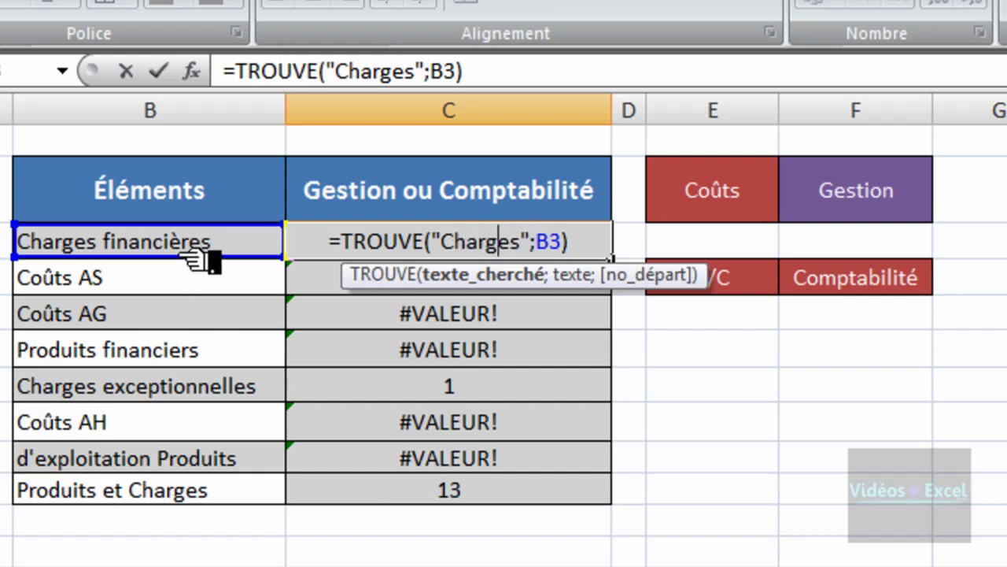
{"action": "left_click", "coordinate": [429, 255]}
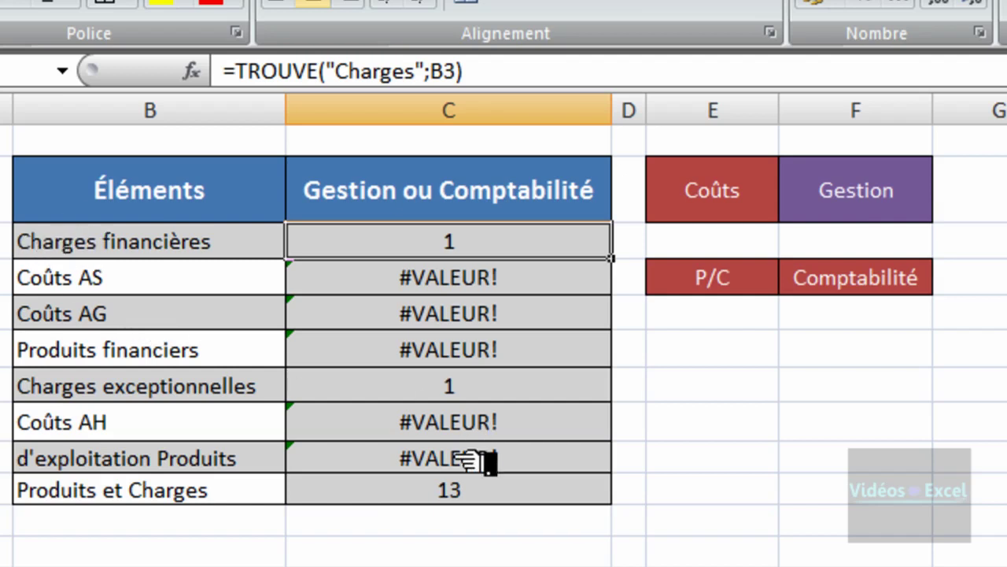
{"action": "left_click", "coordinate": [466, 491]}
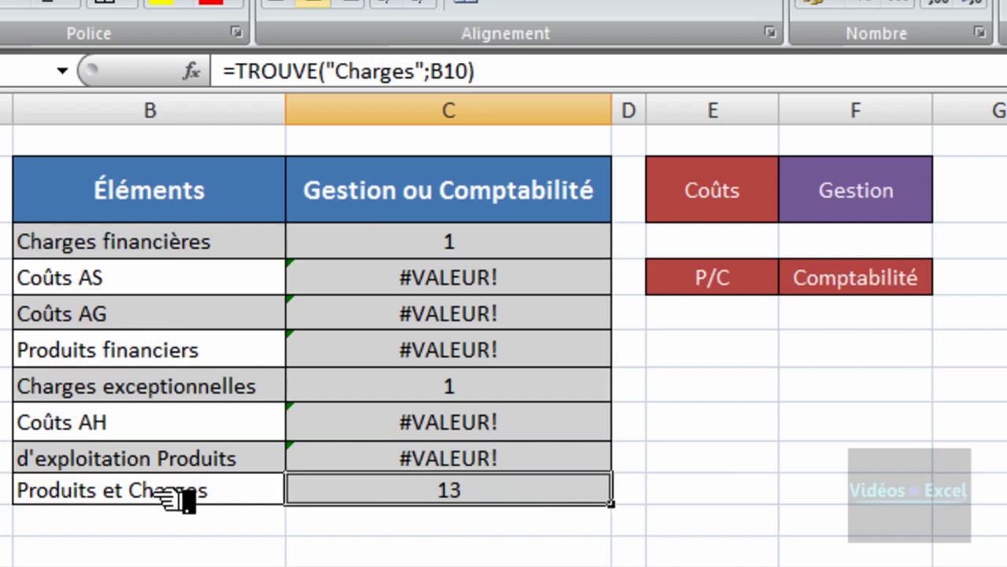
{"action": "double_click", "coordinate": [131, 489]}
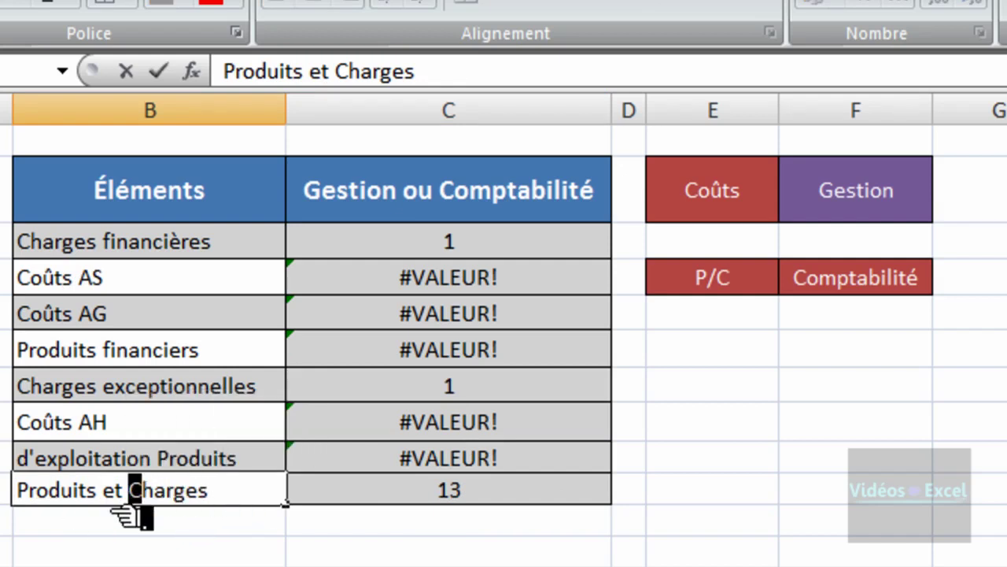
{"action": "key", "text": "Escape"}
{"action": "double_click", "coordinate": [145, 491]}
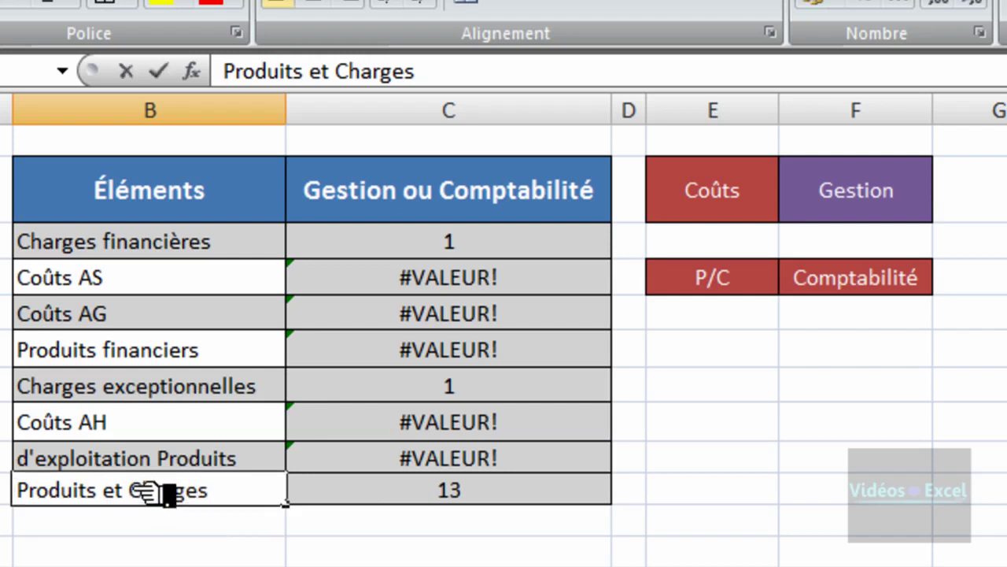
{"action": "left_click_drag", "start_coordinate": [130, 489], "coordinate": [18, 489]}
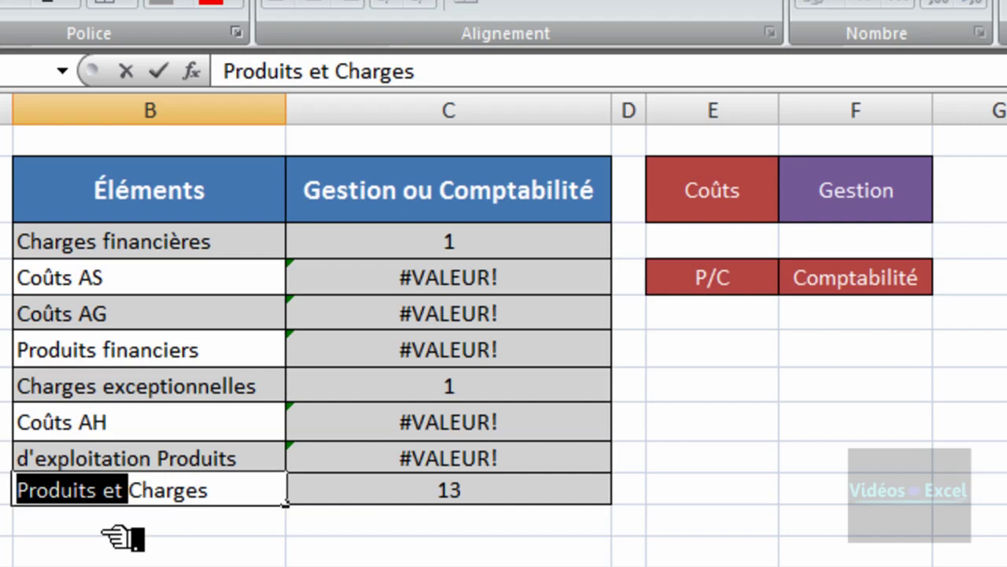
{"action": "key", "text": "Escape"}
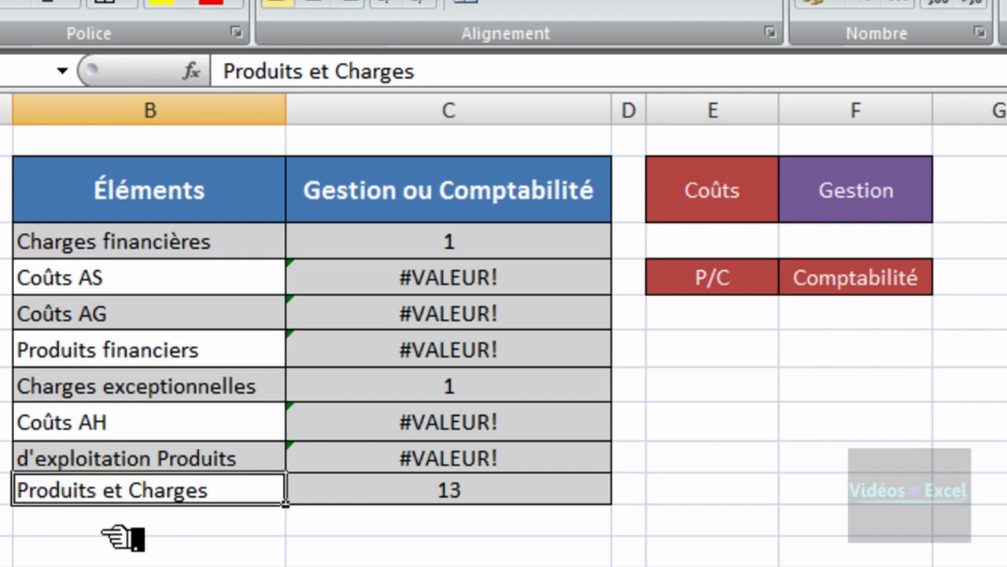
Put =NBCAR("Produits et ") in E6 to count its 12 characters.
{"action": "left_click", "coordinate": [718, 359]}
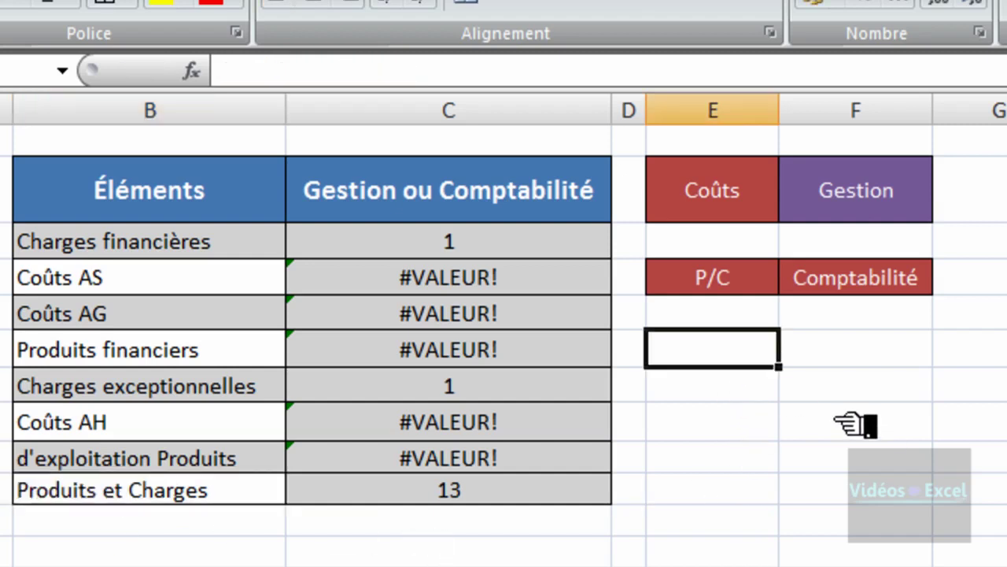
{"action": "type", "text": "=n"}
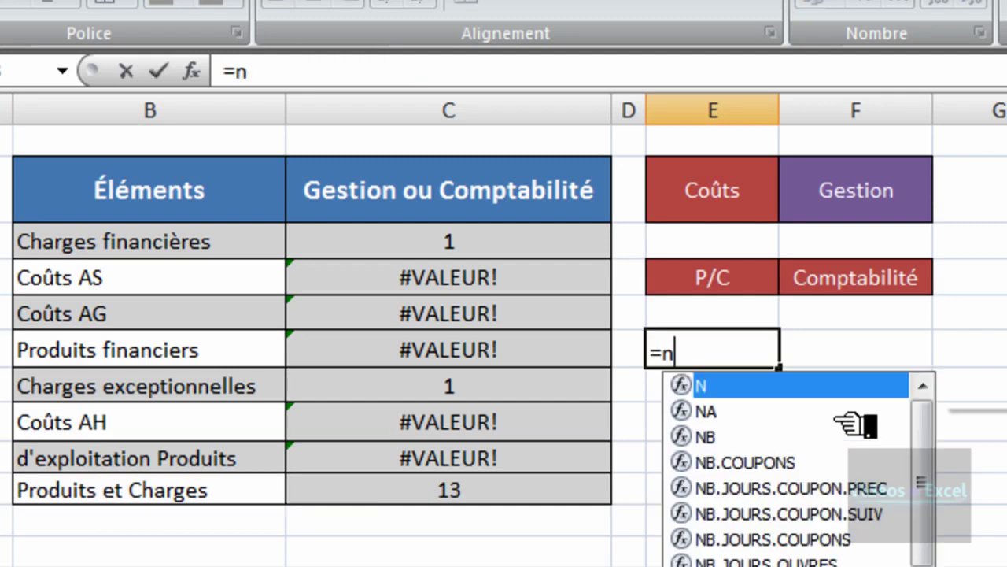
{"action": "type", "text": "bca"}
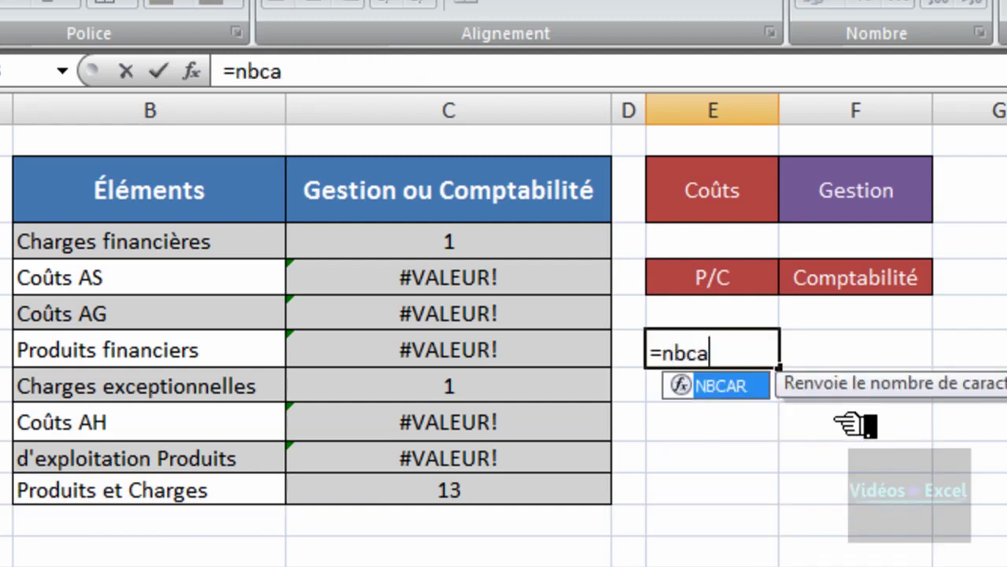
{"action": "key", "text": "Tab"}
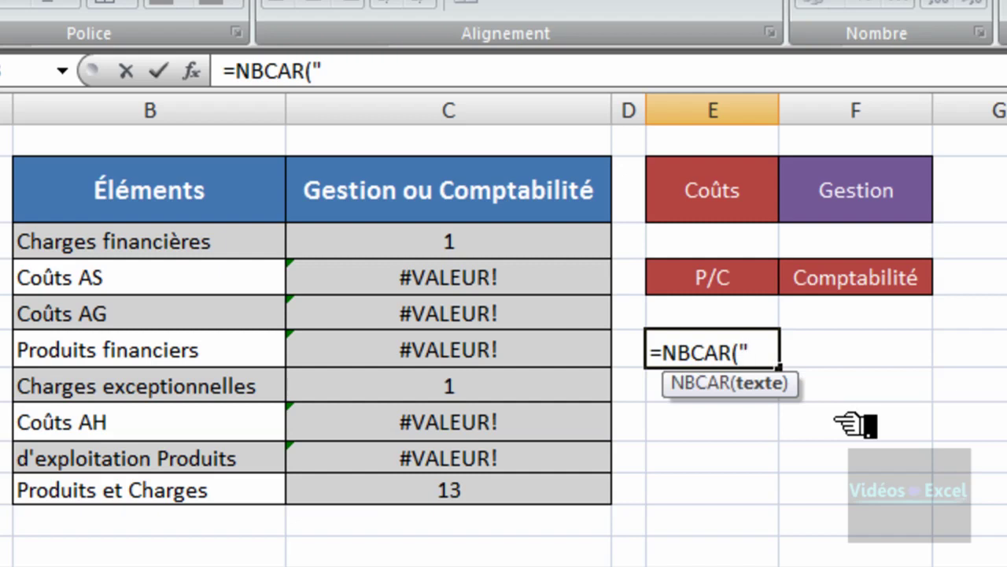
{"action": "type", "text": "Produits et"}
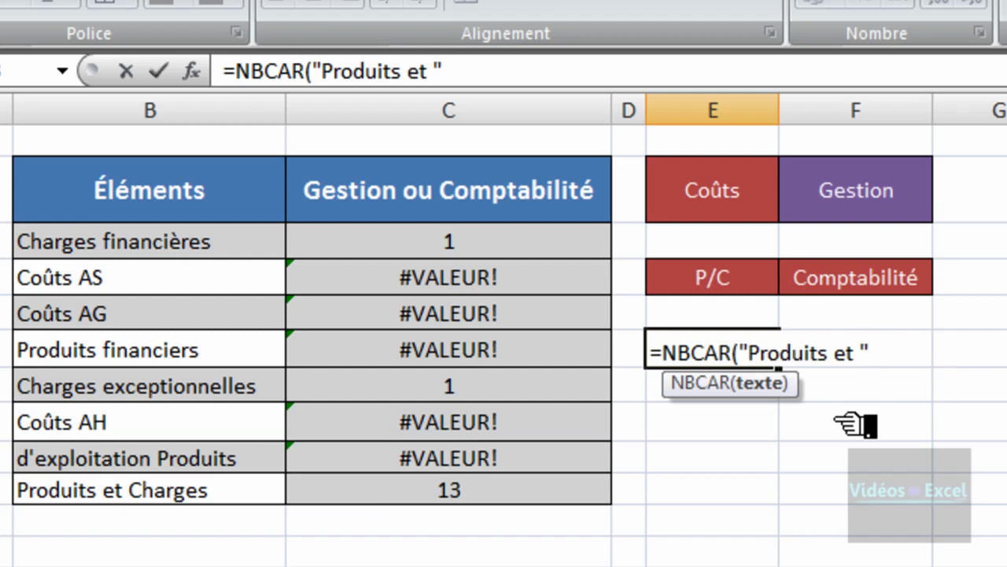
{"action": "key", "text": "ctrl+Return"}
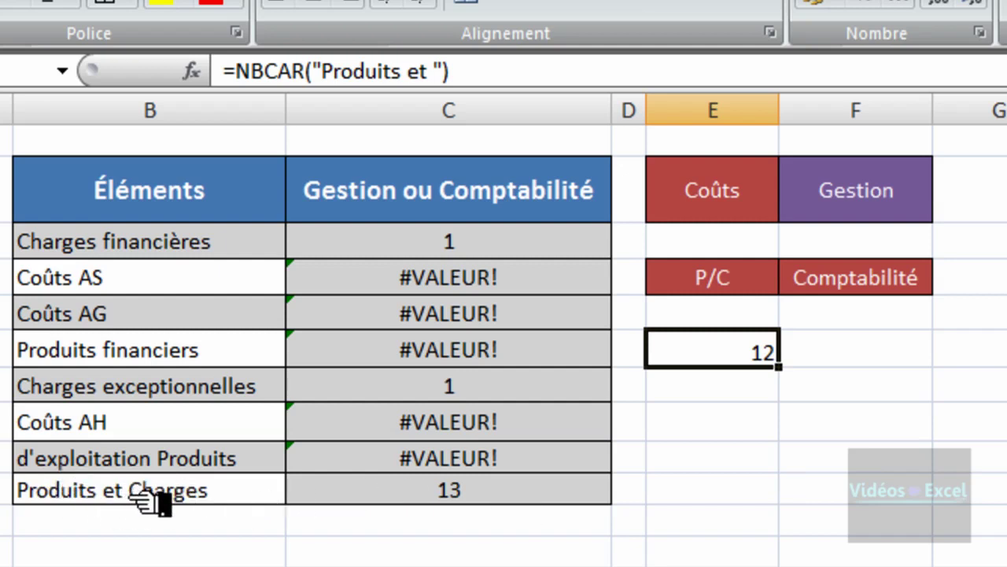
{"action": "left_click", "coordinate": [400, 492]}
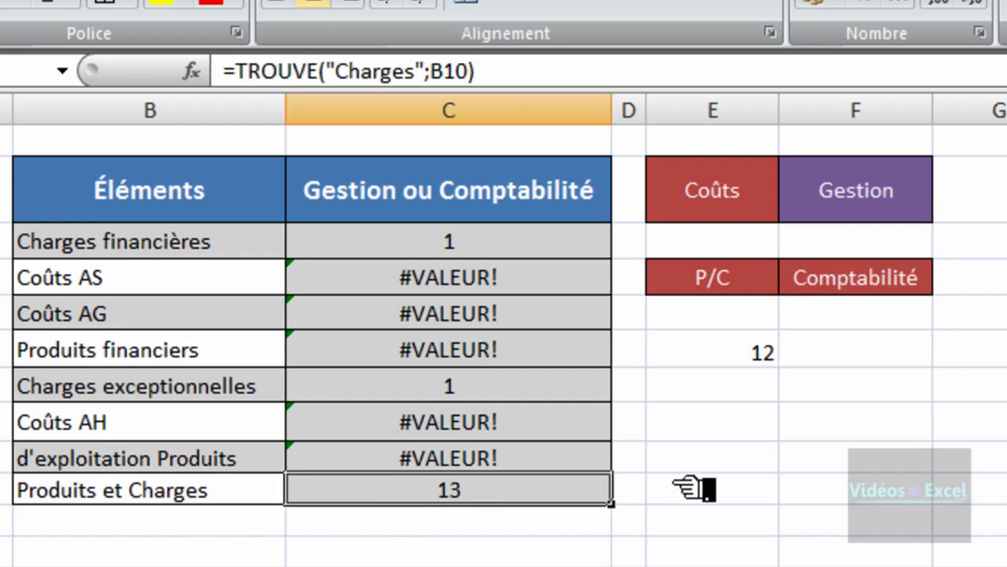
{"action": "left_click", "coordinate": [541, 277]}
{"action": "left_click", "coordinate": [513, 245]}
{"action": "left_click", "coordinate": [526, 282]}
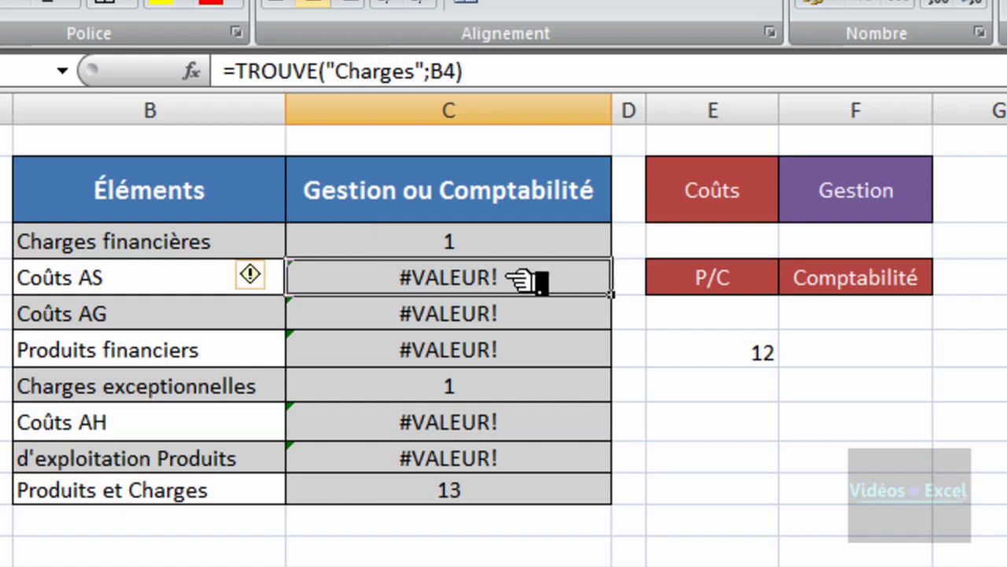
{"action": "left_click", "coordinate": [510, 351]}
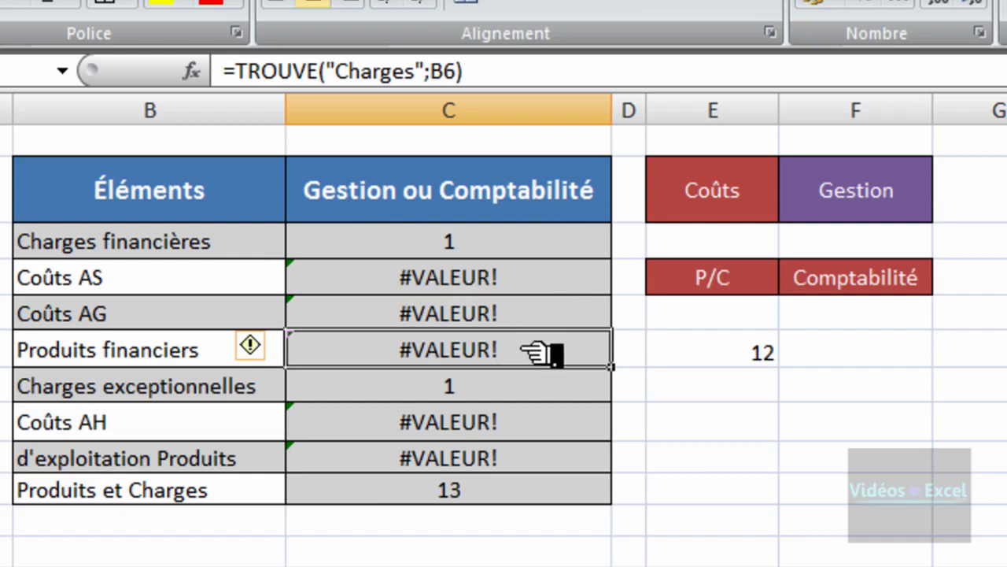
{"action": "left_click", "coordinate": [563, 311]}
{"action": "left_click", "coordinate": [409, 285]}
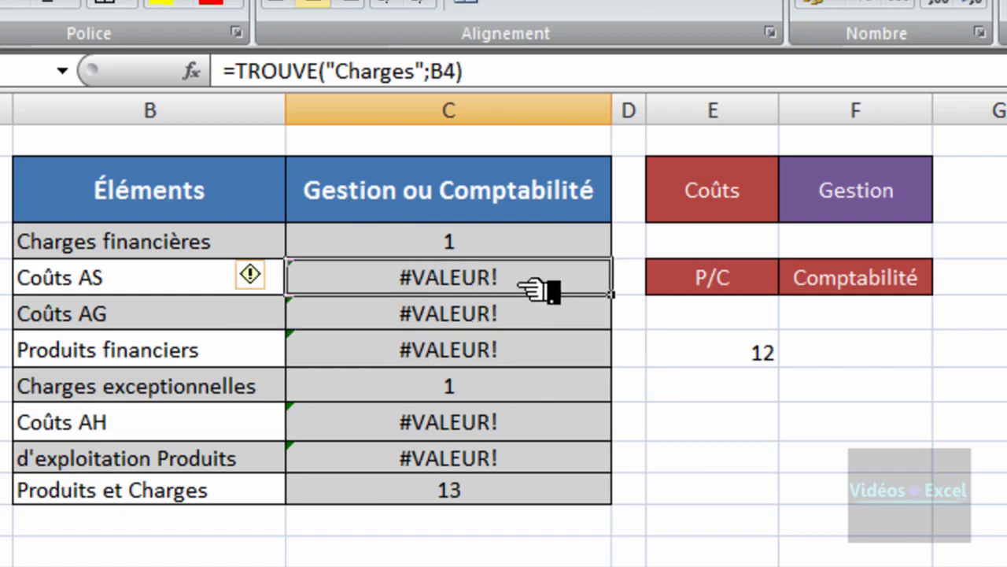
{"action": "left_click", "coordinate": [474, 359]}
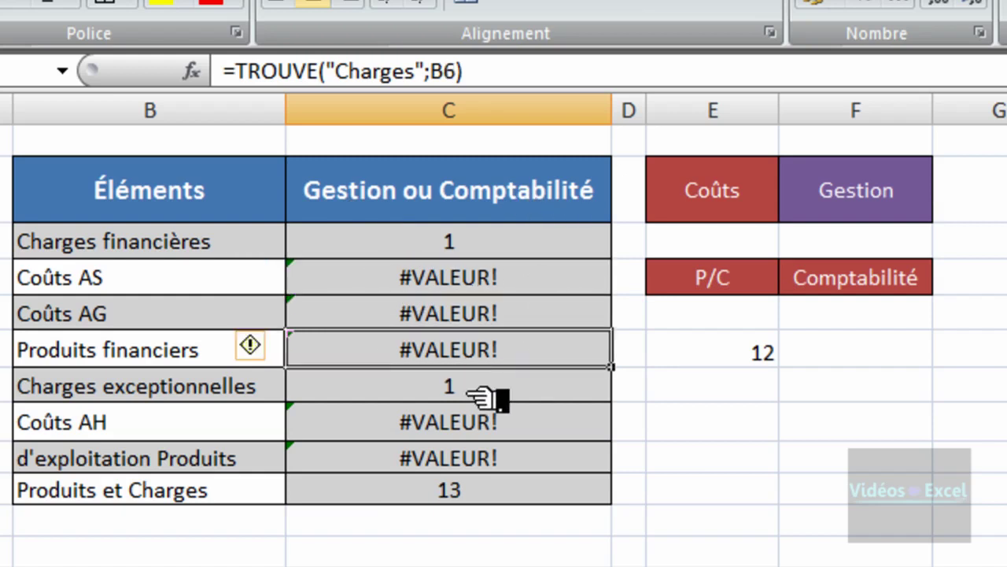
{"action": "left_click_drag", "start_coordinate": [508, 241], "coordinate": [536, 482]}
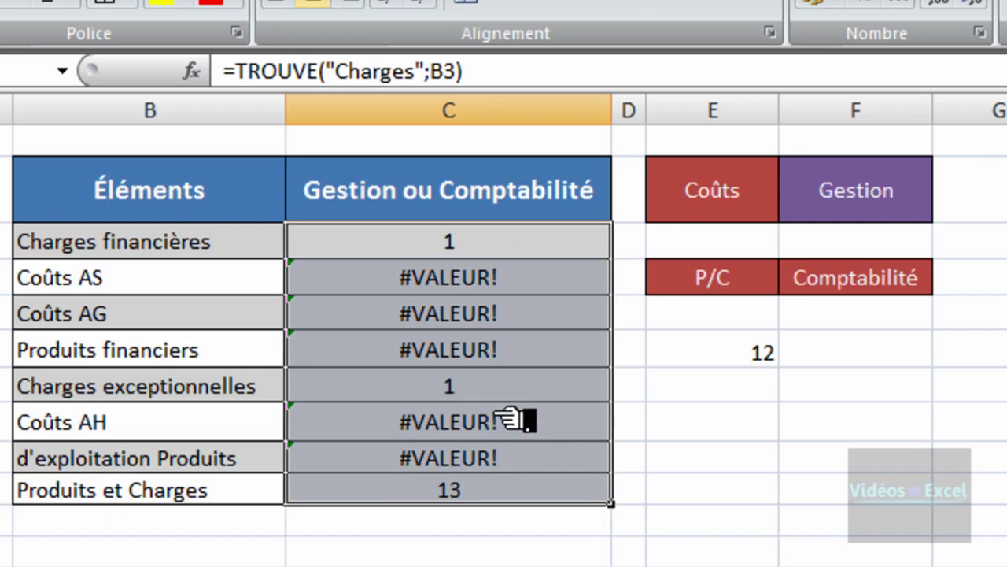
Change the C3:C10 formulas to =ESTERREUR(TROUVE("Charges";B3)), giving VRAI or FAUX.
{"action": "key", "text": "F2"}
{"action": "left_click", "coordinate": [340, 240]}
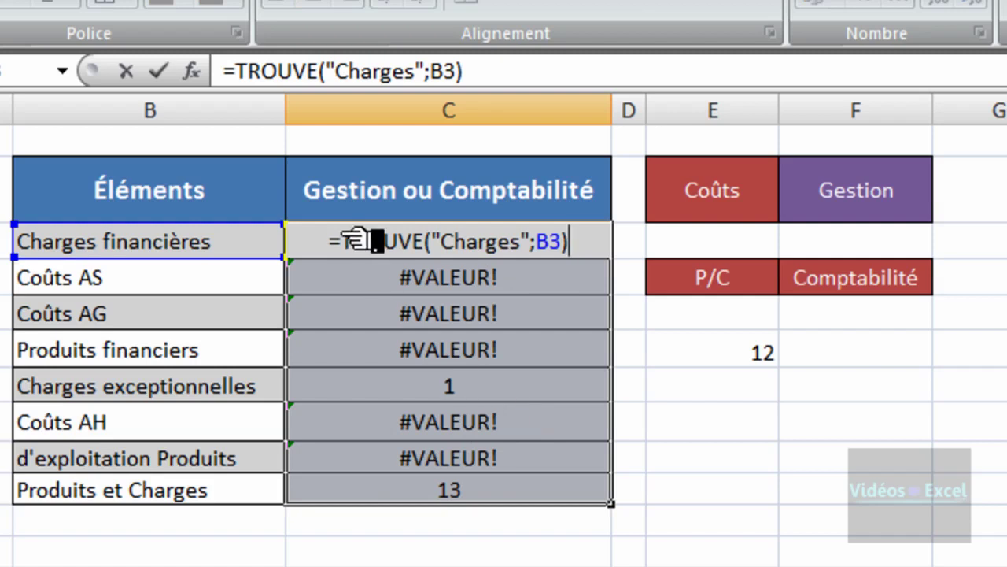
{"action": "type", "text": "est"}
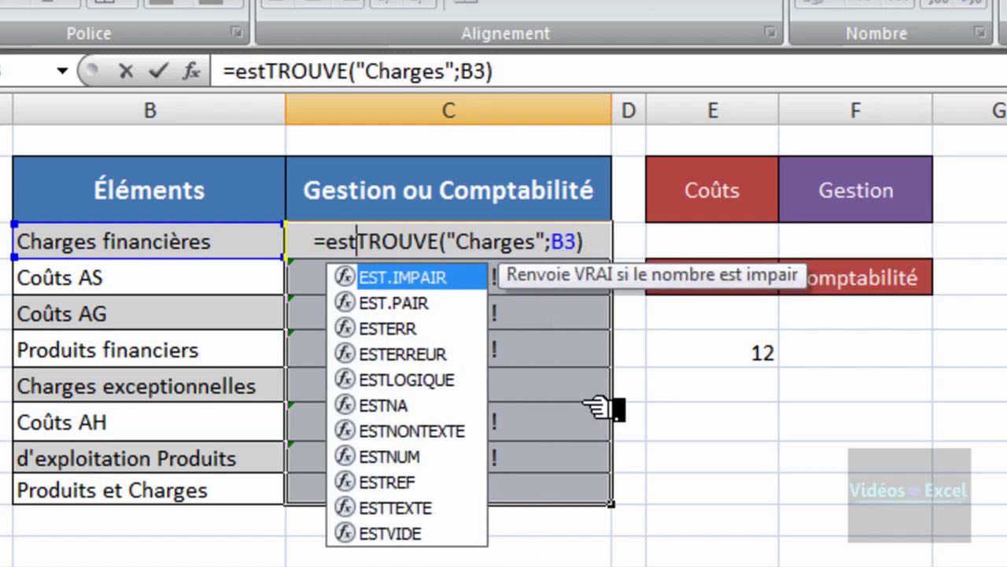
{"action": "type", "text": "e"}
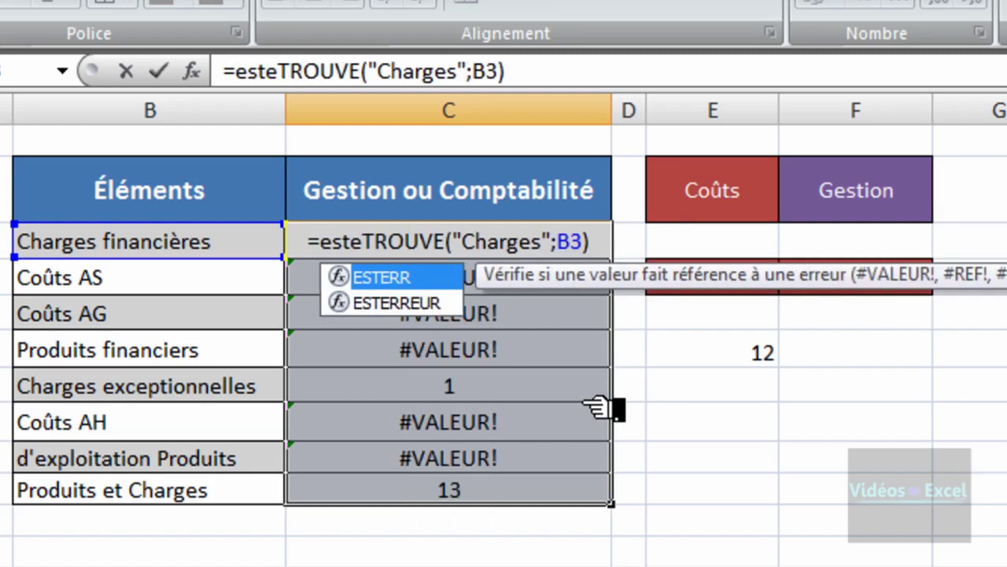
{"action": "key", "text": "Down"}
{"action": "key", "text": "Tab"}
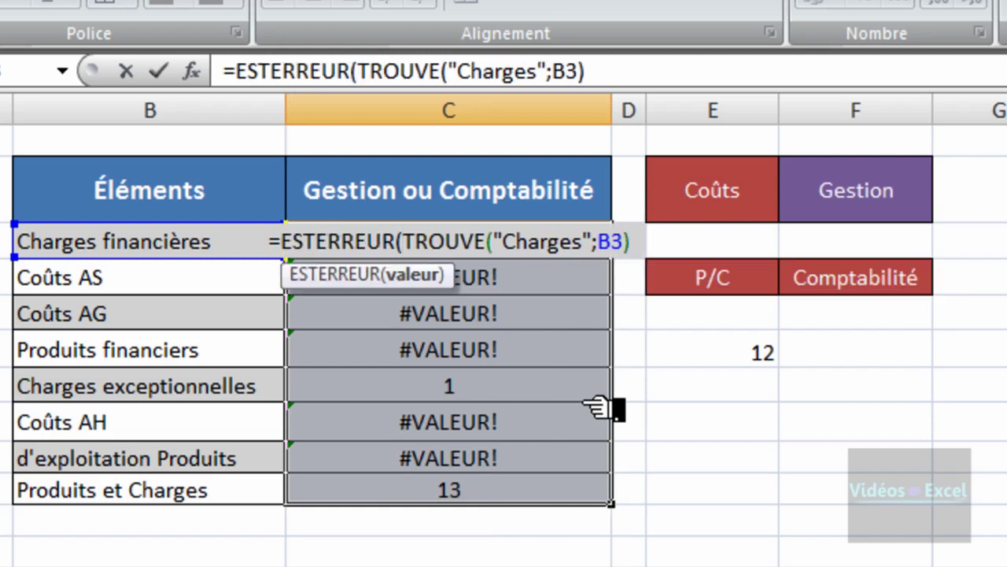
{"action": "key", "text": "End"}
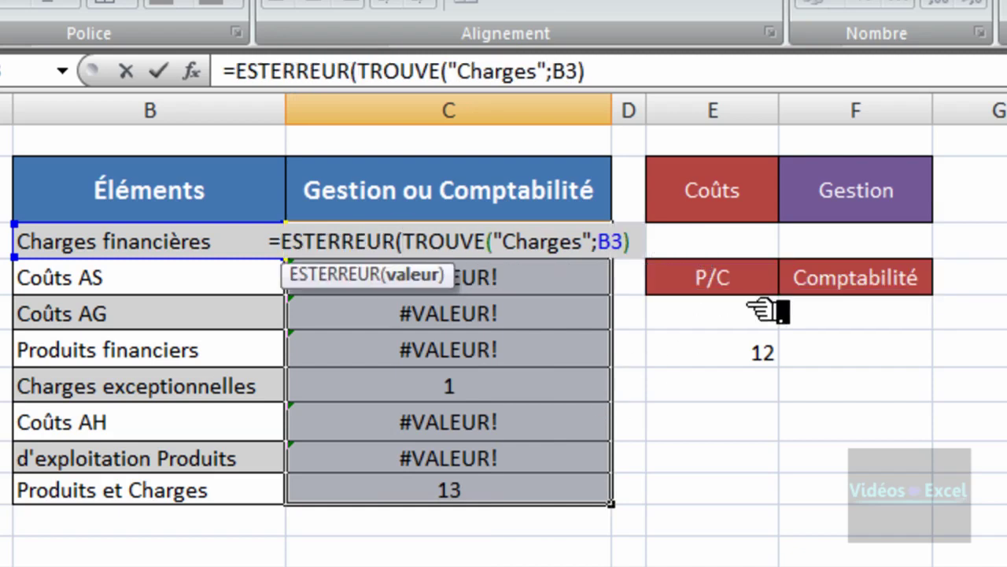
{"action": "type", "text": ")"}
{"action": "key", "text": "ctrl+Return"}
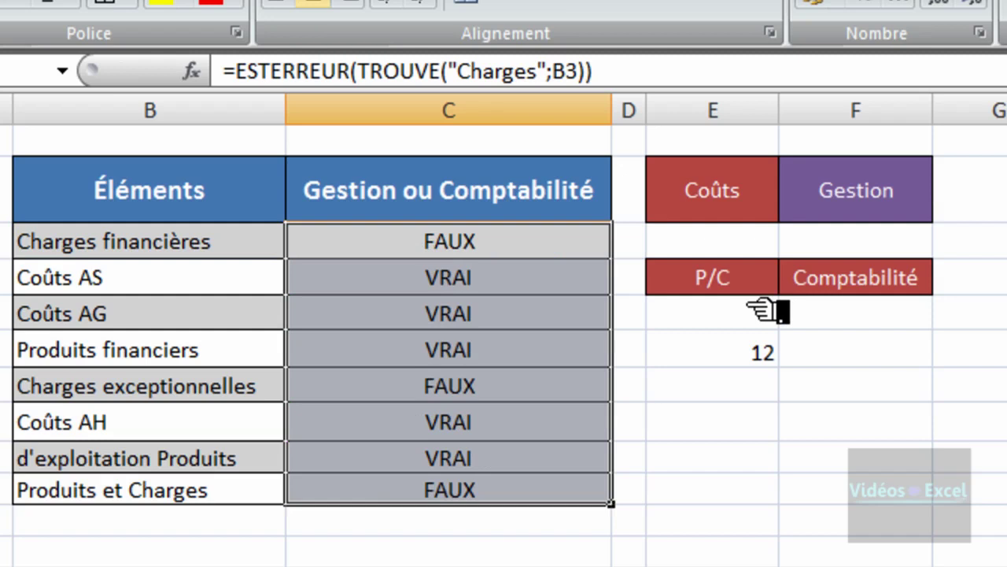
{"action": "left_click", "coordinate": [551, 355]}
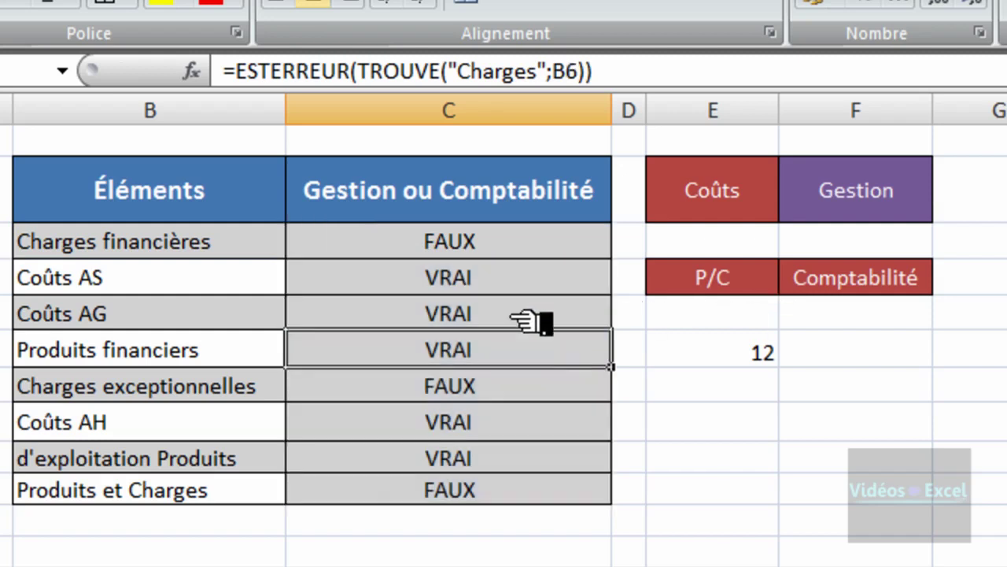
{"action": "left_click", "coordinate": [476, 246]}
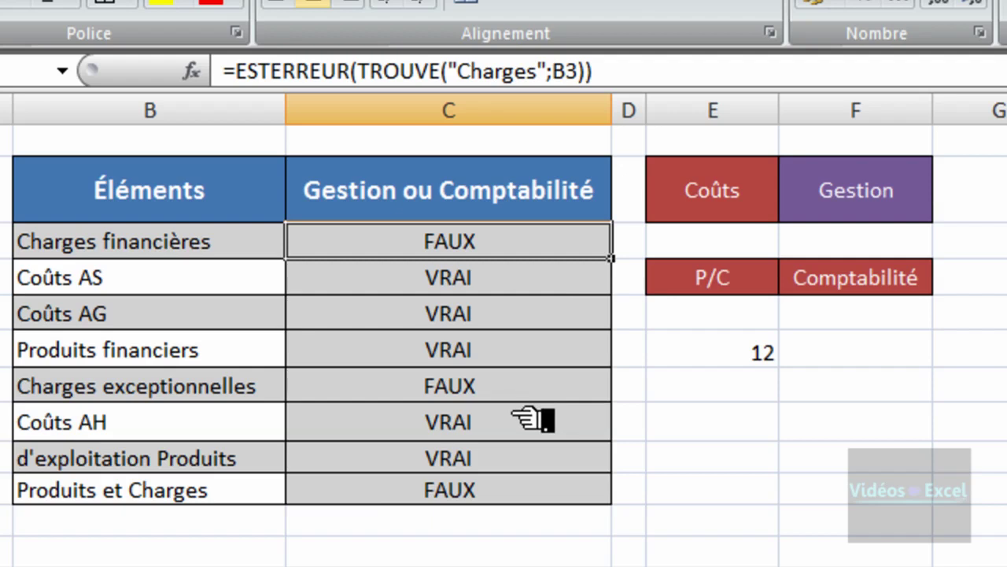
{"action": "left_click", "coordinate": [527, 313]}
{"action": "left_click", "coordinate": [527, 282]}
{"action": "left_click", "coordinate": [523, 250]}
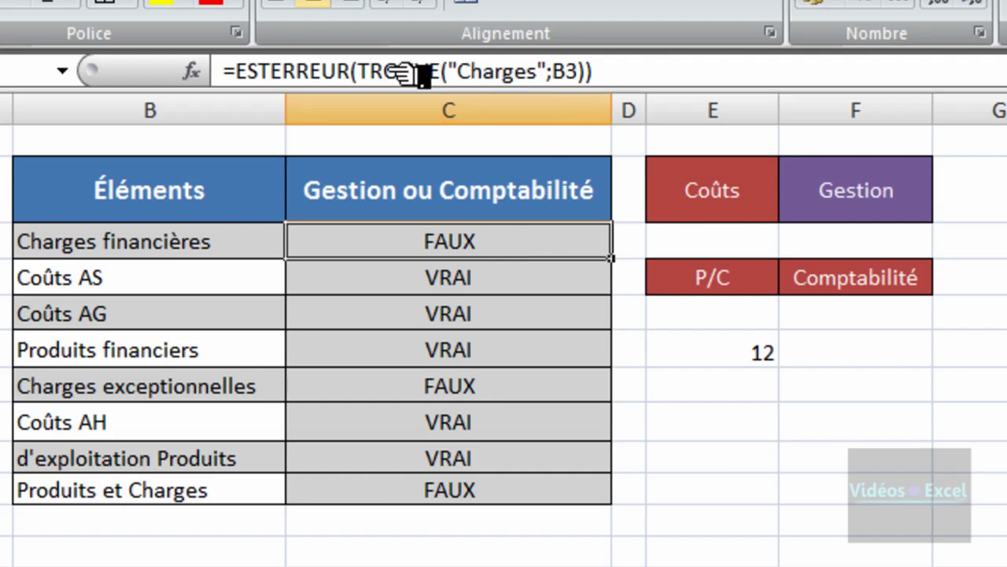
{"action": "double_click", "coordinate": [519, 251]}
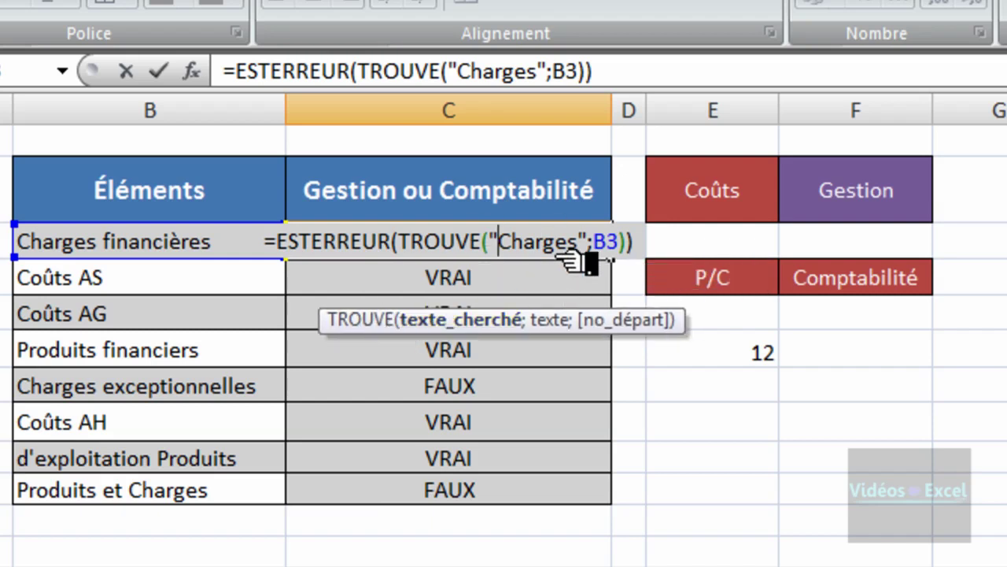
{"action": "left_click", "coordinate": [498, 242]}
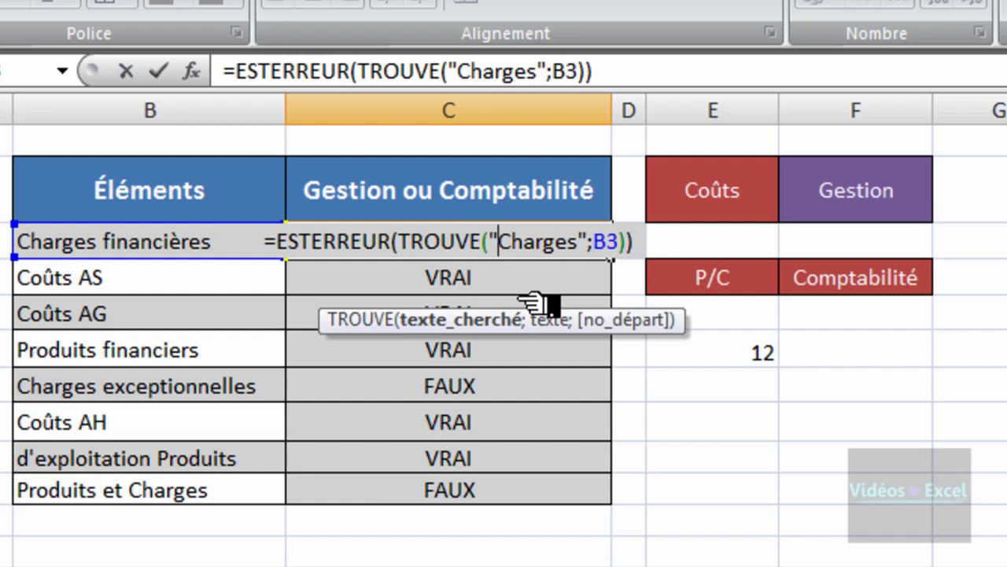
{"action": "key", "text": "ctrl+Return"}
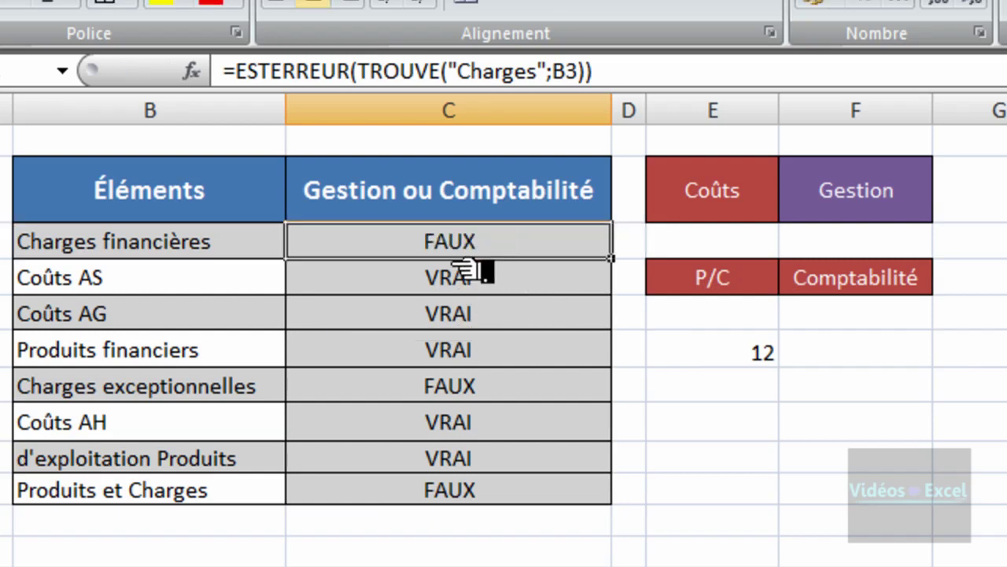
{"action": "double_click", "coordinate": [484, 246]}
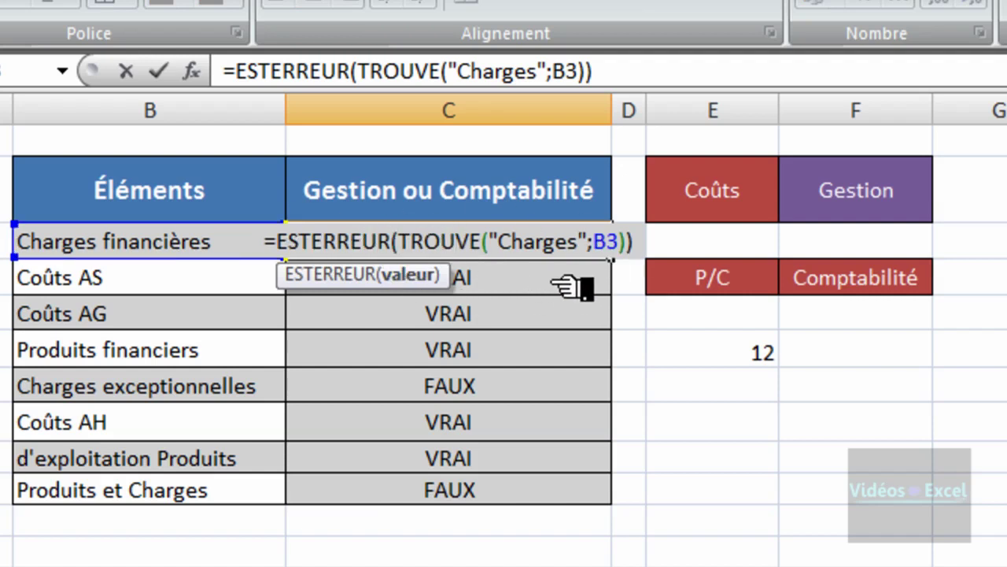
{"action": "key", "text": "ctrl+Return"}
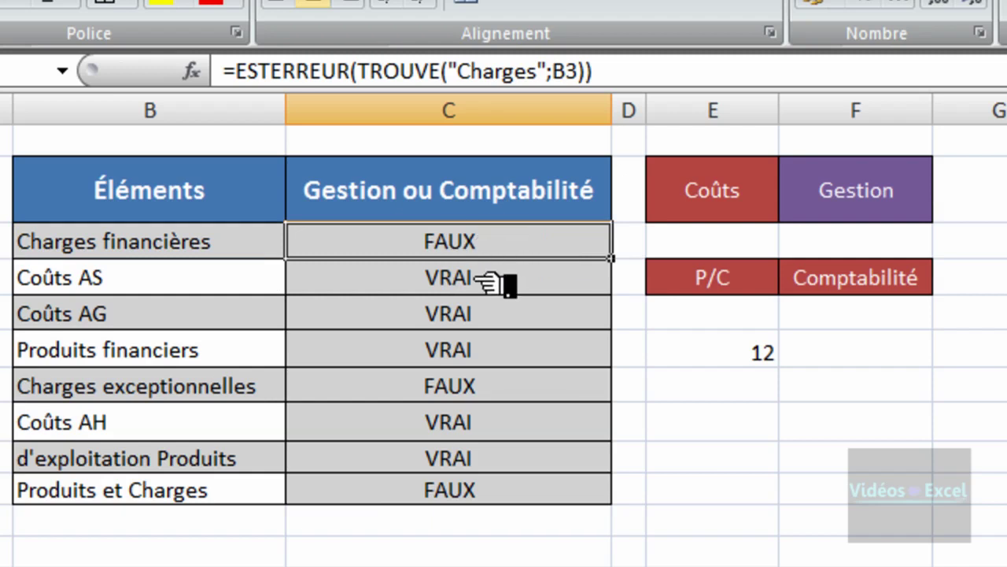
{"action": "left_click", "coordinate": [496, 282]}
{"action": "double_click", "coordinate": [504, 283]}
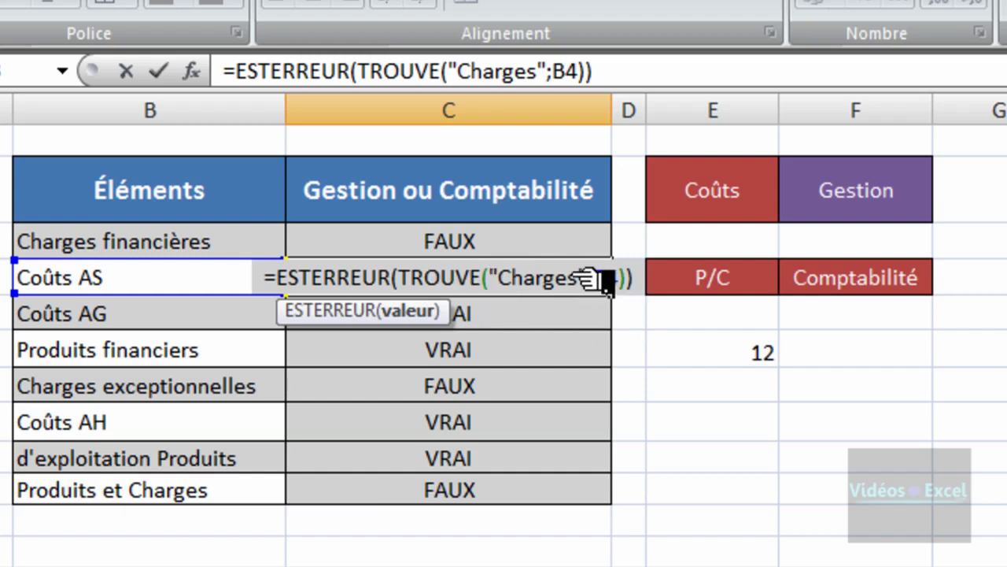
{"action": "key", "text": "Escape"}
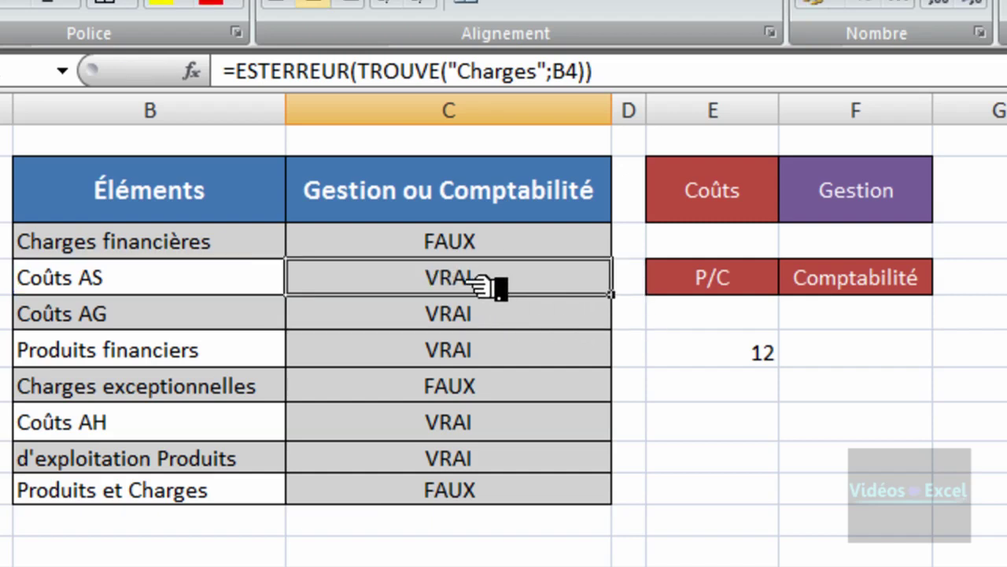
{"action": "double_click", "coordinate": [482, 285]}
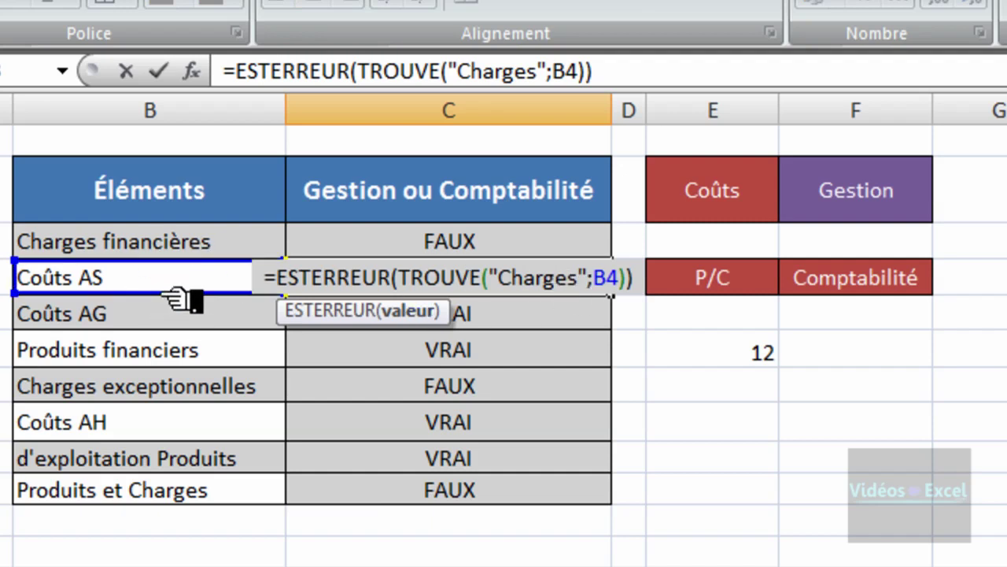
{"action": "key", "text": "Escape"}
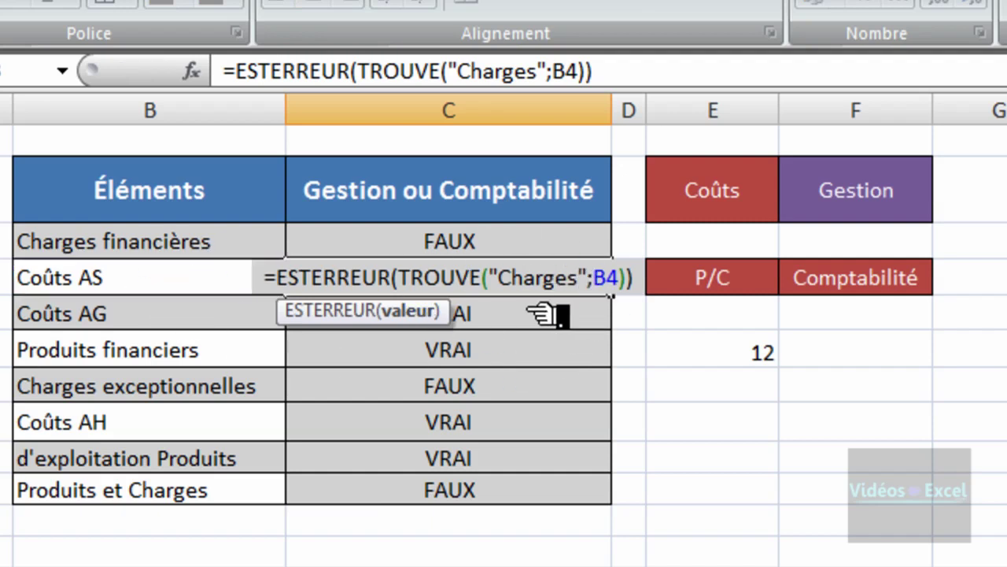
{"action": "key", "text": "Escape"}
{"action": "left_click", "coordinate": [492, 360]}
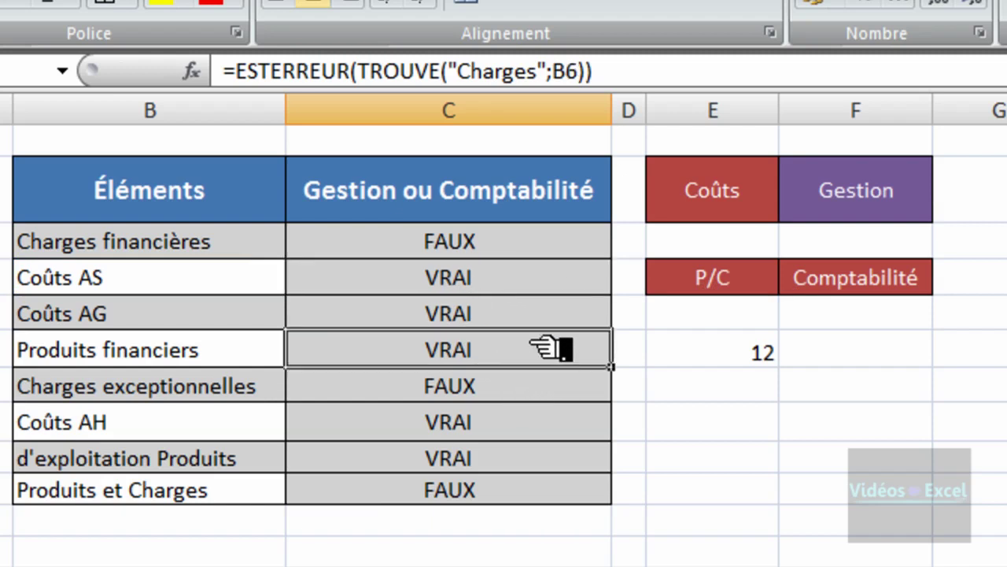
{"action": "left_click", "coordinate": [456, 196]}
{"action": "left_click", "coordinate": [523, 250]}
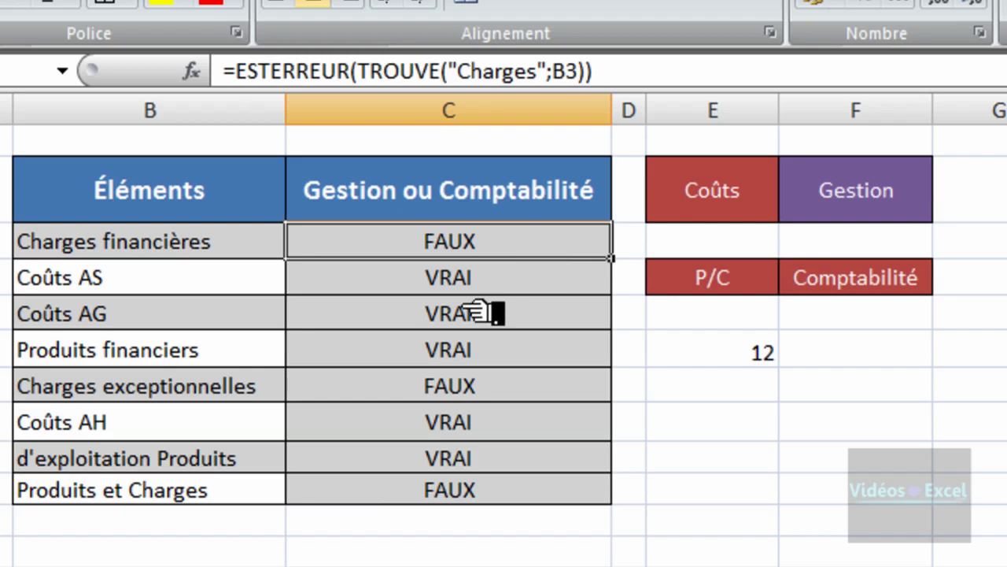
{"action": "left_click", "coordinate": [425, 413]}
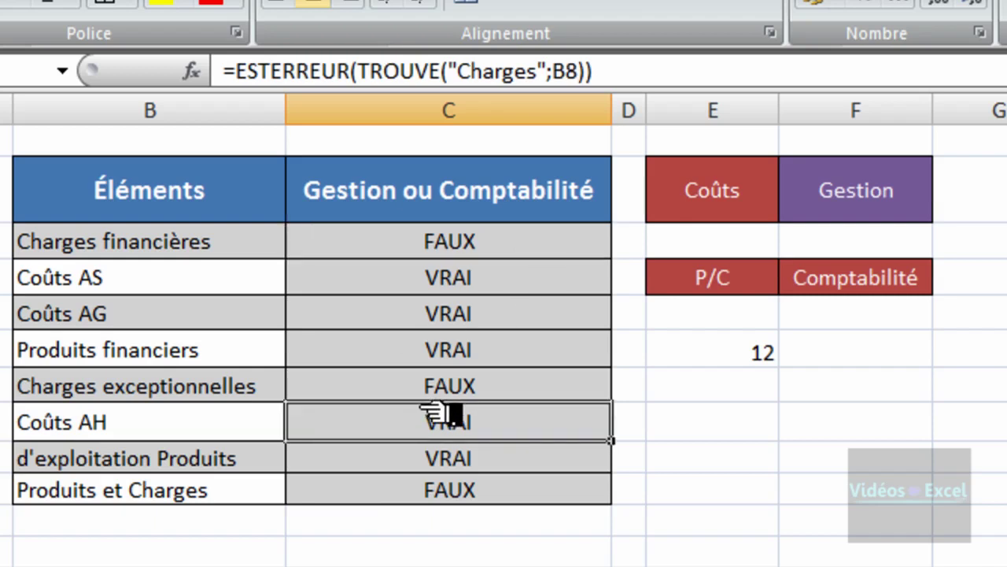
{"action": "left_click", "coordinate": [428, 351]}
{"action": "left_click", "coordinate": [421, 322]}
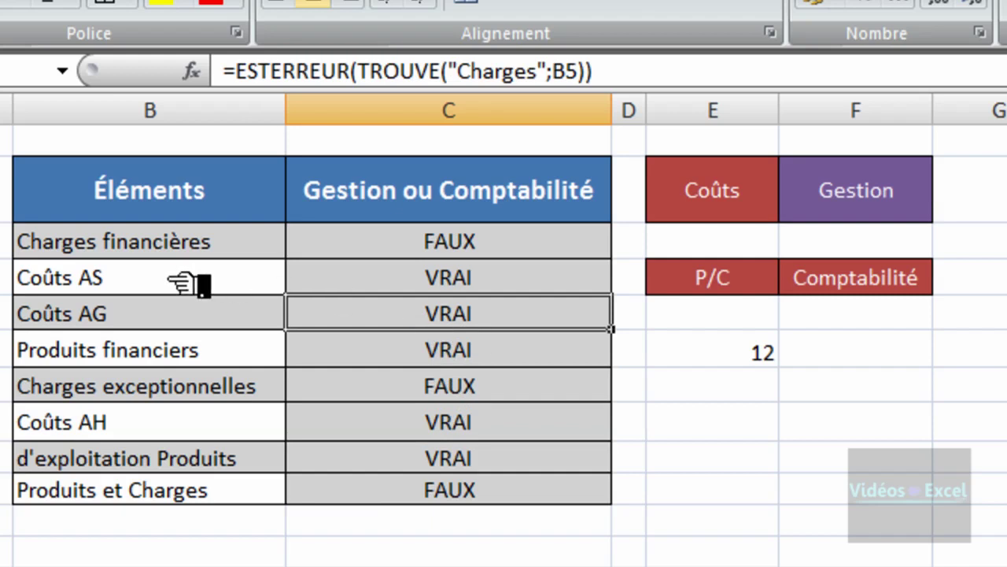
{"action": "left_click", "coordinate": [141, 249]}
{"action": "left_click", "coordinate": [177, 358]}
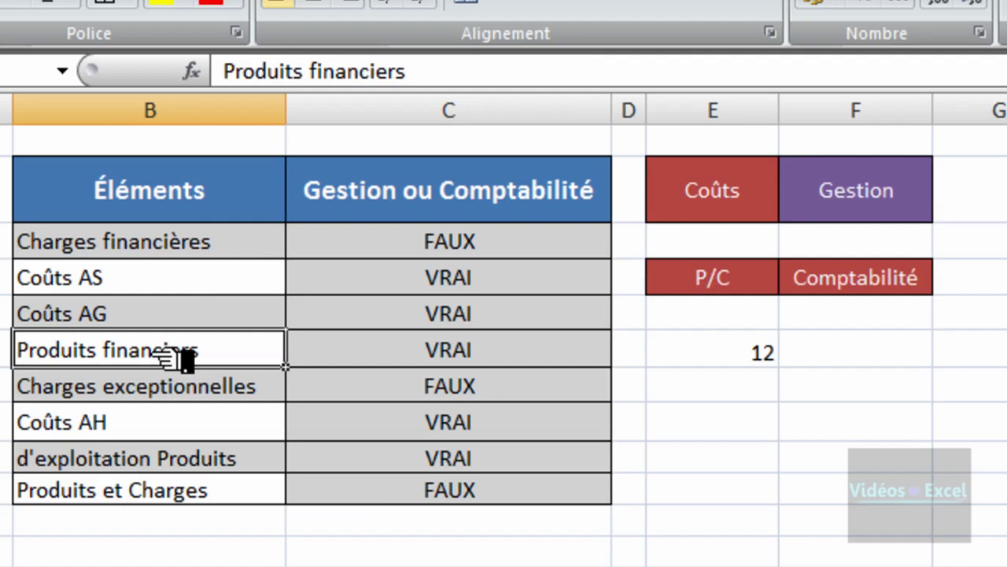
{"action": "left_click", "coordinate": [138, 248]}
{"action": "left_click", "coordinate": [89, 360]}
{"action": "left_click", "coordinate": [175, 497]}
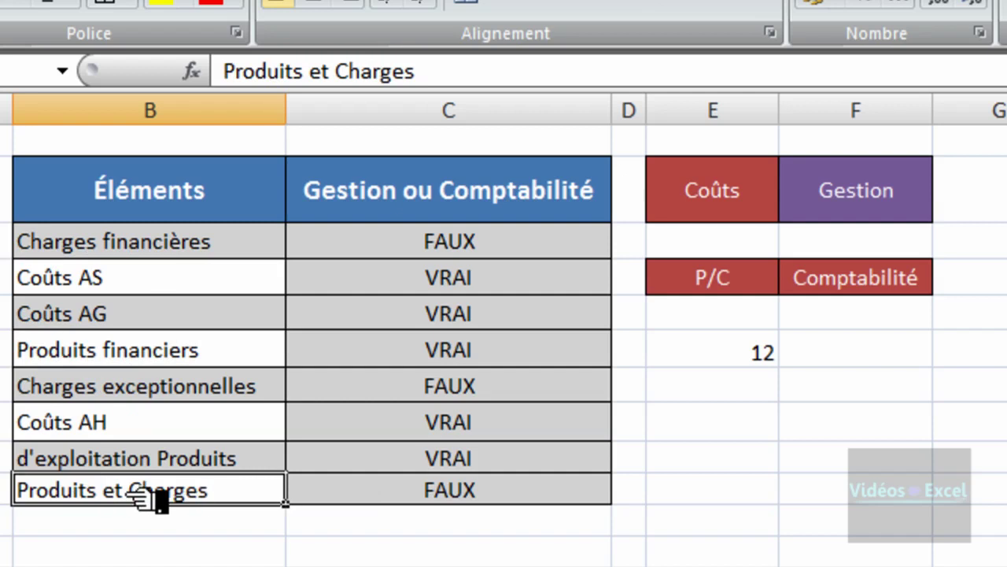
{"action": "left_click", "coordinate": [367, 493]}
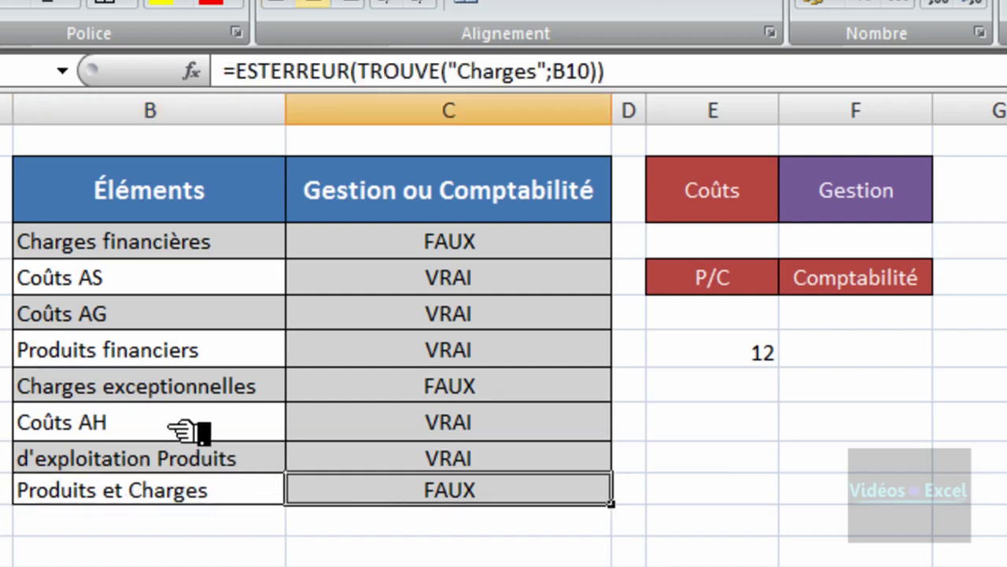
{"action": "left_click", "coordinate": [82, 421]}
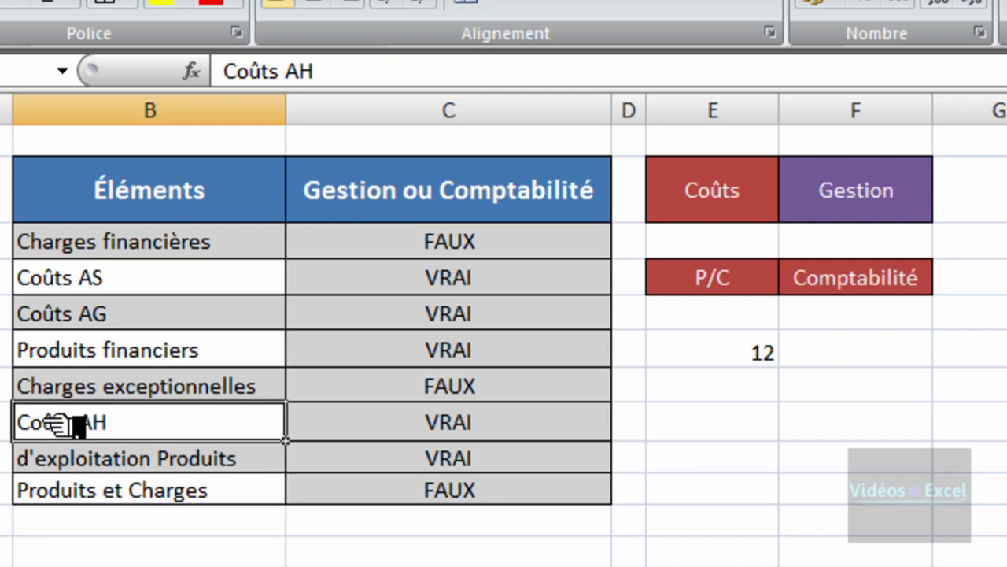
{"action": "left_click", "coordinate": [99, 285]}
{"action": "left_click", "coordinate": [469, 280]}
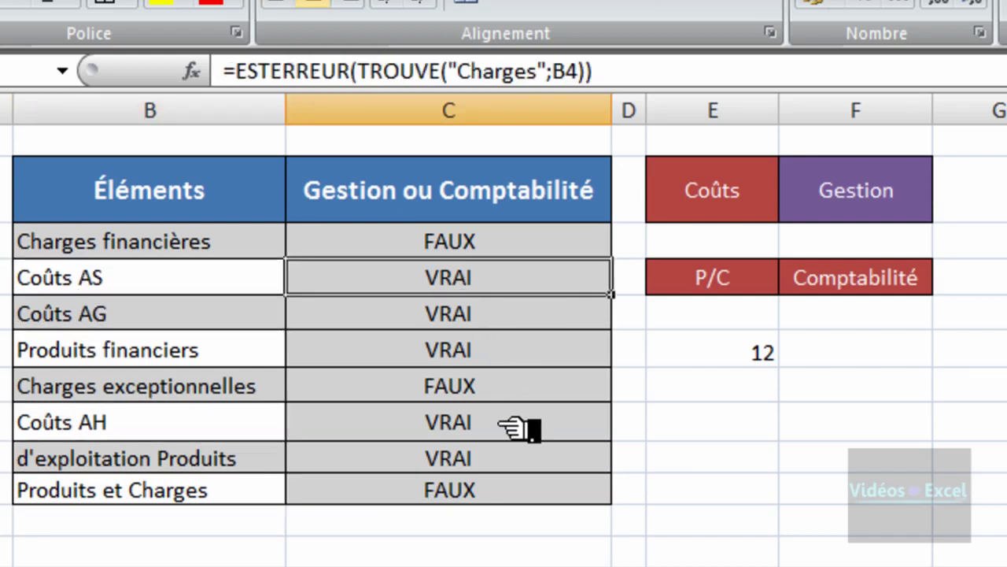
{"action": "left_click", "coordinate": [414, 246]}
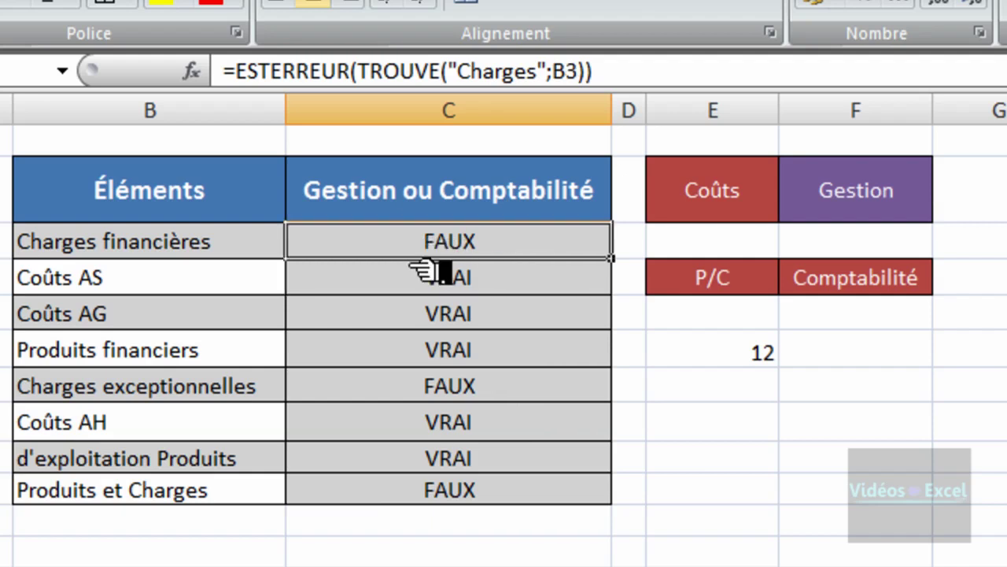
{"action": "double_click", "coordinate": [398, 242]}
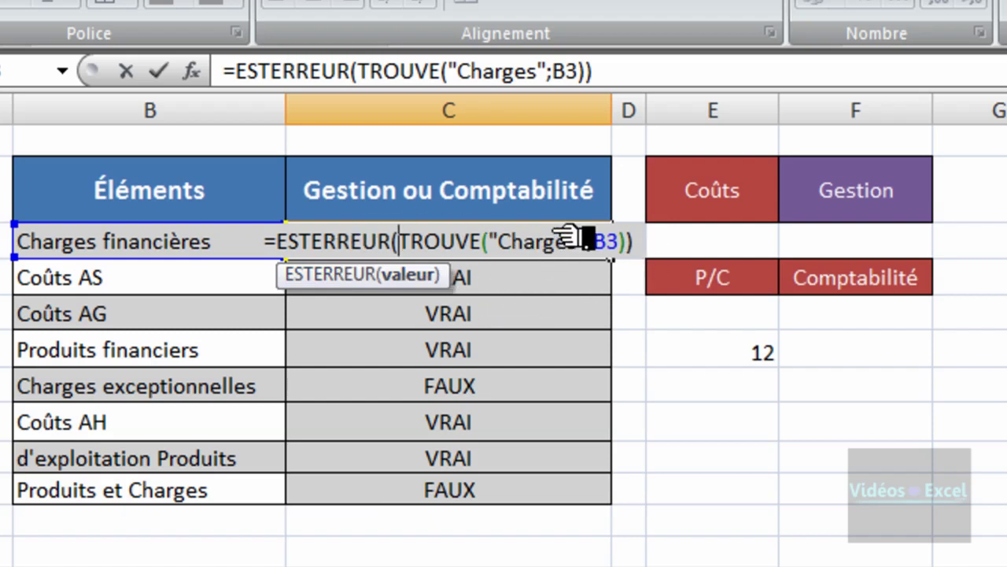
{"action": "left_click_drag", "start_coordinate": [279, 244], "coordinate": [633, 246]}
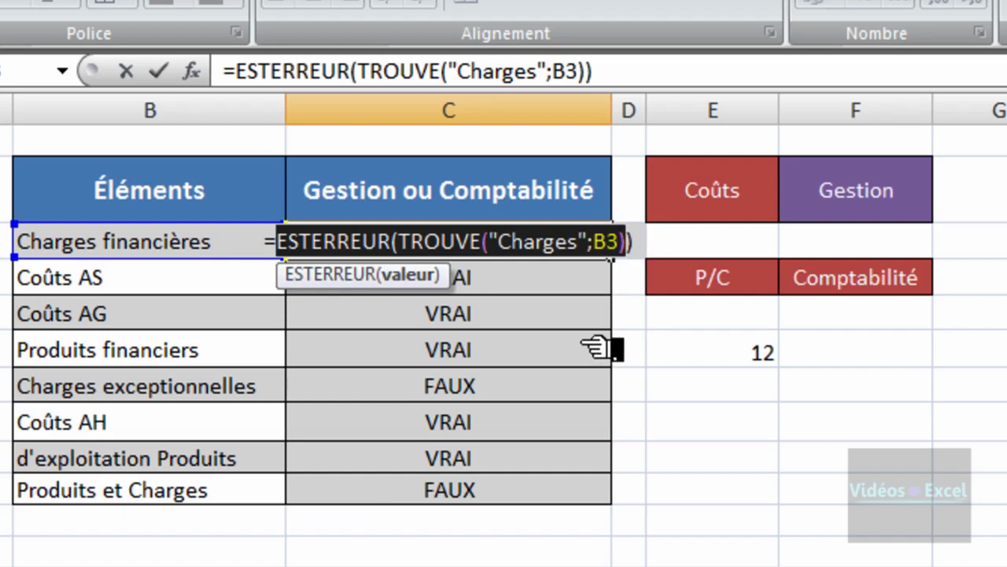
{"action": "key", "text": "Escape"}
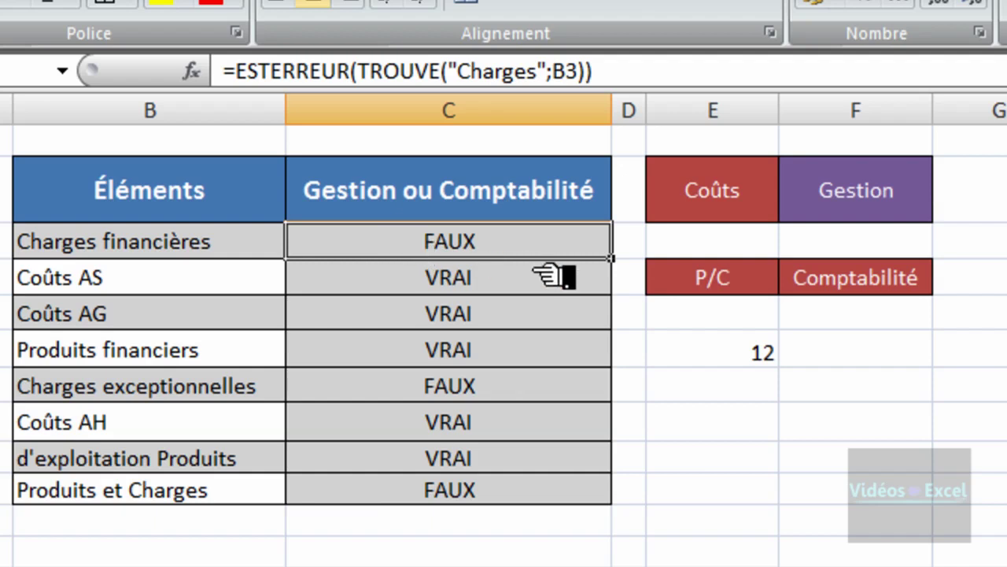
{"action": "left_click_drag", "start_coordinate": [393, 247], "coordinate": [400, 494]}
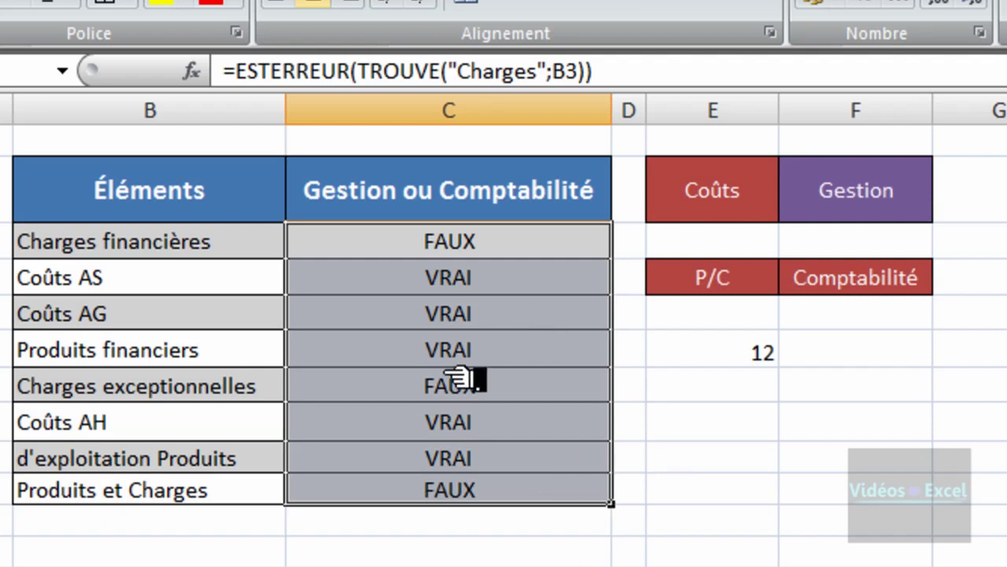
Enter the test formula =ET(E2=F2) in E8, comparing Coûts with Gestion.
{"action": "left_click", "coordinate": [704, 419]}
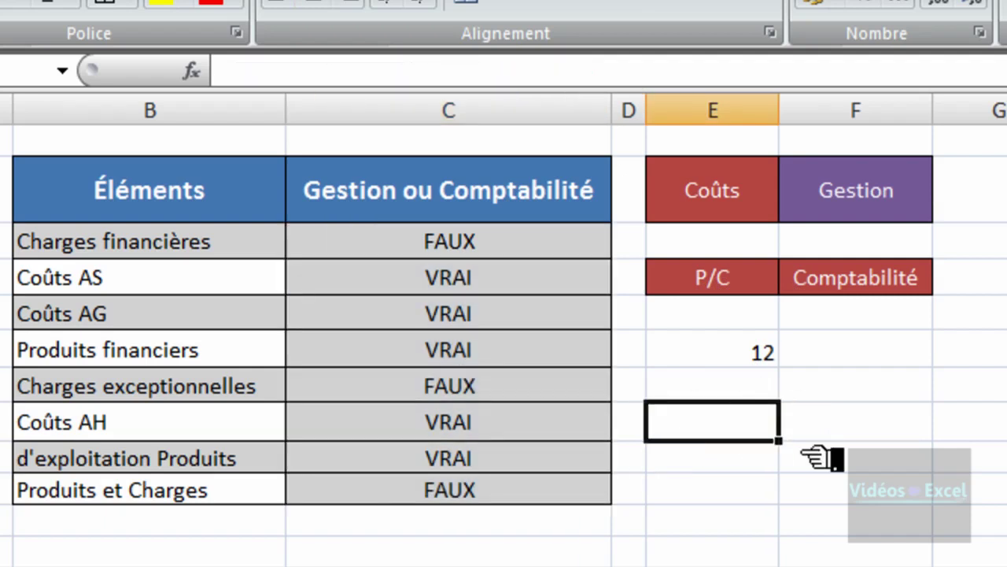
{"action": "type", "text": "="}
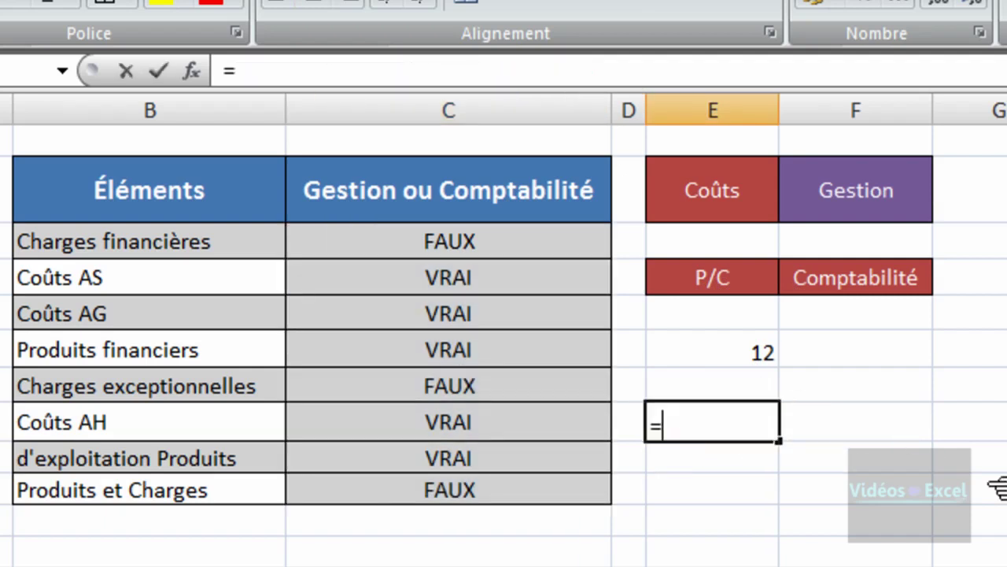
{"action": "type", "text": "et"}
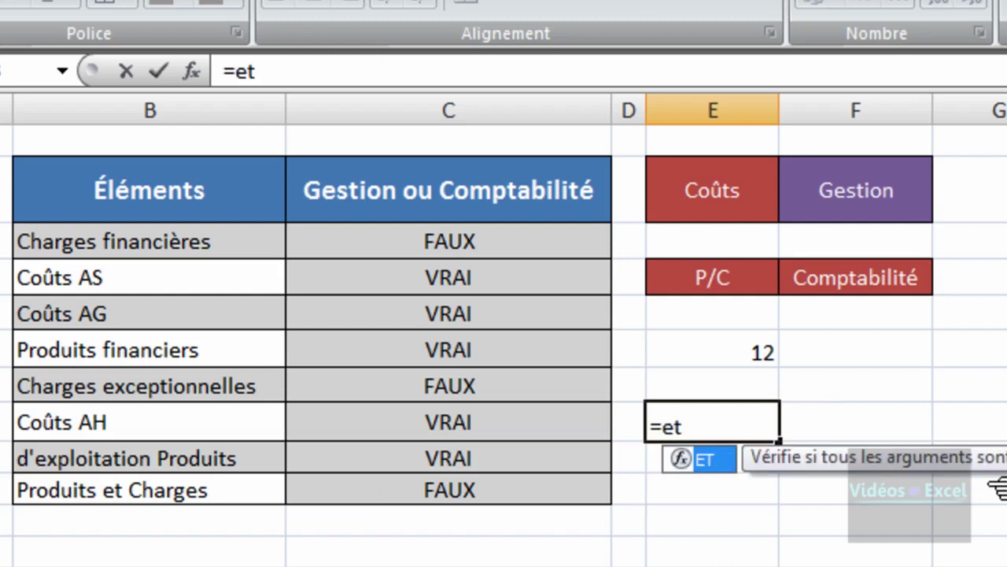
{"action": "key", "text": "Tab"}
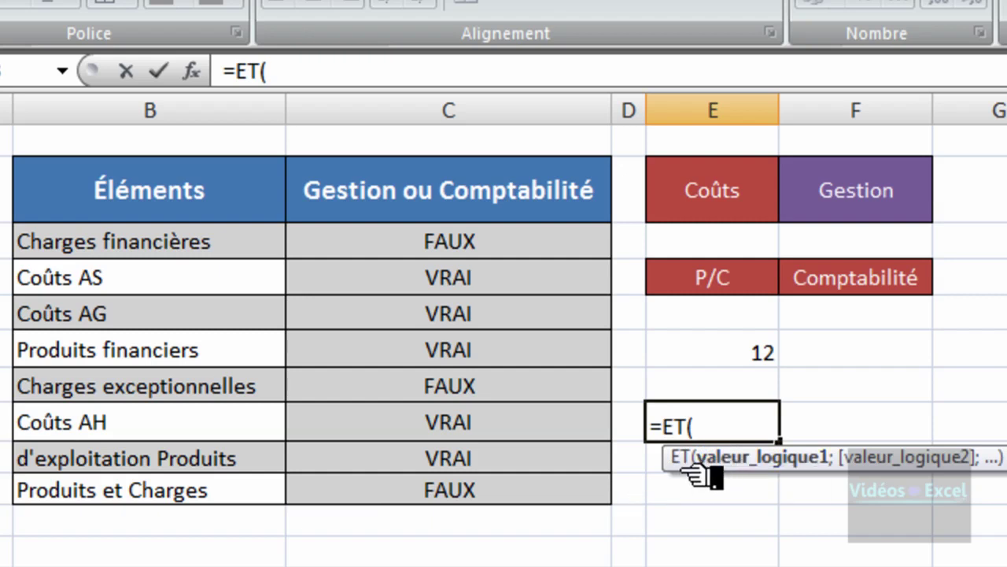
{"action": "left_click_drag", "start_coordinate": [695, 472], "coordinate": [677, 504]}
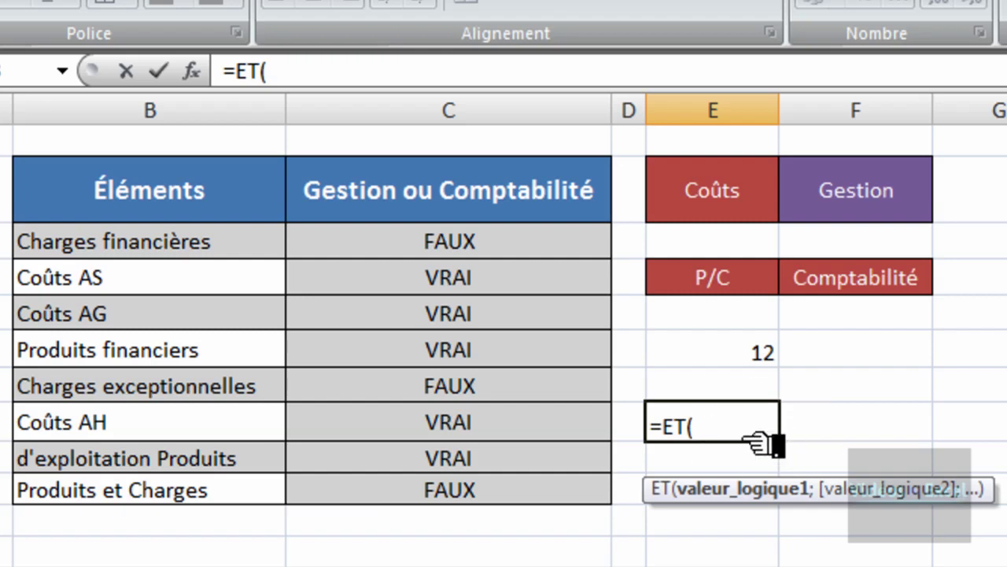
{"action": "left_click", "coordinate": [731, 203]}
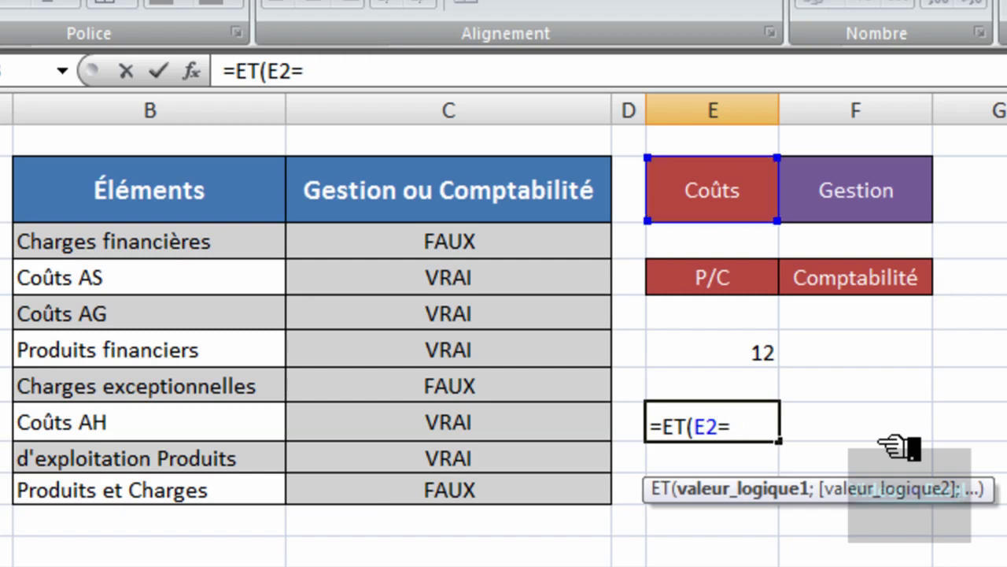
{"action": "left_click", "coordinate": [891, 206]}
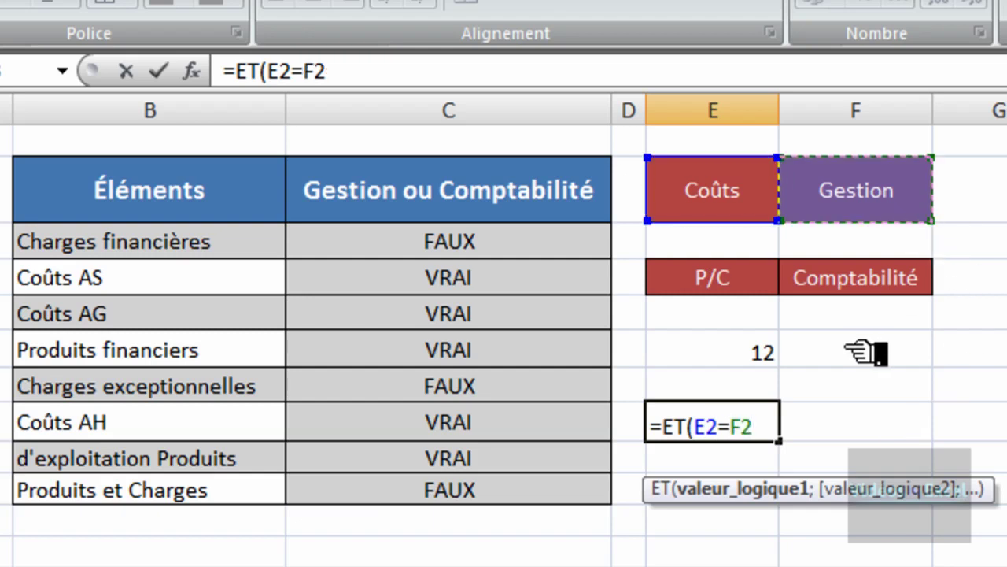
{"action": "type", "text": ")"}
{"action": "key", "text": "Return"}
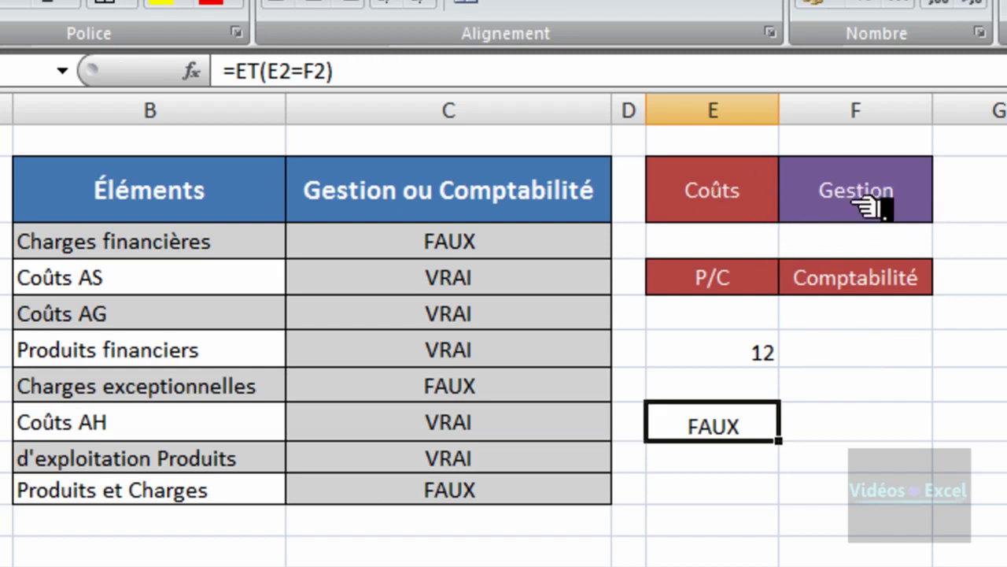
Paste Coûts into F2 to see the test turn VRAI, then undo to restore Gestion.
{"action": "left_click", "coordinate": [747, 203]}
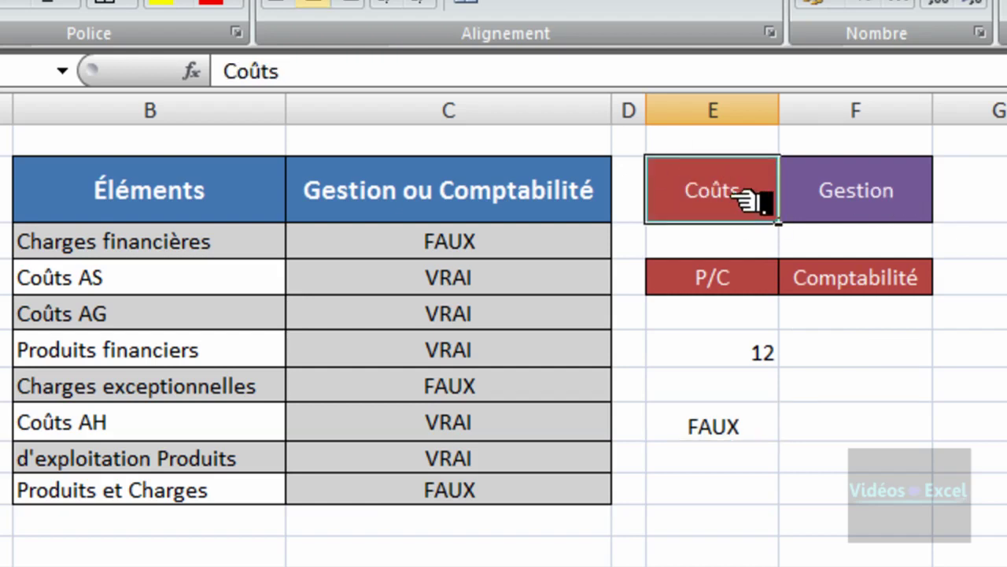
{"action": "left_click", "coordinate": [890, 205]}
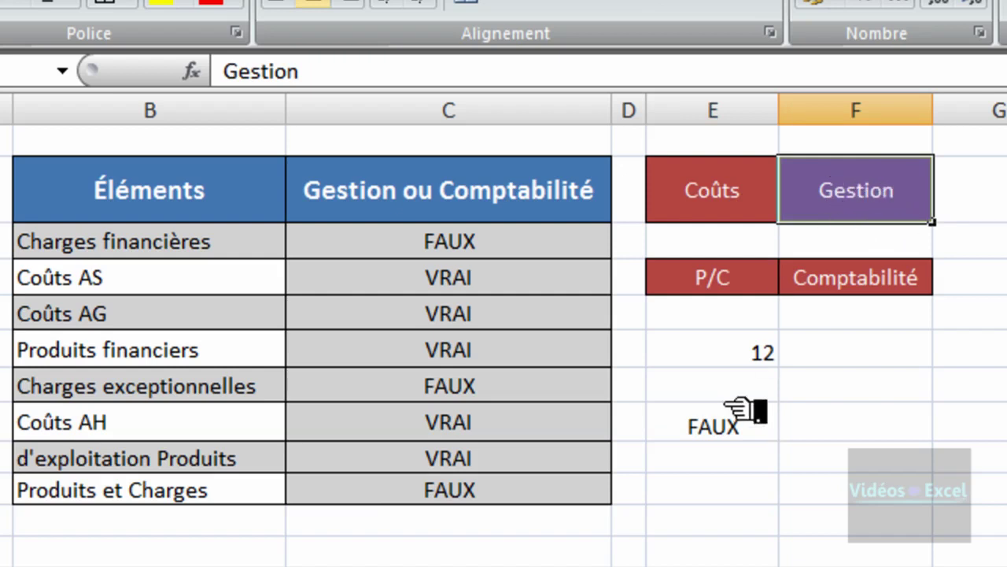
{"action": "left_click", "coordinate": [748, 429]}
{"action": "left_click", "coordinate": [751, 214]}
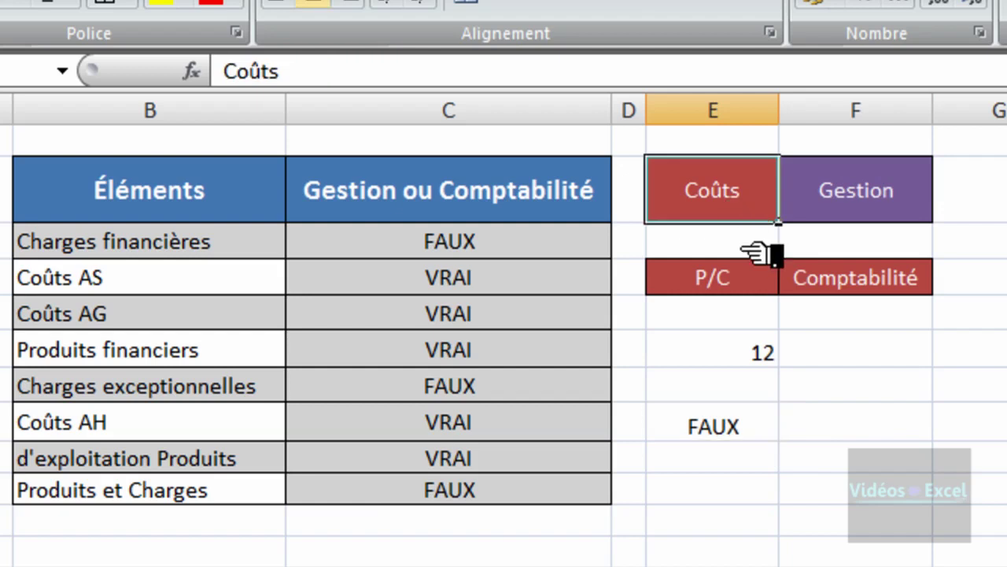
{"action": "key", "text": "ctrl+c"}
{"action": "left_click", "coordinate": [881, 216]}
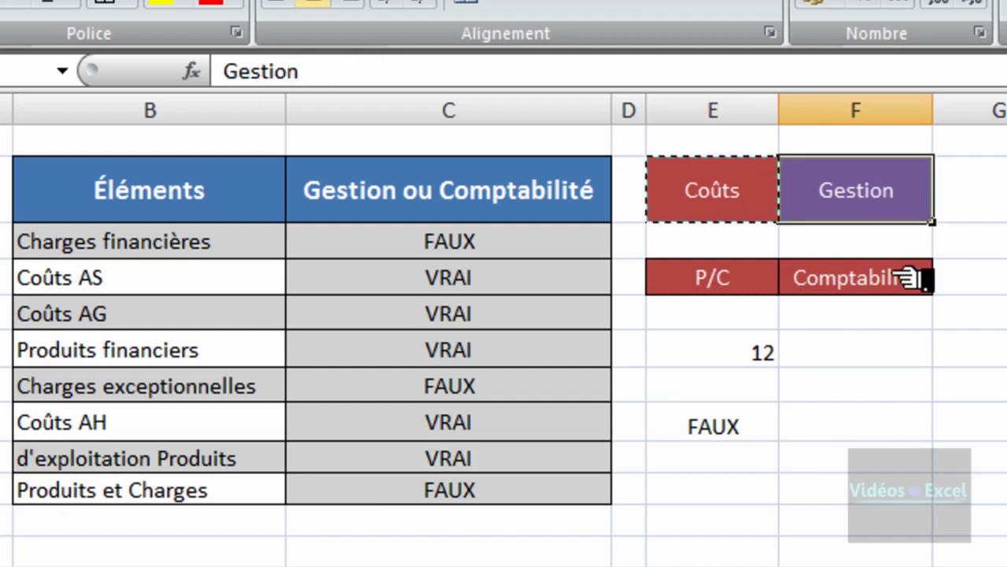
{"action": "key", "text": "ctrl+v"}
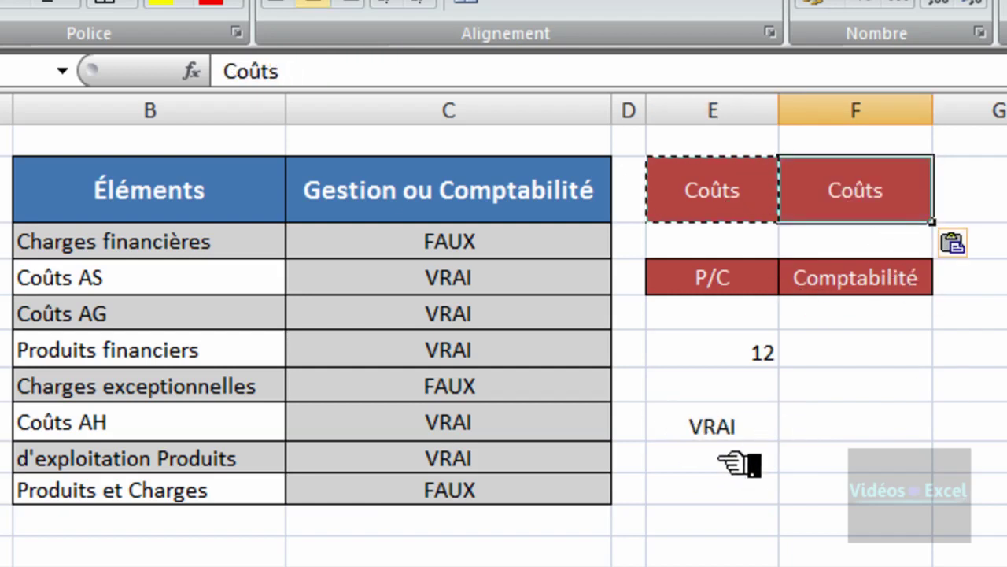
{"action": "key", "text": "ctrl+z"}
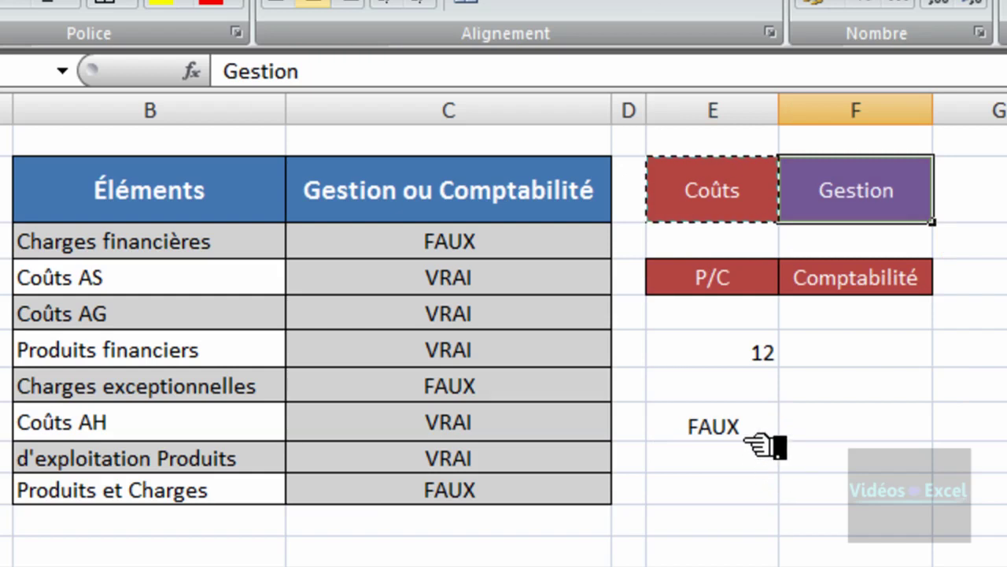
{"action": "left_click", "coordinate": [754, 435]}
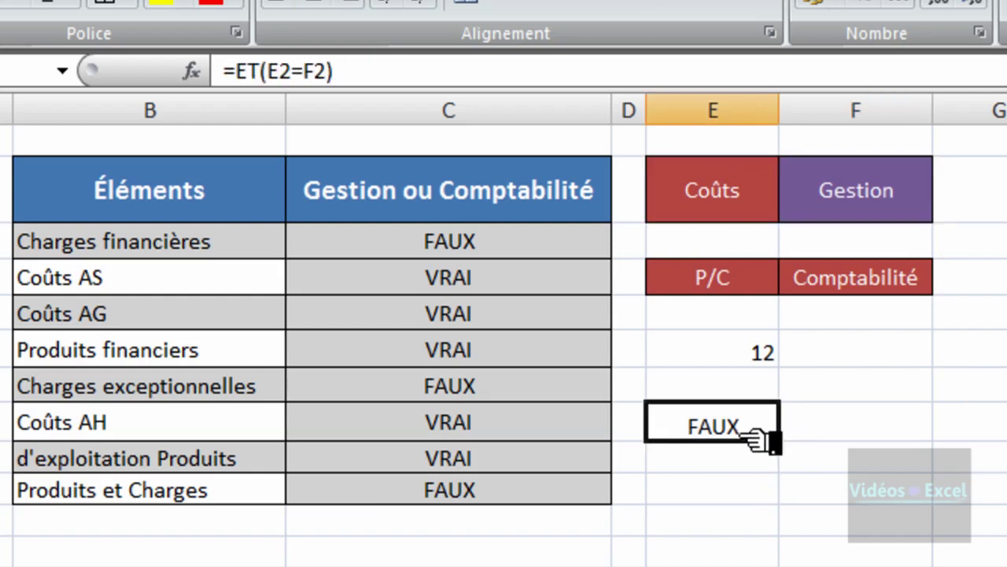
{"action": "left_click", "coordinate": [728, 492]}
{"action": "double_click", "coordinate": [728, 491]}
Enter =ET(E2="Coûts";E2="Comptabilité") in E10, which returns FAUX.
{"action": "key", "text": "Escape"}
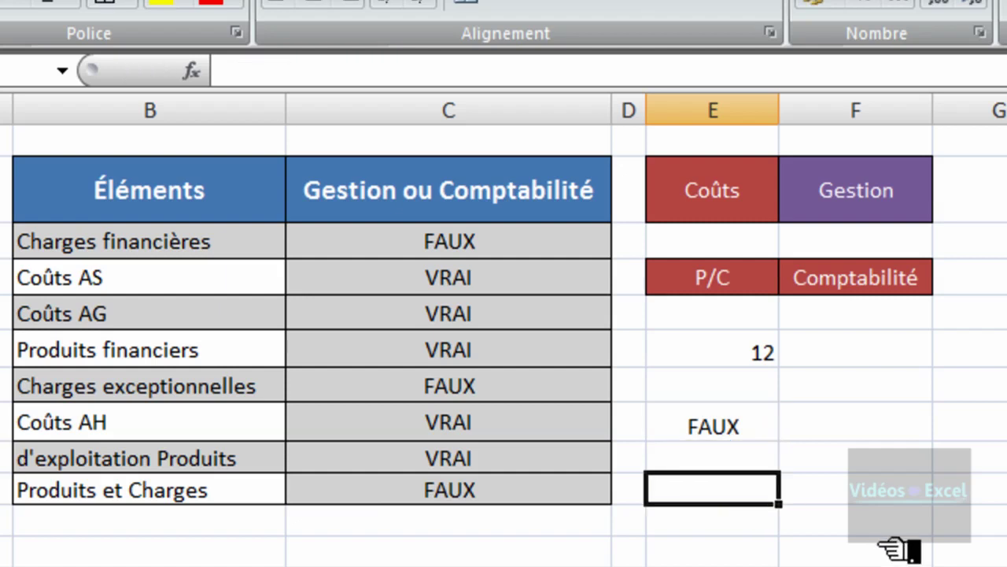
{"action": "type", "text": "=et"}
{"action": "key", "text": "Tab"}
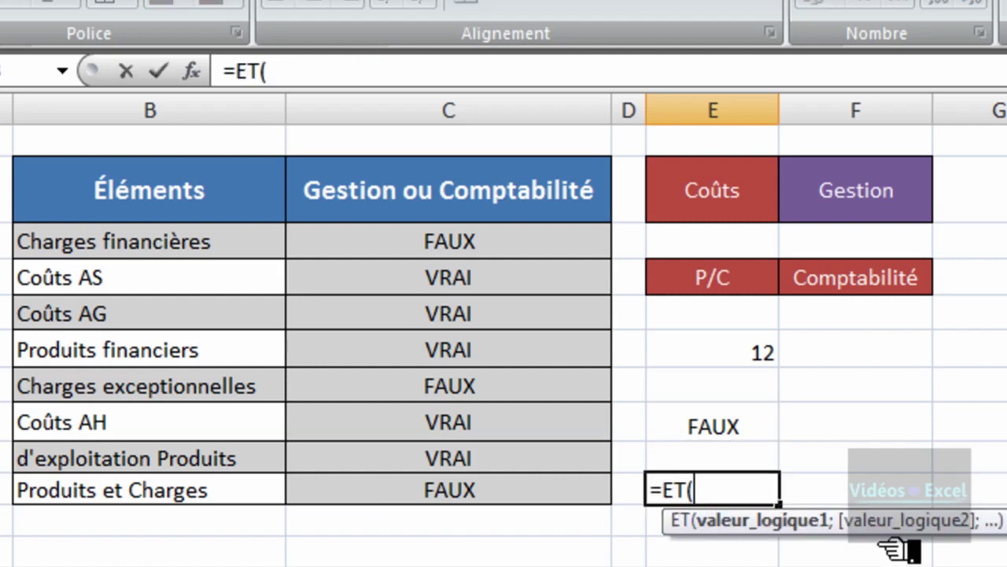
{"action": "left_click", "coordinate": [724, 196]}
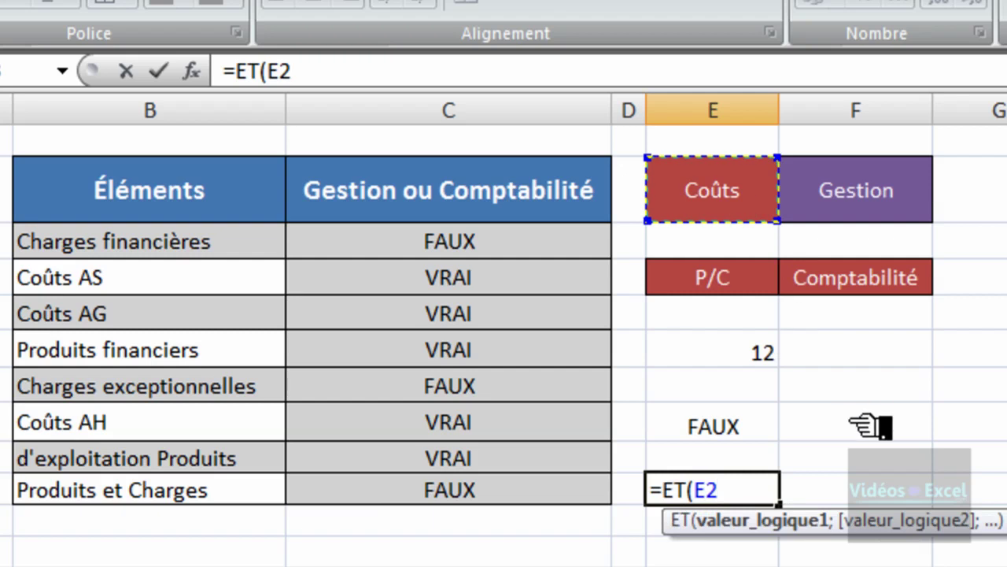
{"action": "type", "text": "=\"Coûts"}
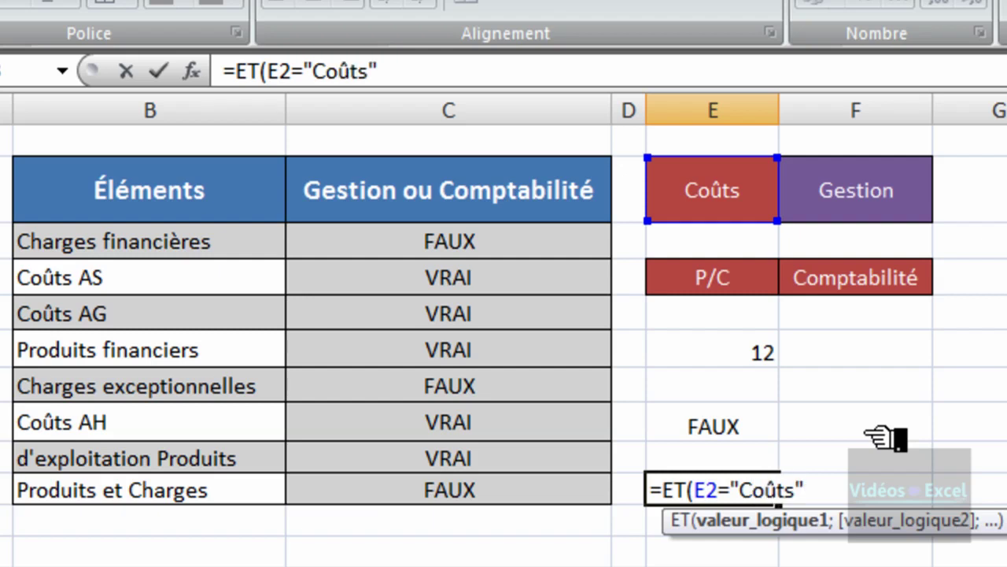
{"action": "type", "text": ";"}
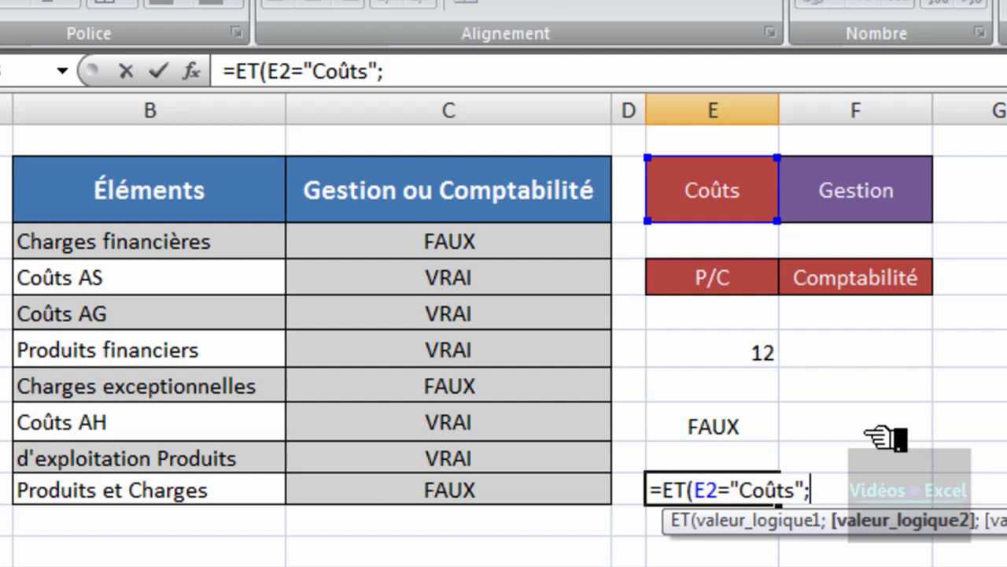
{"action": "left_click", "coordinate": [732, 197]}
{"action": "type", "text": "=\"Comptabilité"}
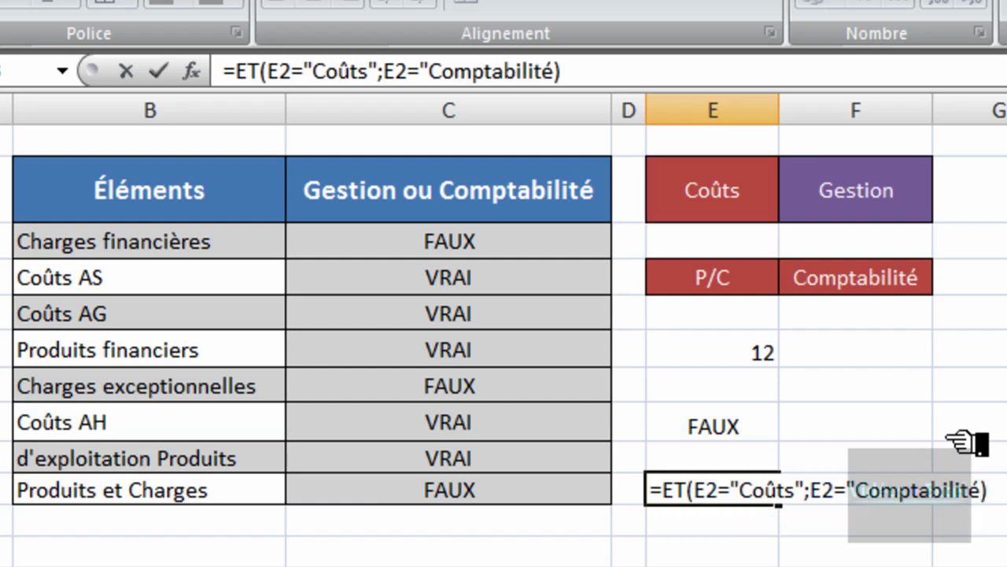
{"action": "key", "text": "Return"}
{"action": "key", "text": "Return"}
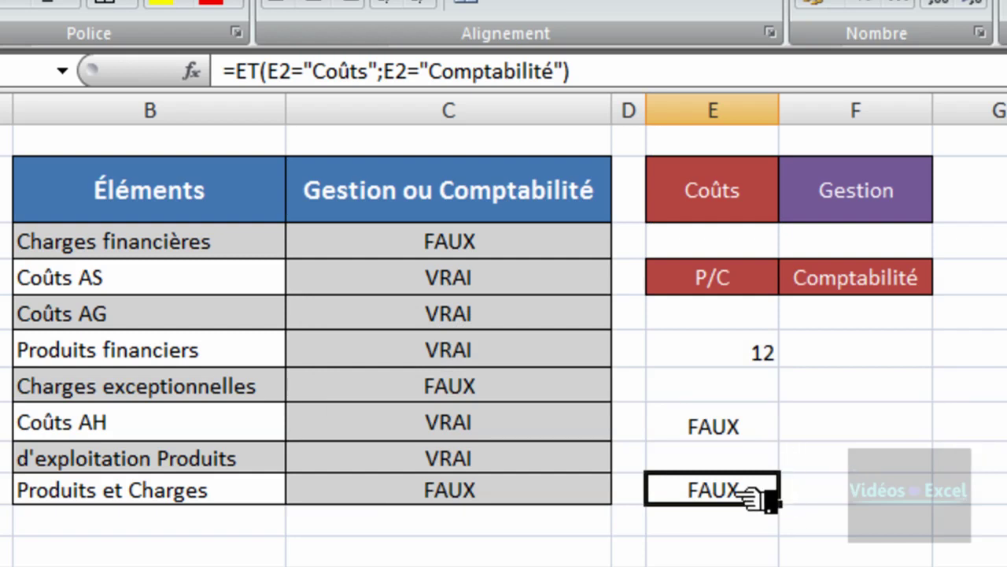
{"action": "double_click", "coordinate": [740, 491]}
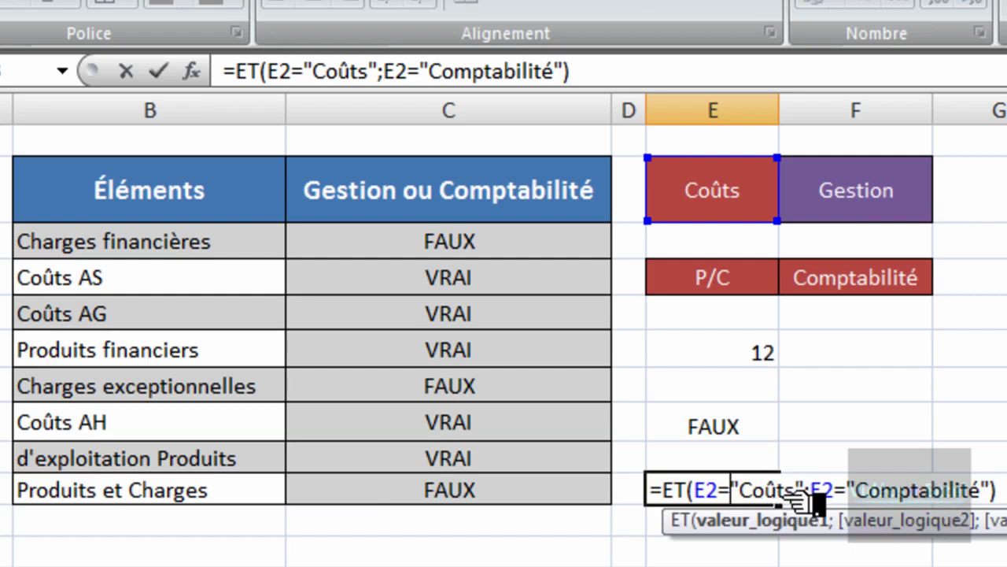
{"action": "key", "text": "ctrl+Return"}
{"action": "left_click", "coordinate": [757, 433]}
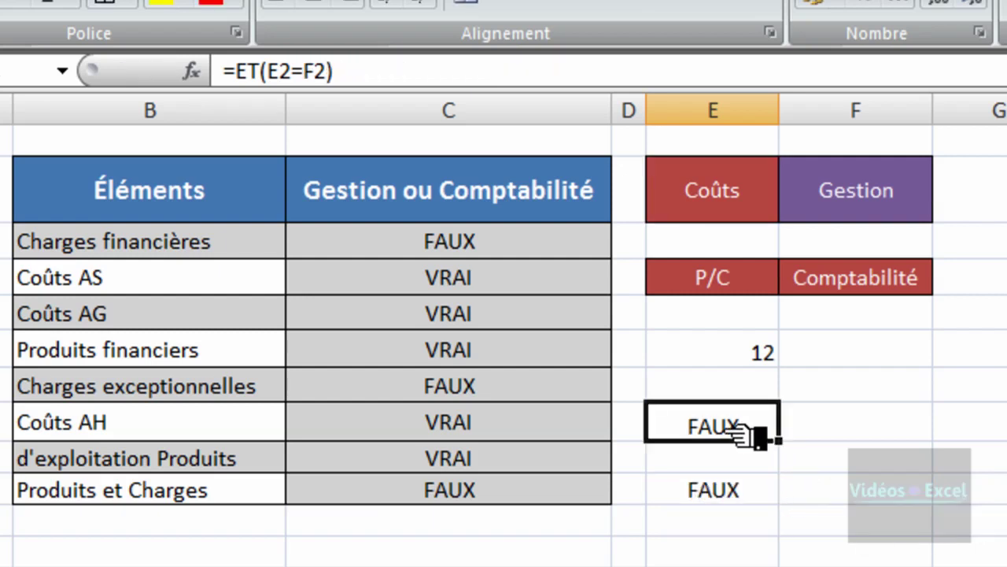
{"action": "double_click", "coordinate": [739, 433]}
{"action": "key", "text": "Escape"}
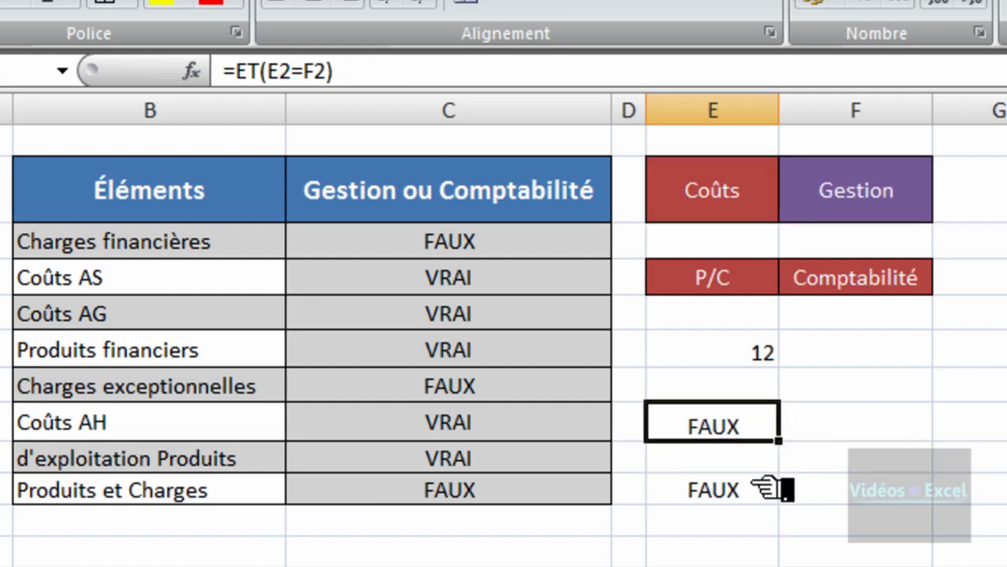
{"action": "left_click", "coordinate": [767, 488]}
{"action": "double_click", "coordinate": [752, 489]}
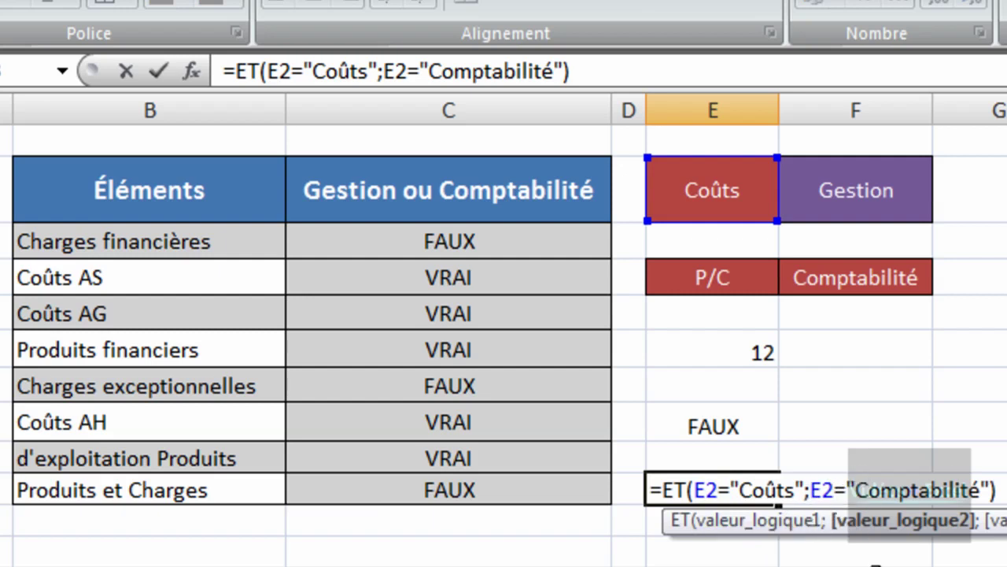
{"action": "left_click", "coordinate": [811, 490]}
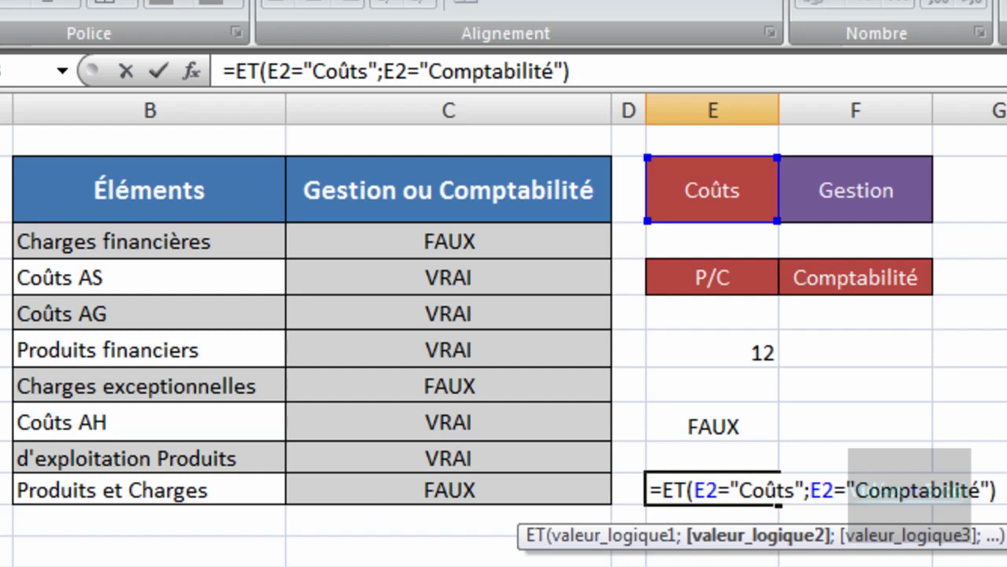
{"action": "key", "text": "ctrl+Return"}
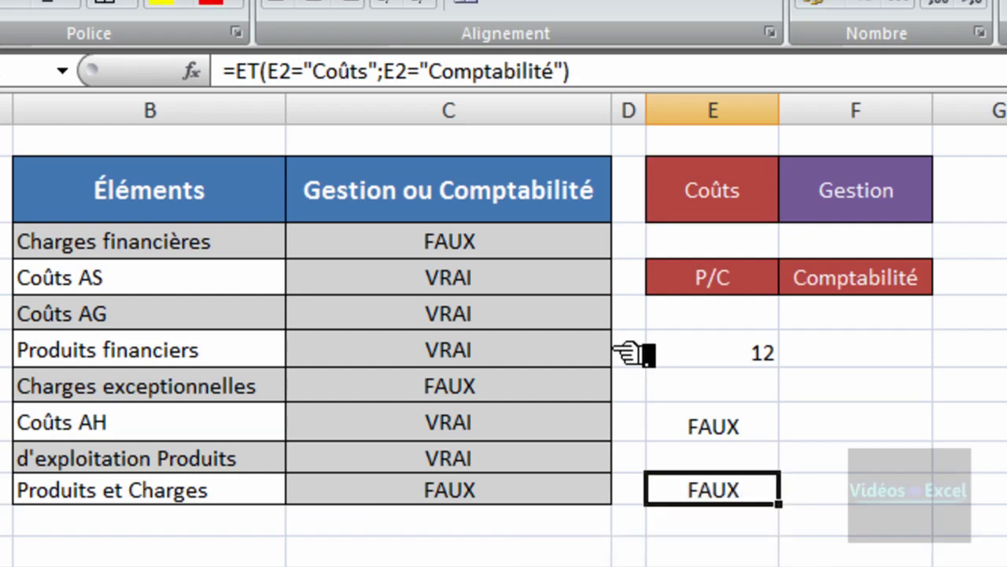
Select C3:C10 and insert ET( at the start of C3's formula.
{"action": "left_click", "coordinate": [418, 252]}
{"action": "left_click_drag", "start_coordinate": [419, 252], "coordinate": [425, 492]}
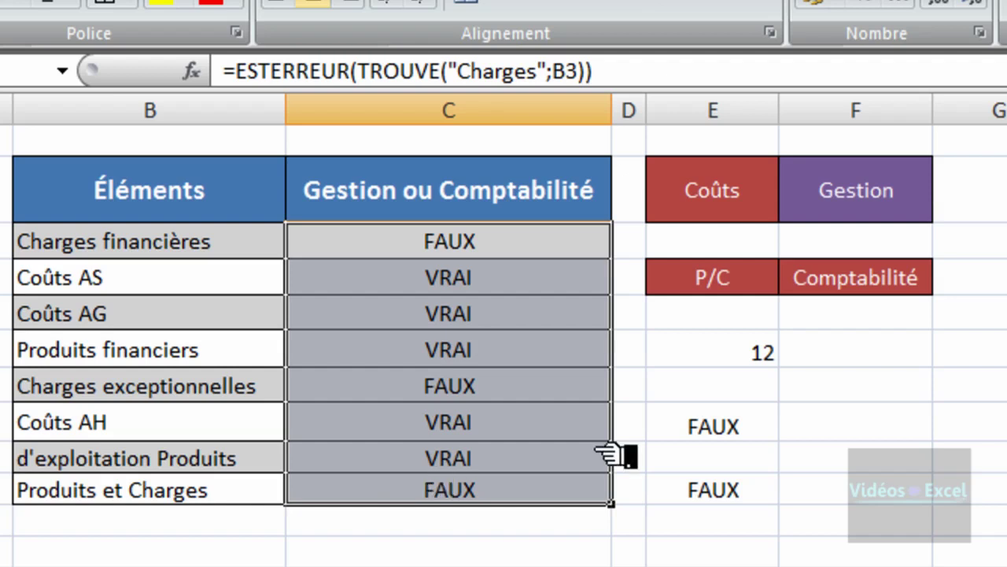
{"action": "left_click", "coordinate": [246, 73]}
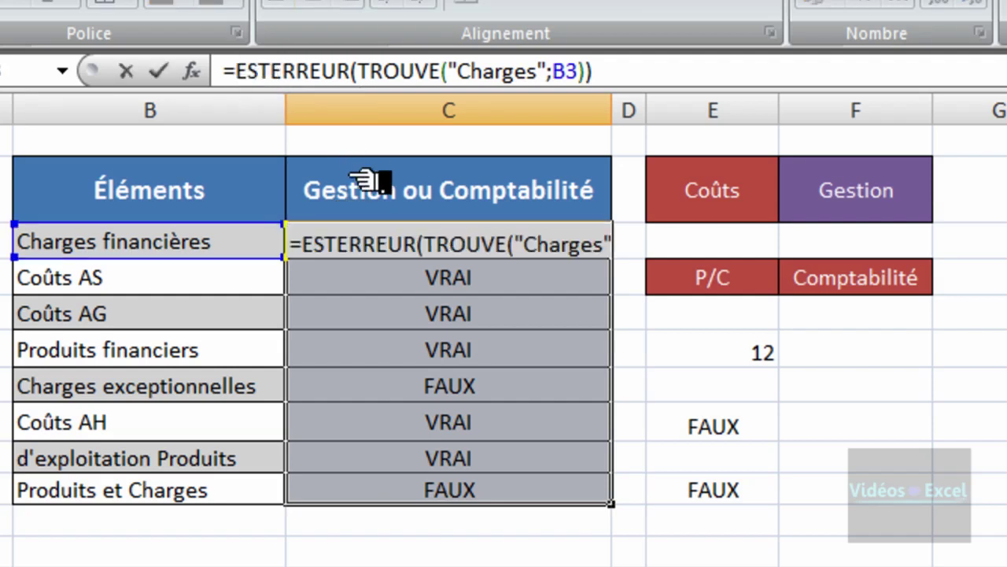
{"action": "type", "text": "et"}
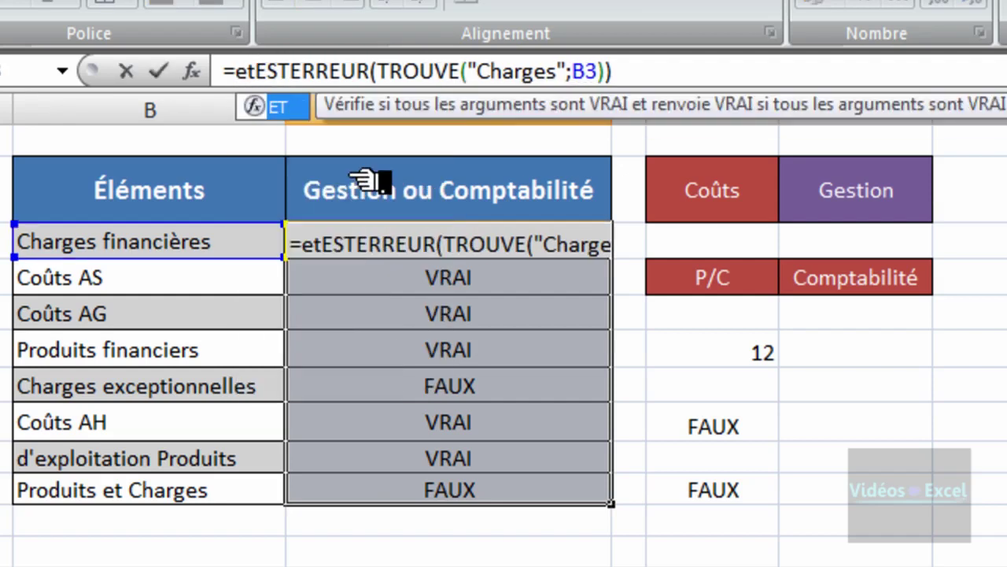
{"action": "key", "text": "Tab"}
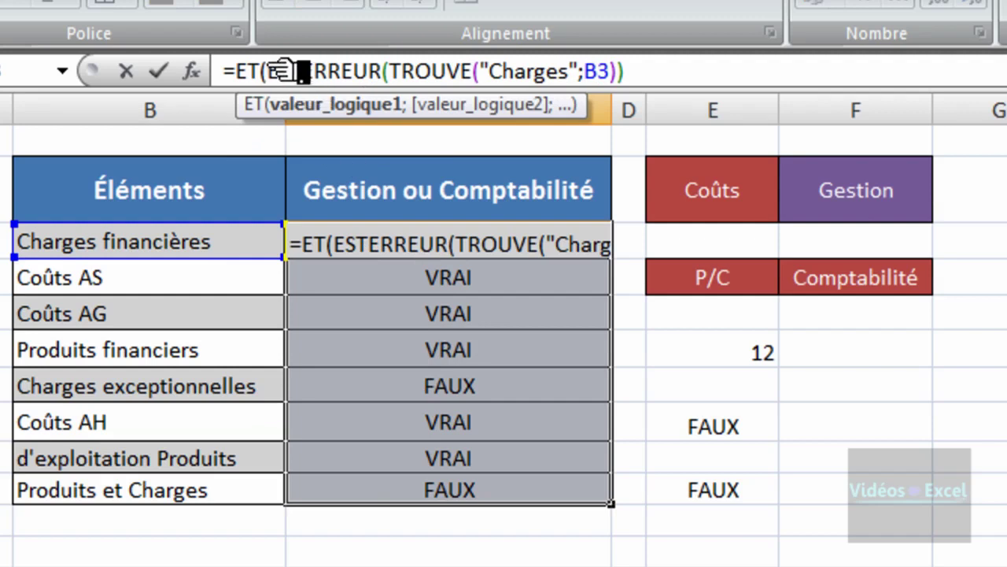
Select the ESTERREUR(TROUVE("Charges";B3)) portion of C3's formula.
{"action": "double_click", "coordinate": [394, 242]}
{"action": "left_click", "coordinate": [380, 241]}
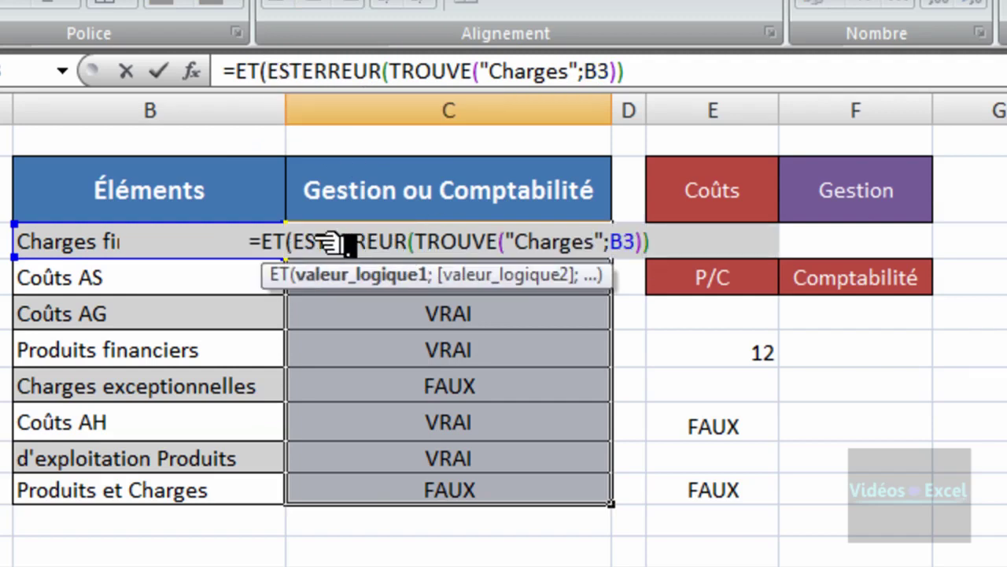
{"action": "left_click_drag", "start_coordinate": [311, 242], "coordinate": [653, 250]}
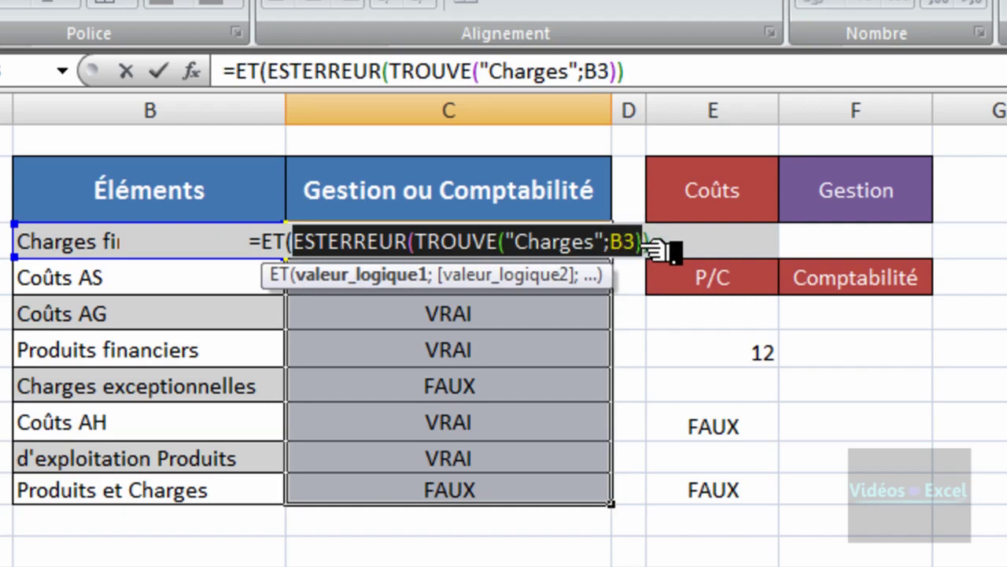
{"action": "left_click_drag", "start_coordinate": [653, 248], "coordinate": [653, 336]}
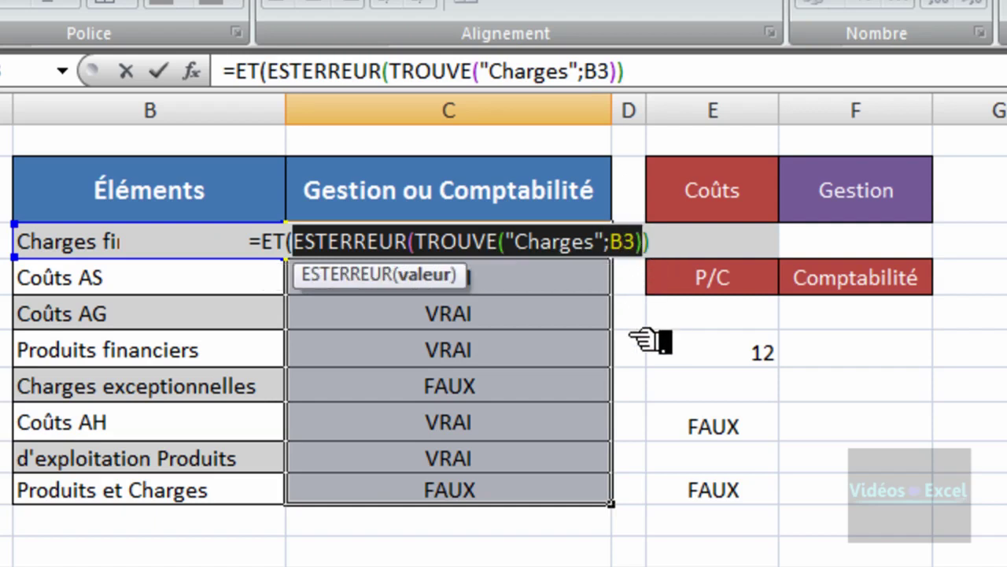
Add ESTERREUR(TROUVE("Produits";B3)) as ET's second condition across C3:C10.
{"action": "left_click", "coordinate": [687, 247]}
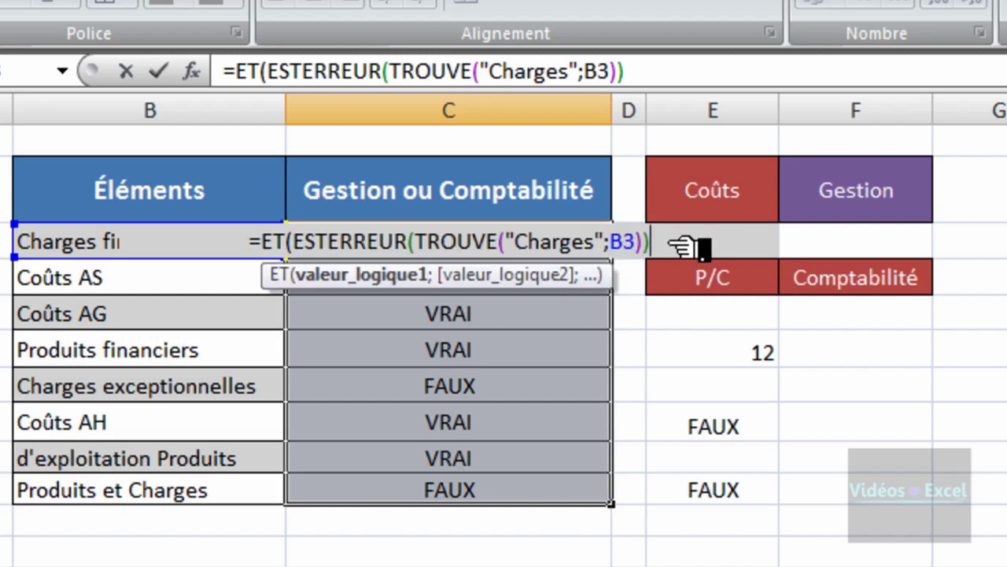
{"action": "type", "text": ";"}
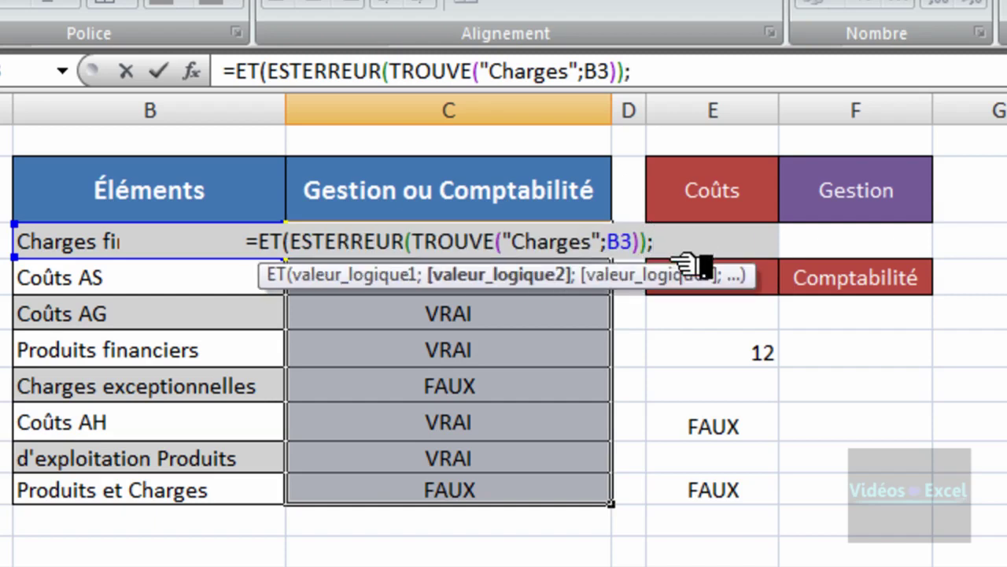
{"action": "key", "text": "ctrl+v"}
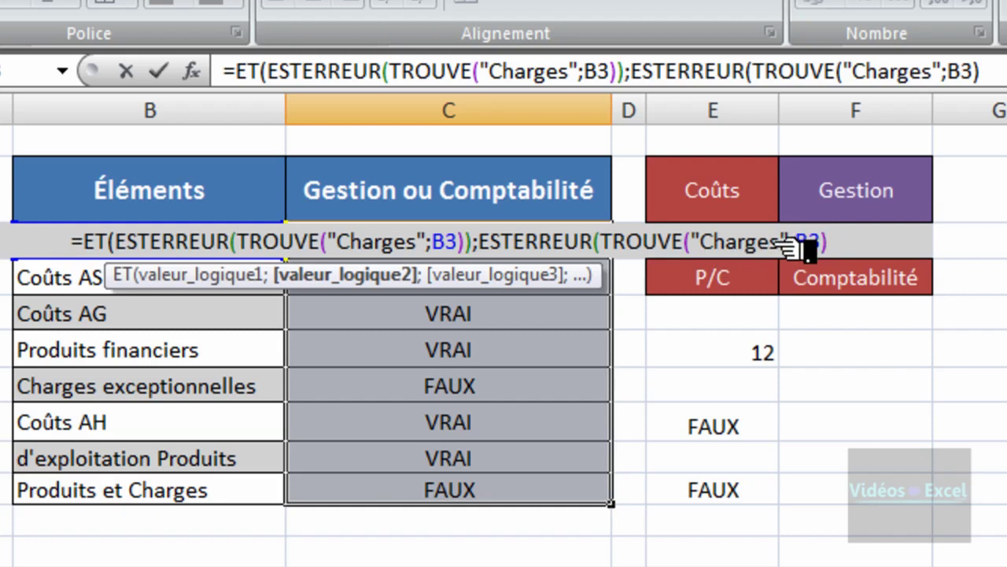
{"action": "left_click_drag", "start_coordinate": [782, 243], "coordinate": [700, 242]}
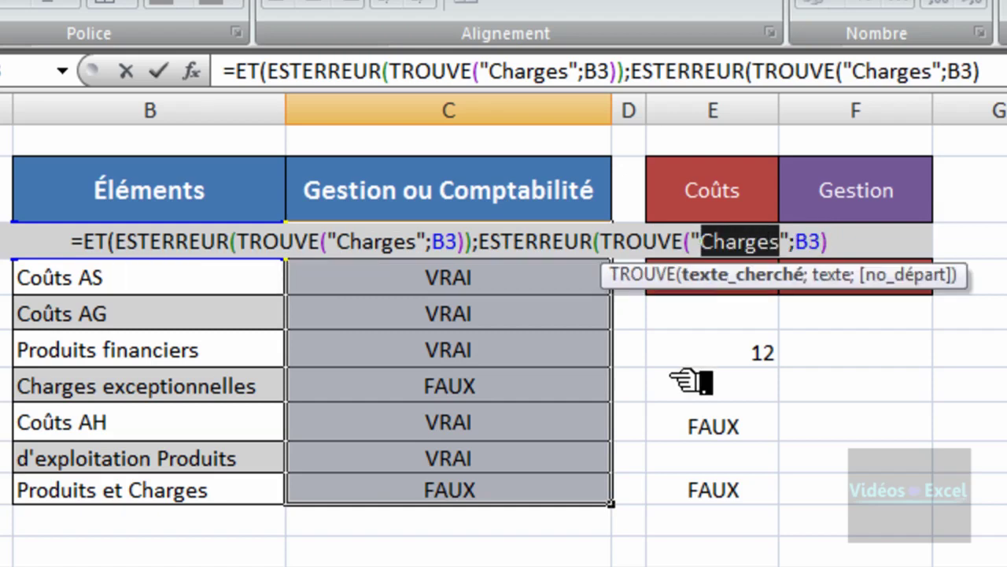
{"action": "type", "text": "Produit"}
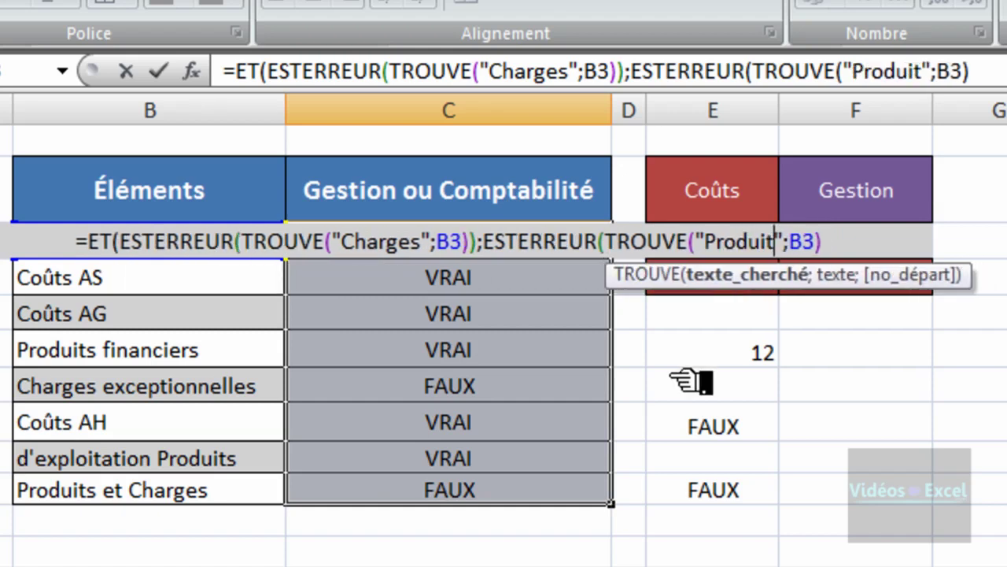
{"action": "type", "text": "s"}
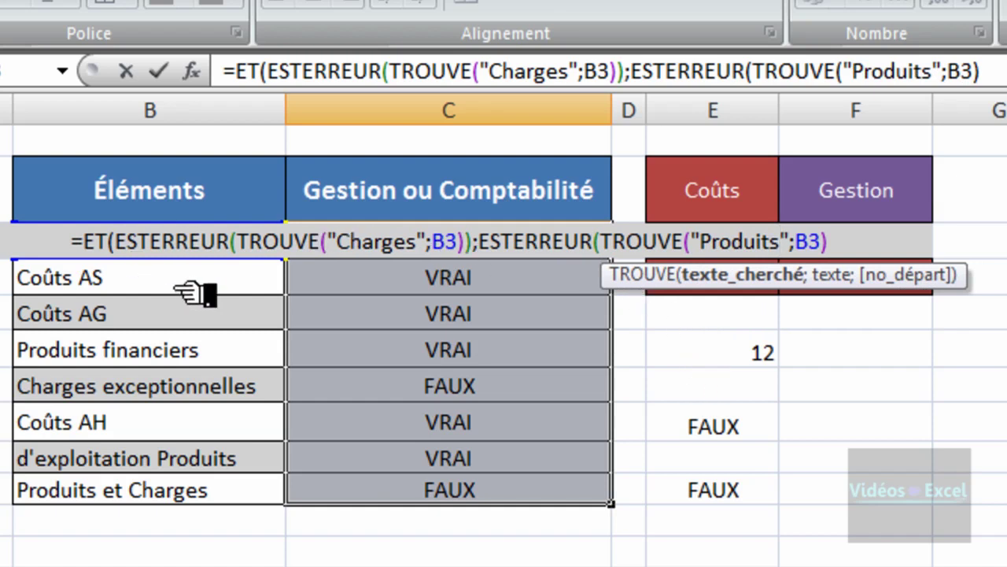
{"action": "left_click", "coordinate": [857, 241]}
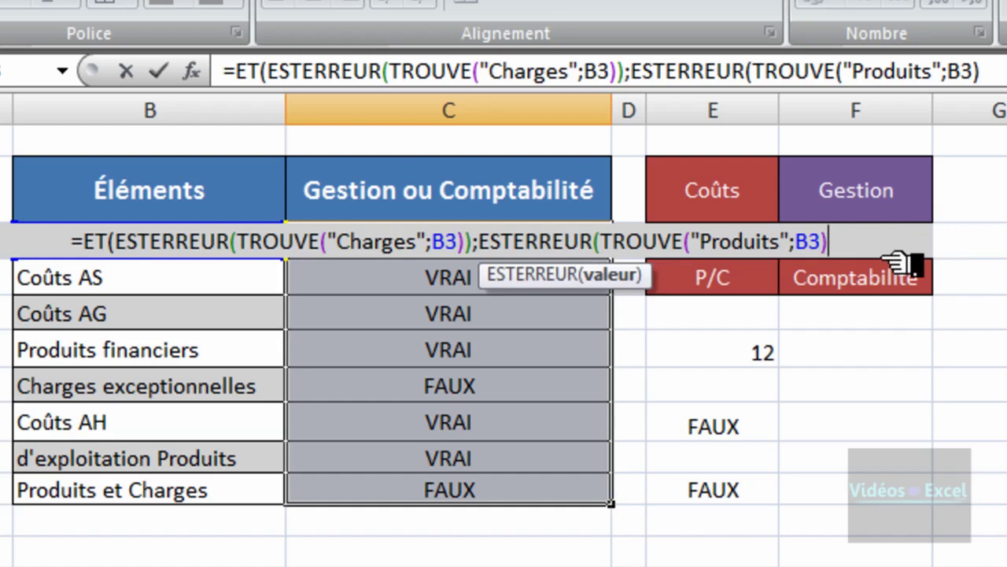
{"action": "type", "text": ")"}
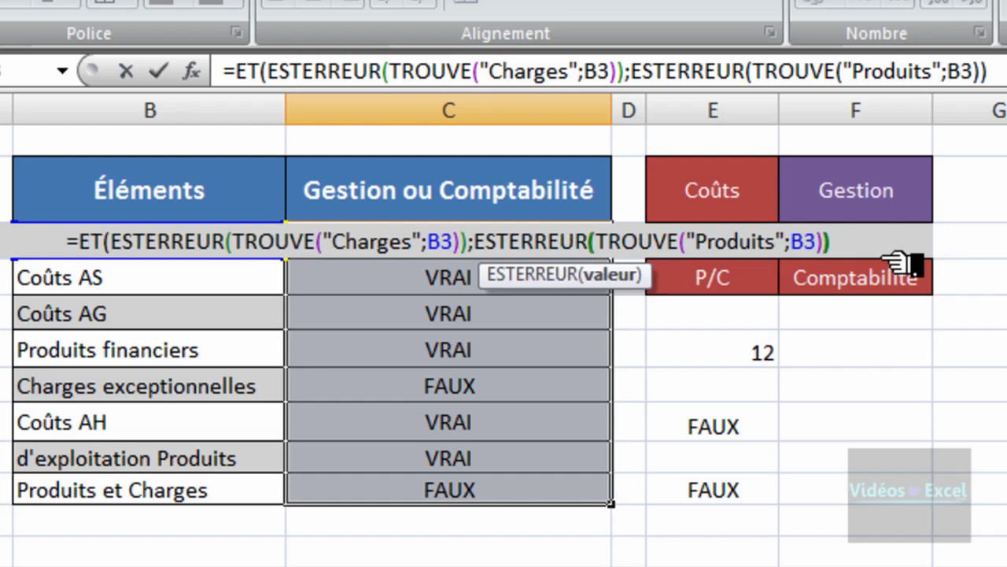
{"action": "type", "text": ")"}
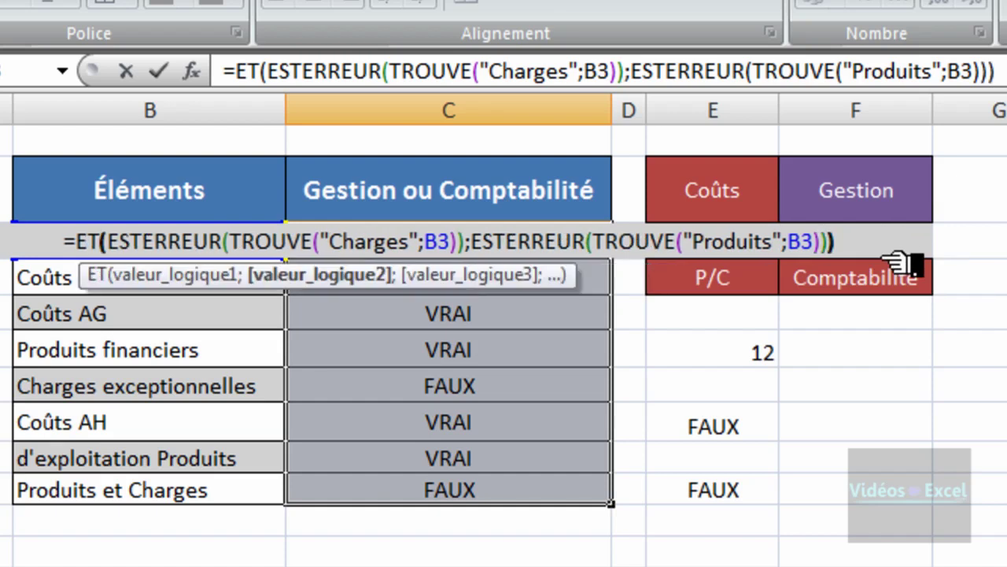
{"action": "key", "text": "ctrl+Return"}
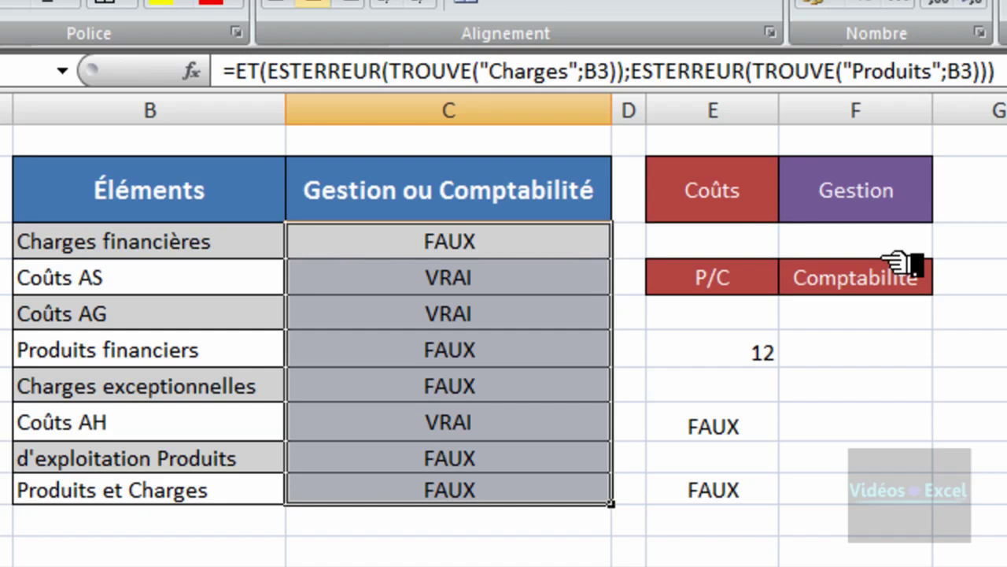
{"action": "double_click", "coordinate": [516, 245]}
{"action": "key", "text": "Escape"}
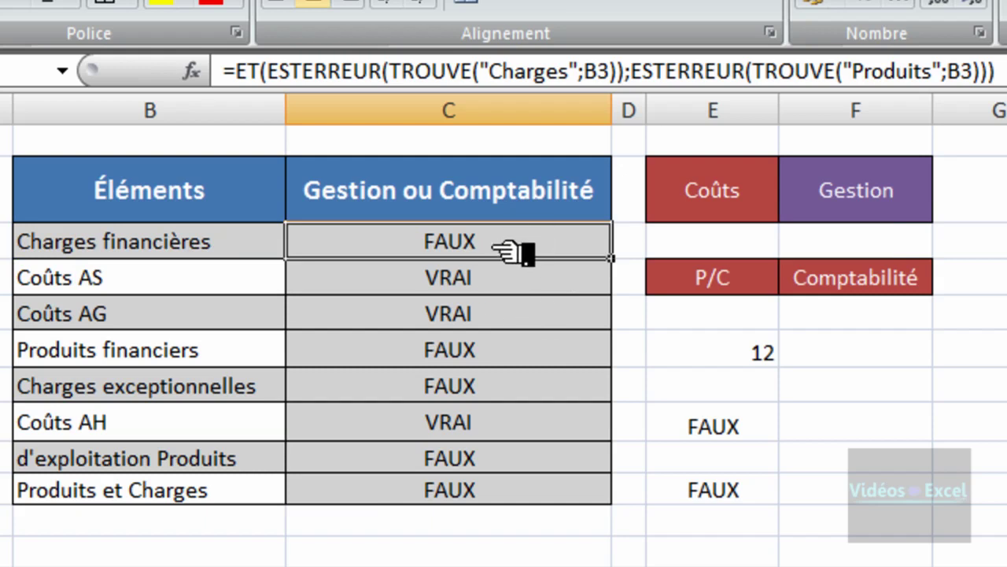
{"action": "double_click", "coordinate": [514, 249]}
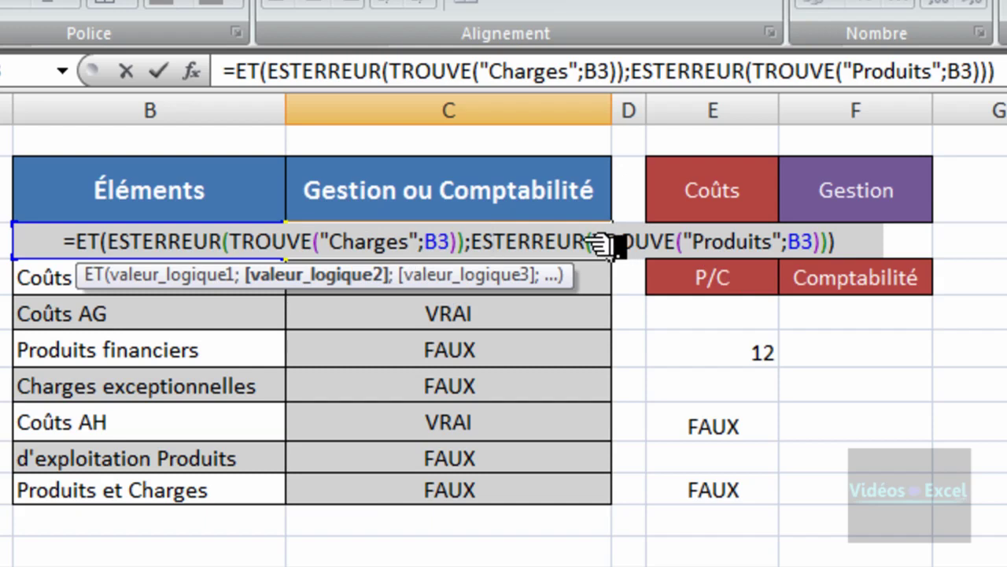
{"action": "key", "text": "Escape"}
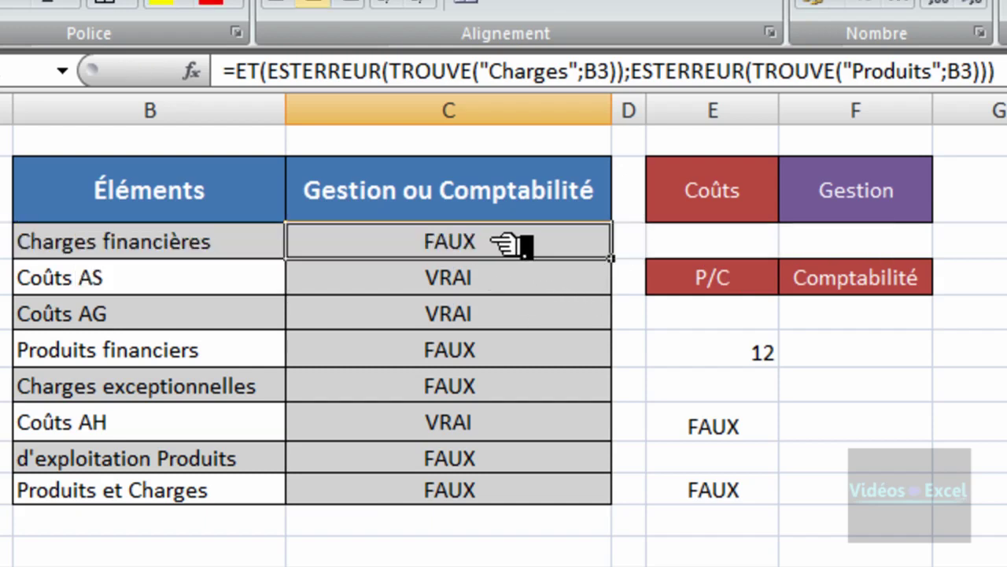
{"action": "double_click", "coordinate": [510, 244]}
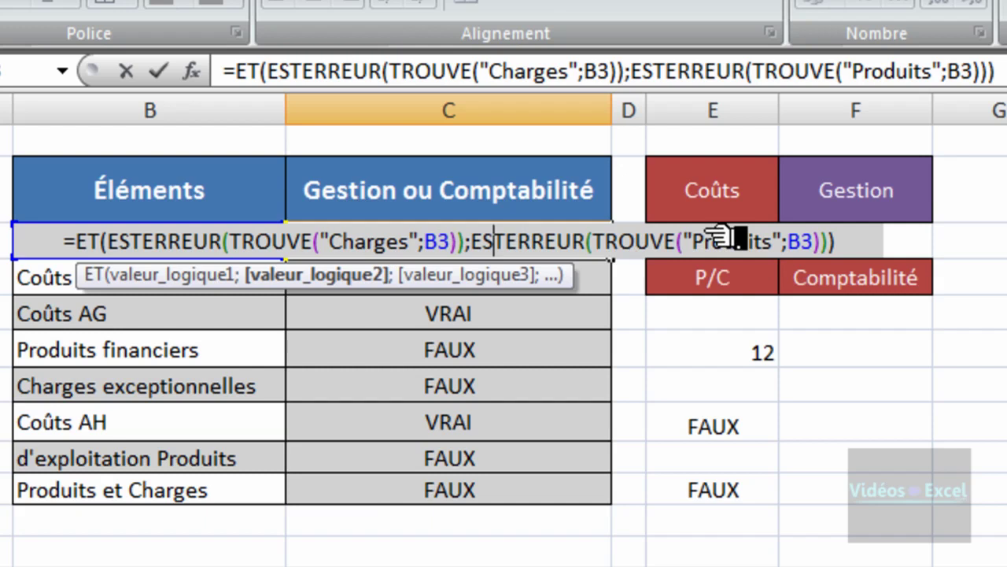
{"action": "key", "text": "ctrl+Return"}
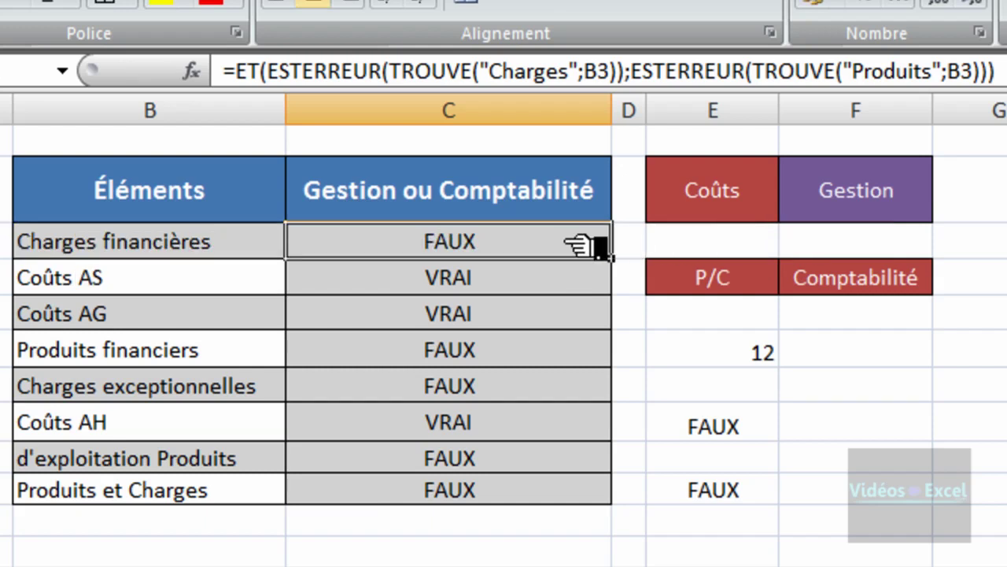
{"action": "double_click", "coordinate": [581, 245]}
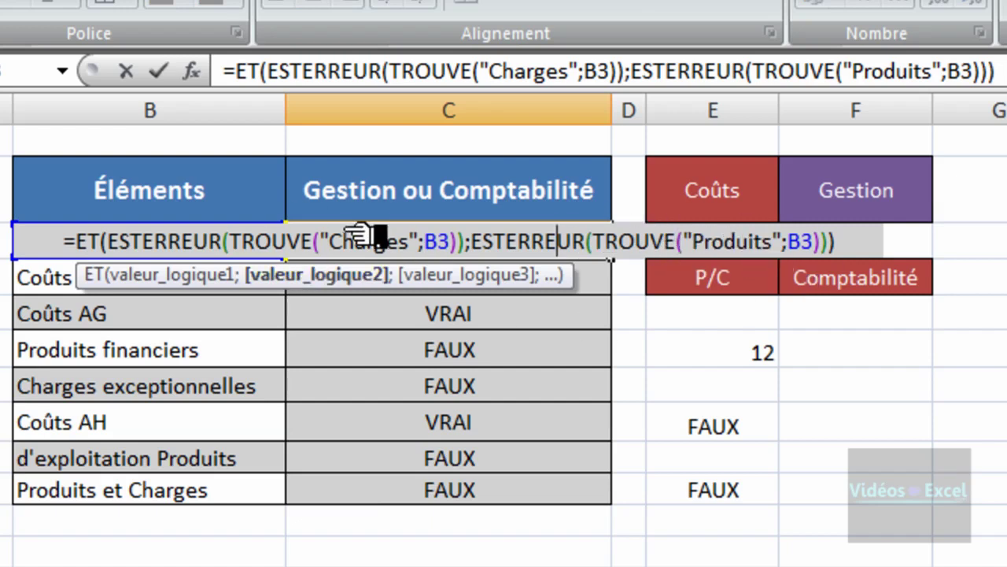
{"action": "key", "text": "Escape"}
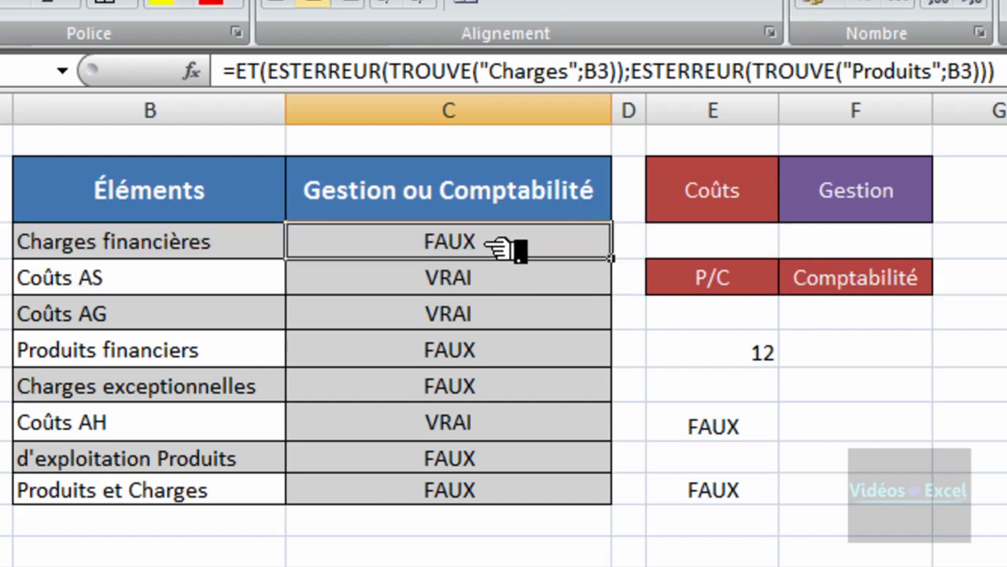
{"action": "left_click", "coordinate": [492, 281]}
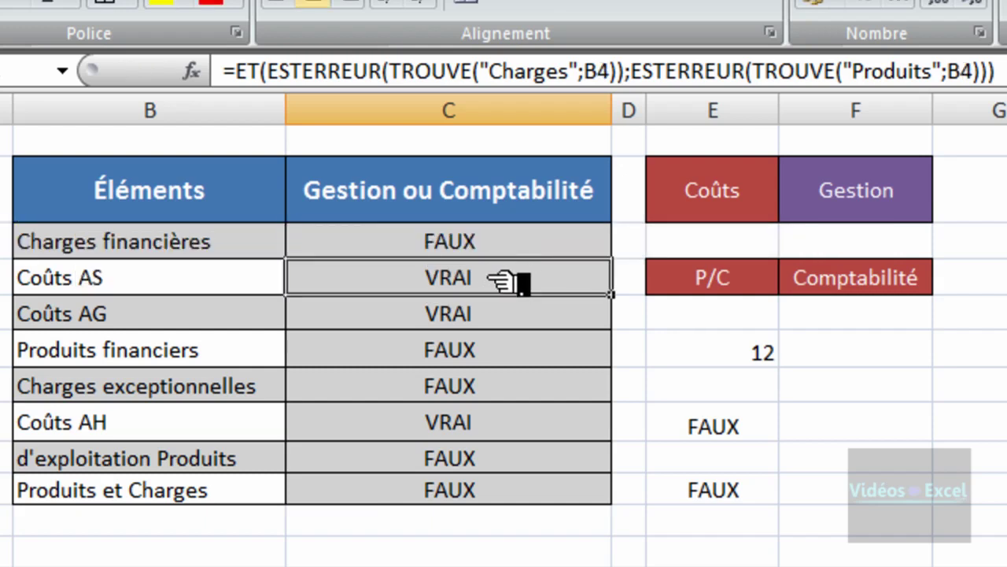
{"action": "double_click", "coordinate": [500, 281]}
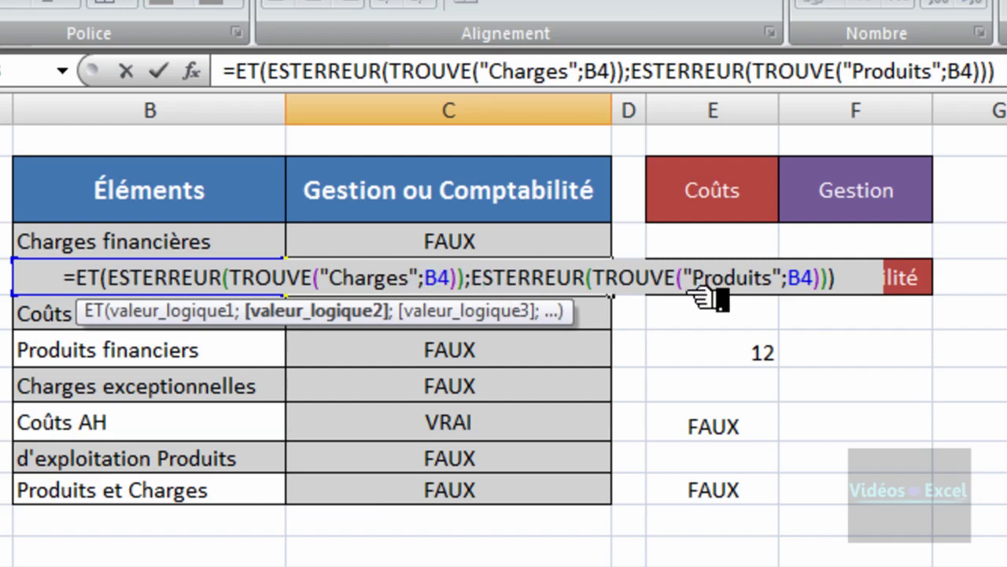
{"action": "key", "text": "Escape"}
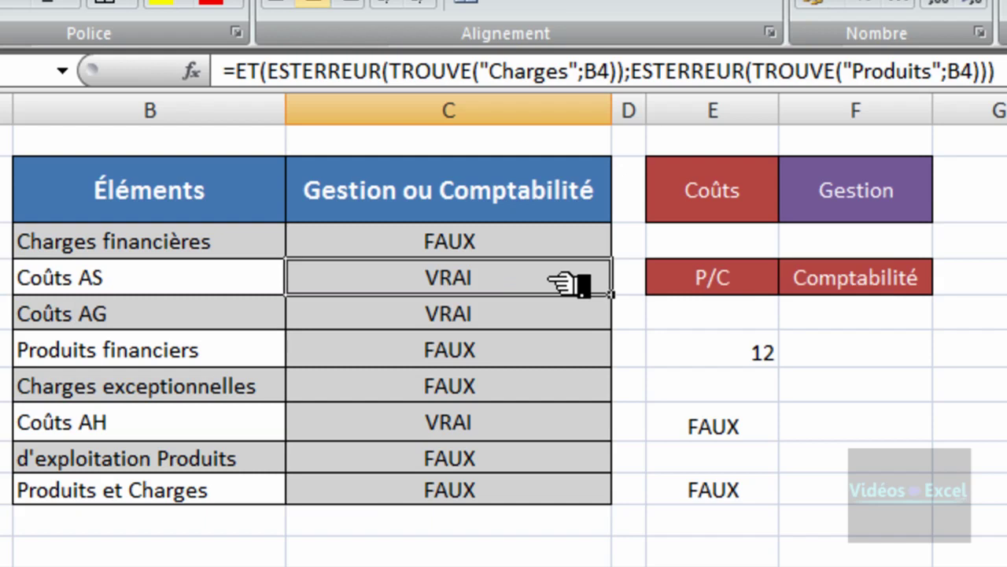
{"action": "left_click", "coordinate": [757, 430]}
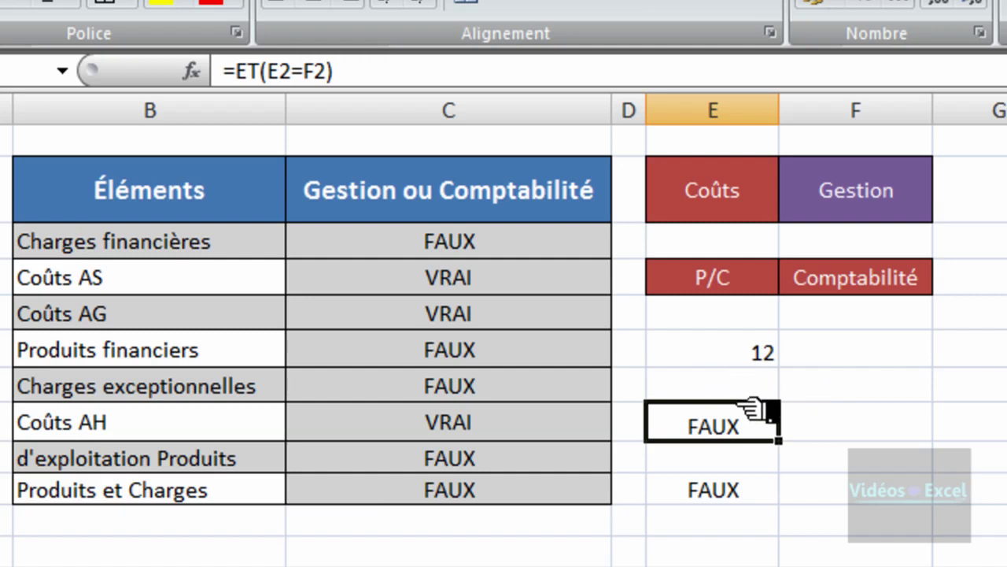
Check the Produits financiers and Coûts AS formulas, then reopen C3 for in-cell editing.
{"action": "left_click", "coordinate": [549, 315]}
{"action": "left_click", "coordinate": [558, 346]}
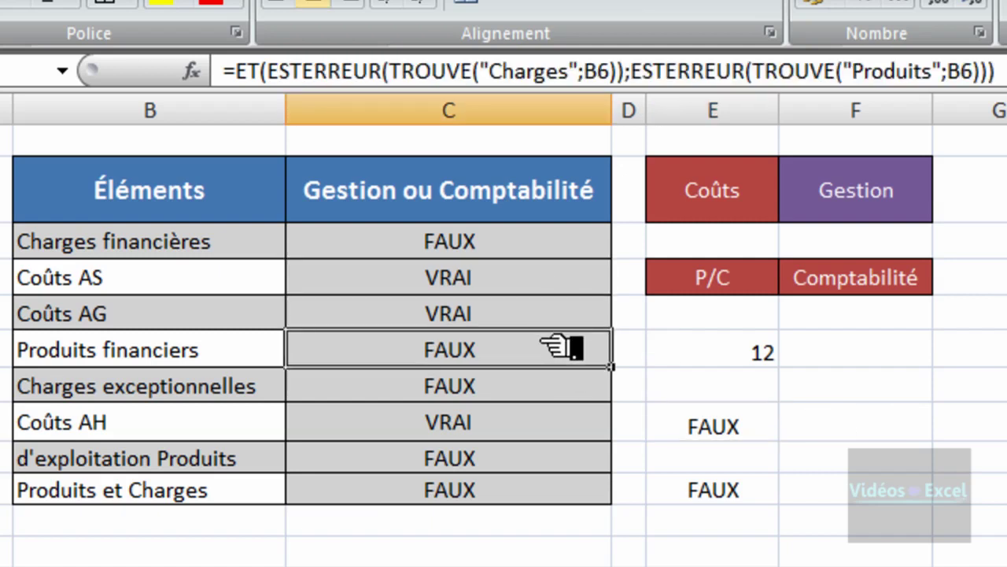
{"action": "left_click", "coordinate": [527, 242]}
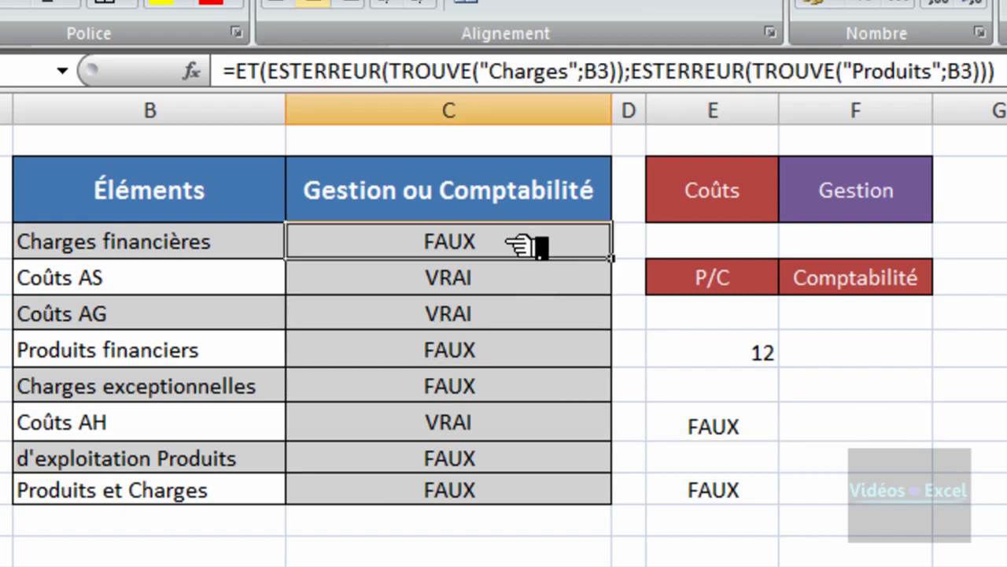
{"action": "double_click", "coordinate": [418, 249]}
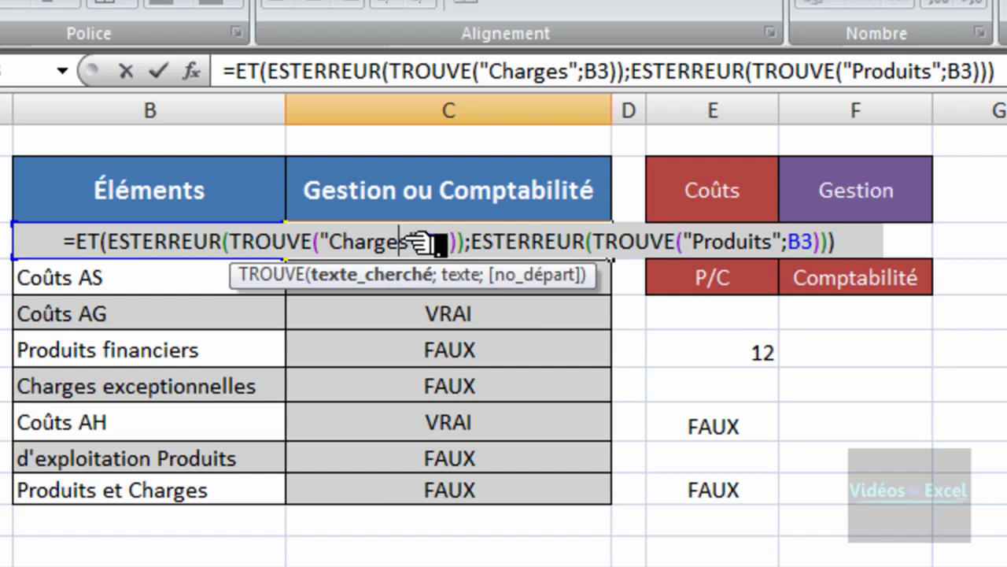
{"action": "key", "text": "ctrl+Return"}
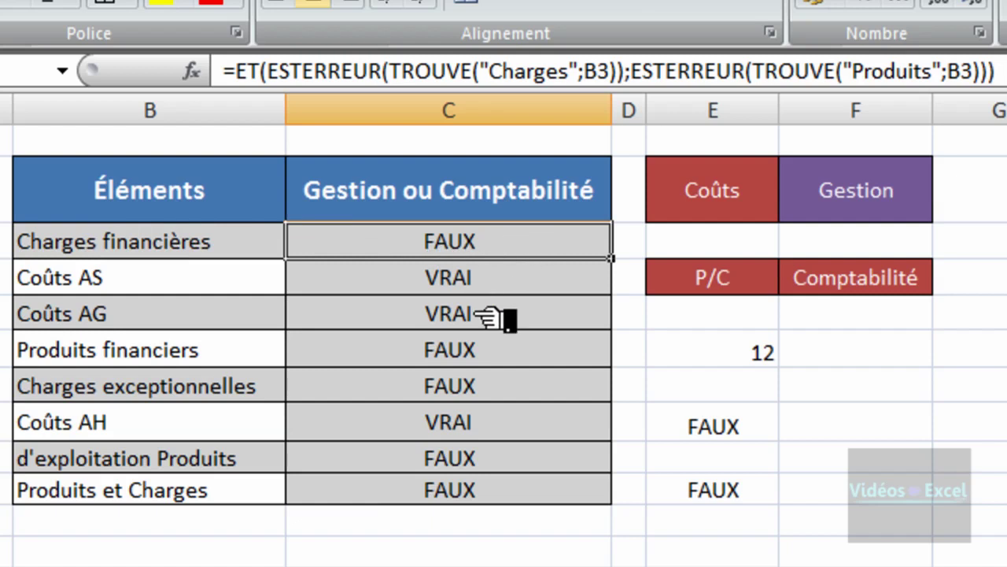
{"action": "left_click", "coordinate": [483, 287]}
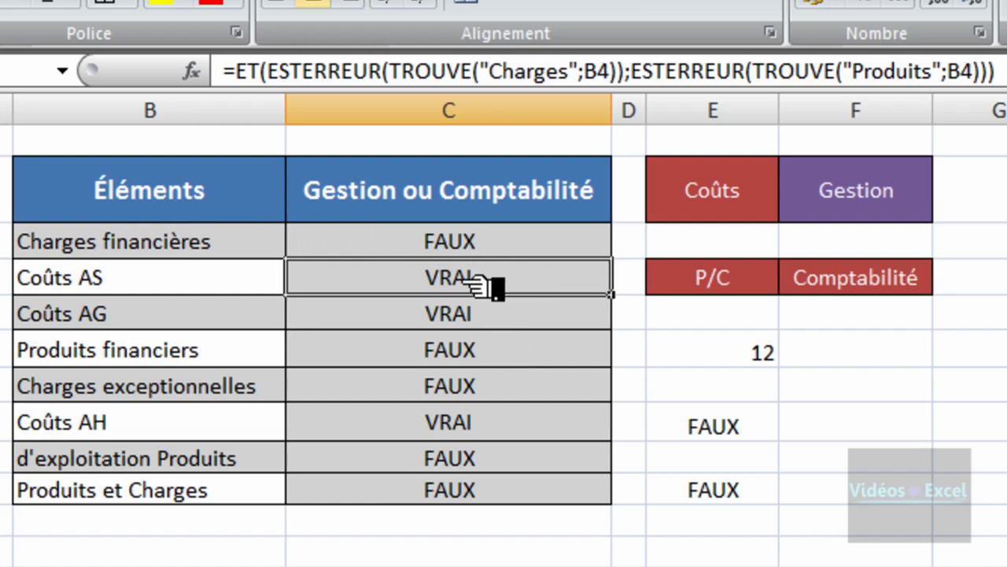
{"action": "double_click", "coordinate": [461, 243]}
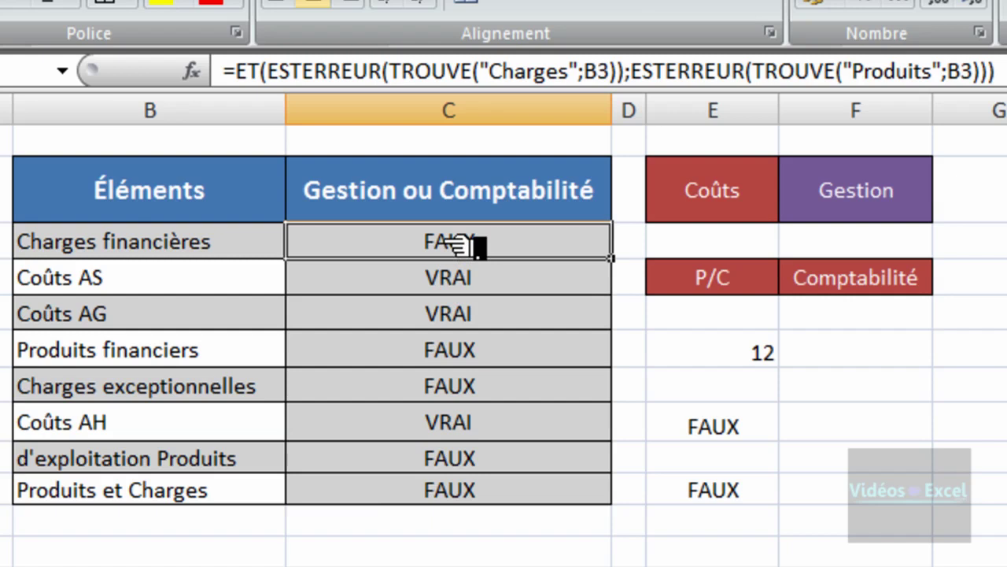
Wrap C3's ET test in SI(…;"Comptabilité";"Gestion") so Charges financières shows Gestion.
{"action": "left_click", "coordinate": [85, 242]}
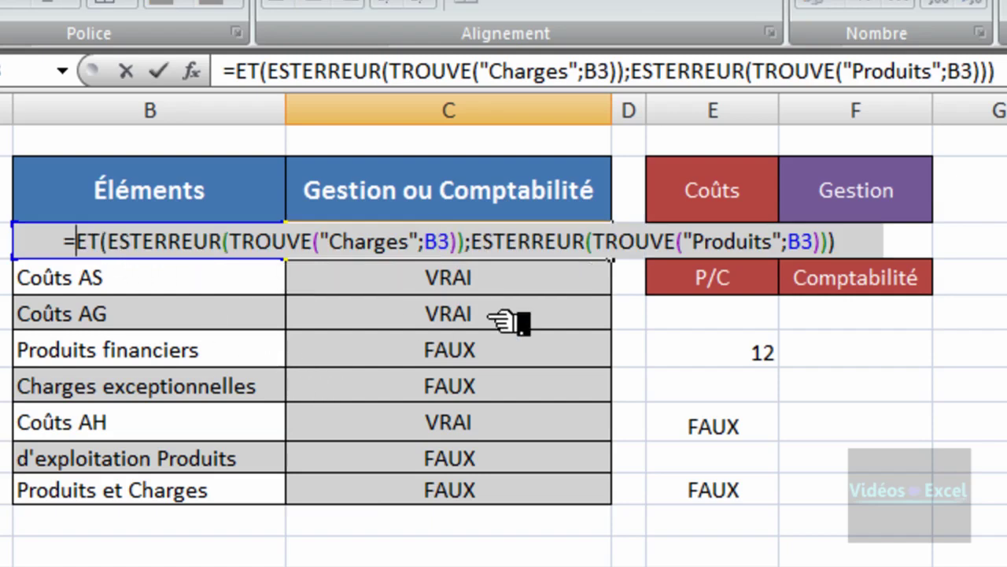
{"action": "type", "text": "si"}
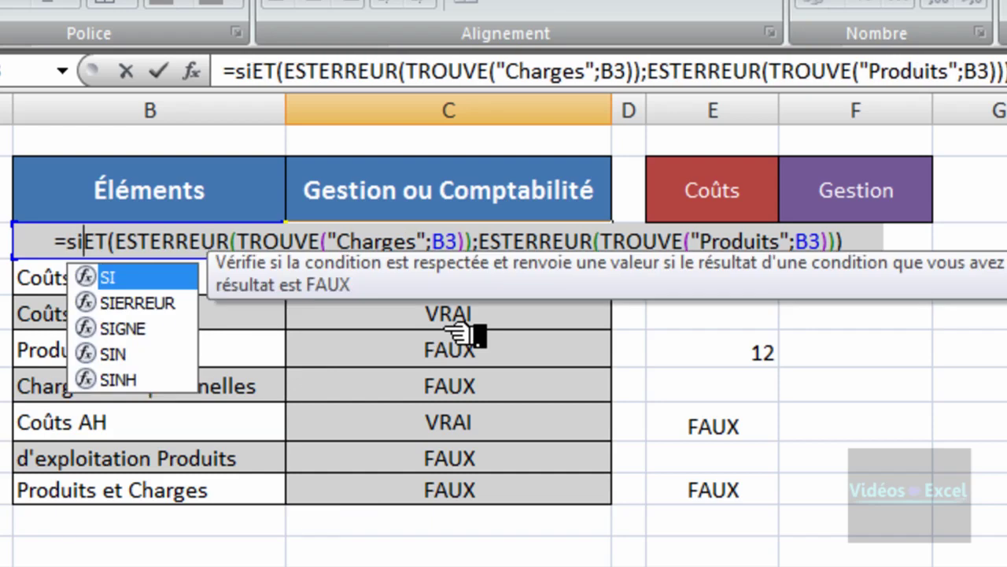
{"action": "key", "text": "Tab"}
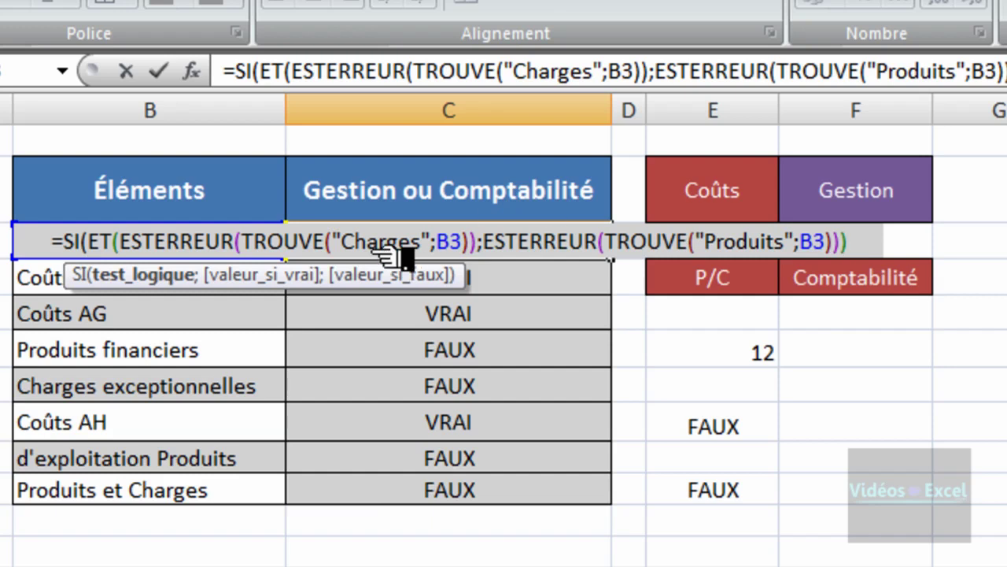
{"action": "type", "text": ";"}
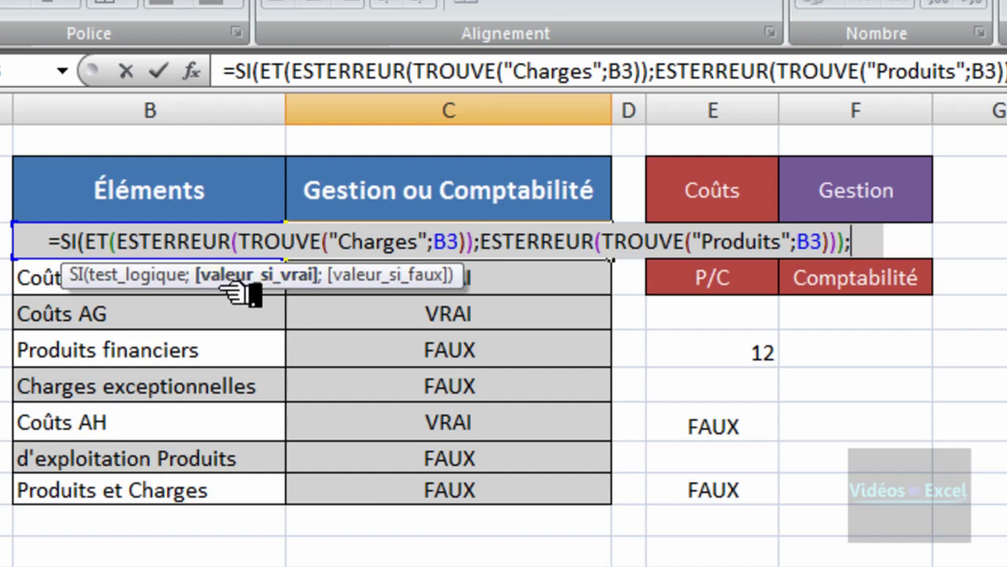
{"action": "left_click_drag", "start_coordinate": [236, 289], "coordinate": [377, 368]}
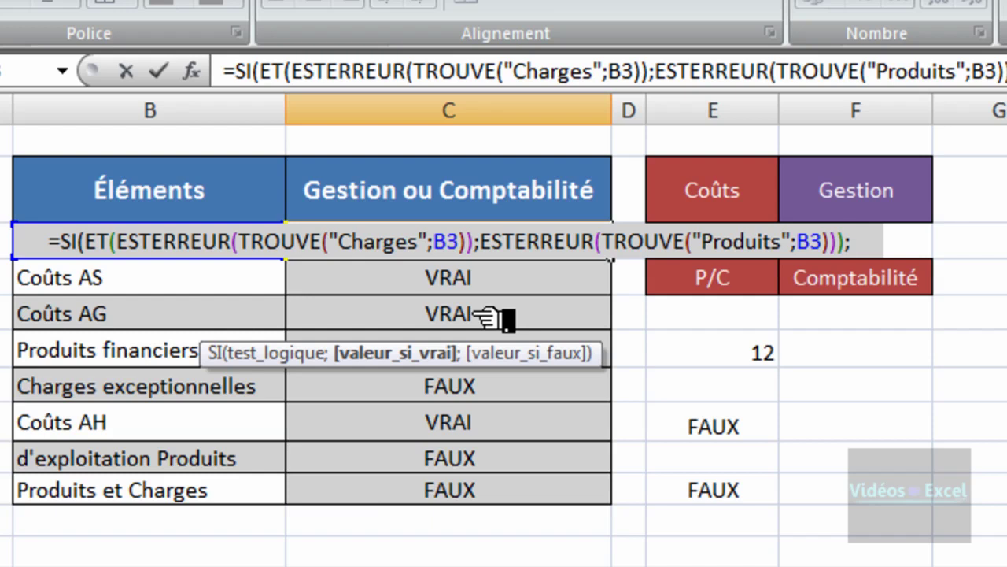
{"action": "type", "text": "\"Comptabil"}
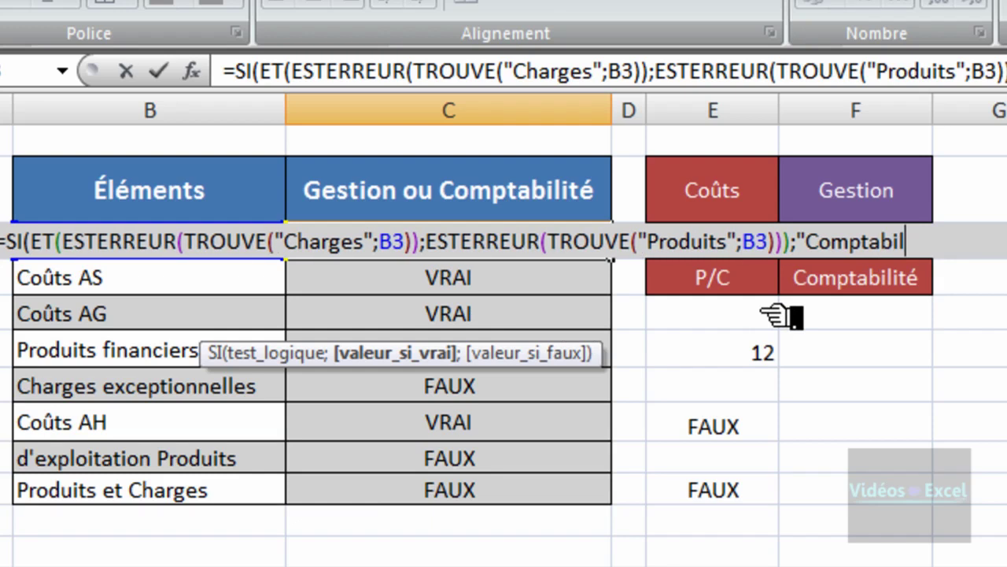
{"action": "type", "text": "ité\""}
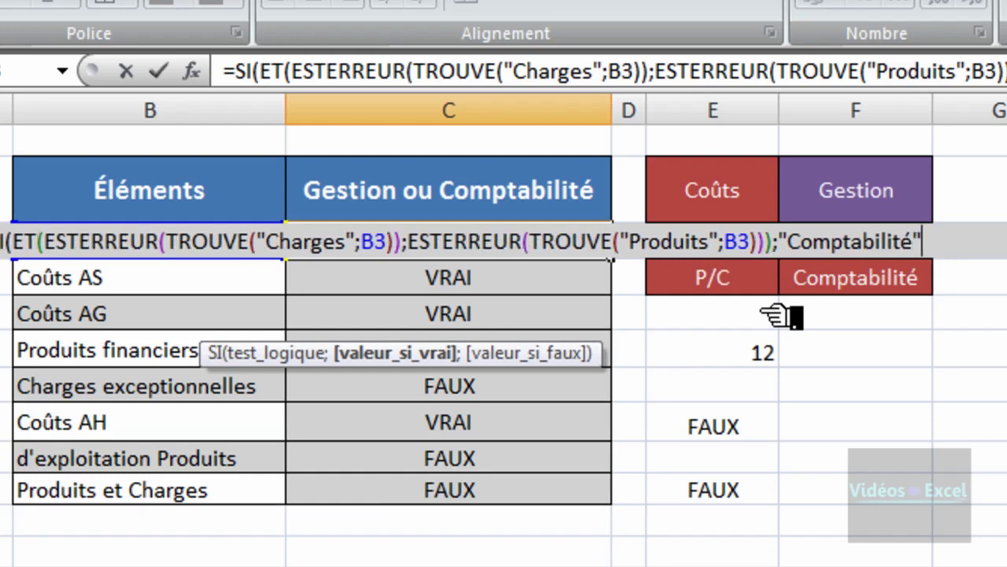
{"action": "type", "text": ";\"Gestion\""}
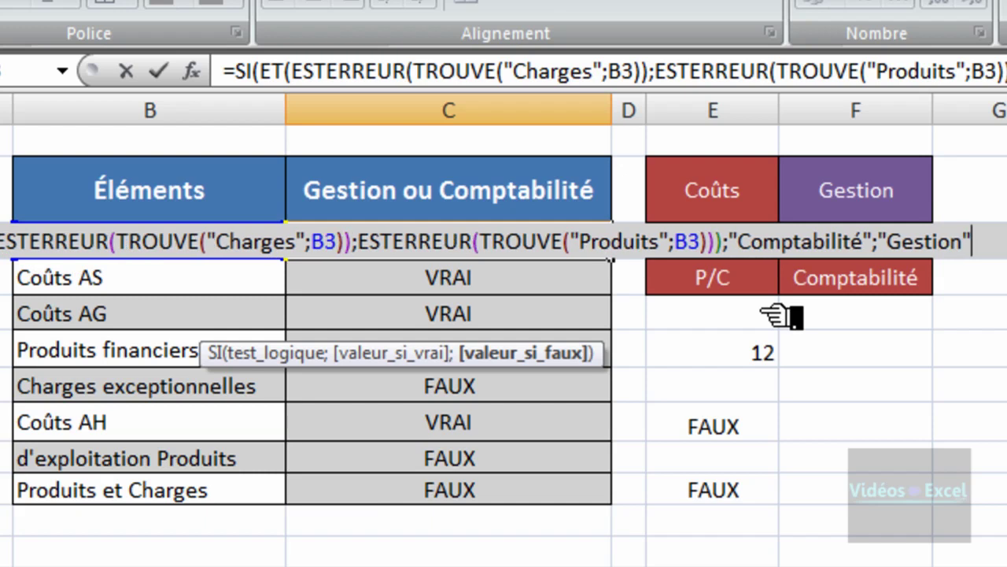
{"action": "type", "text": ")"}
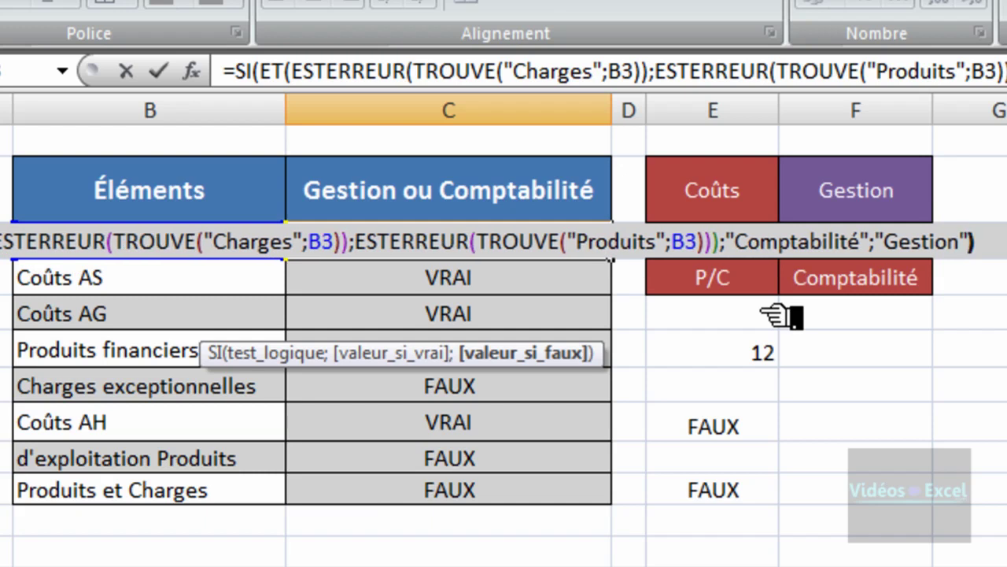
{"action": "key", "text": "ctrl+Return"}
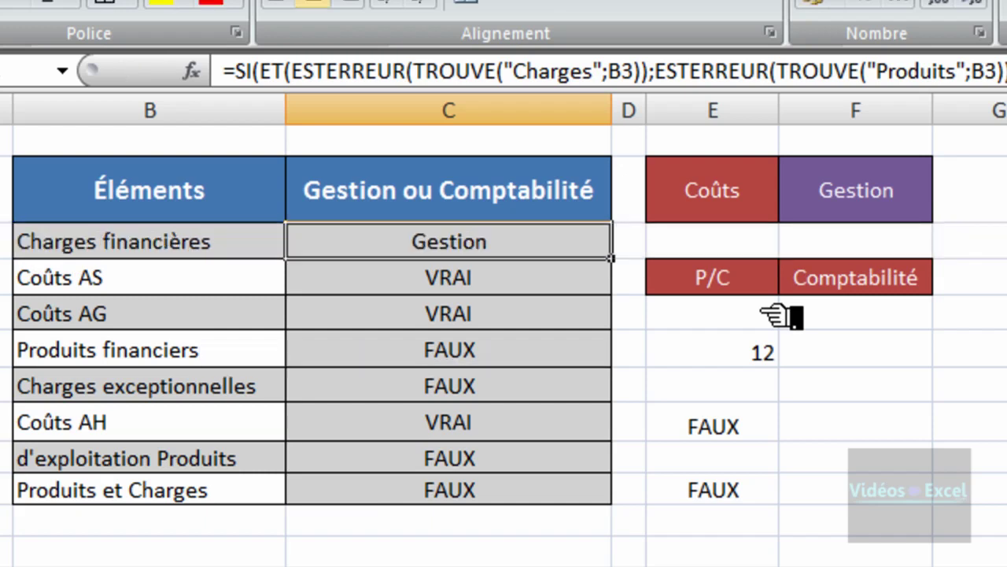
Fill the C3 SI formula down through C10, labelling Coûts items Comptabilité and others Gestion.
{"action": "double_click", "coordinate": [554, 243]}
{"action": "key", "text": "Return"}
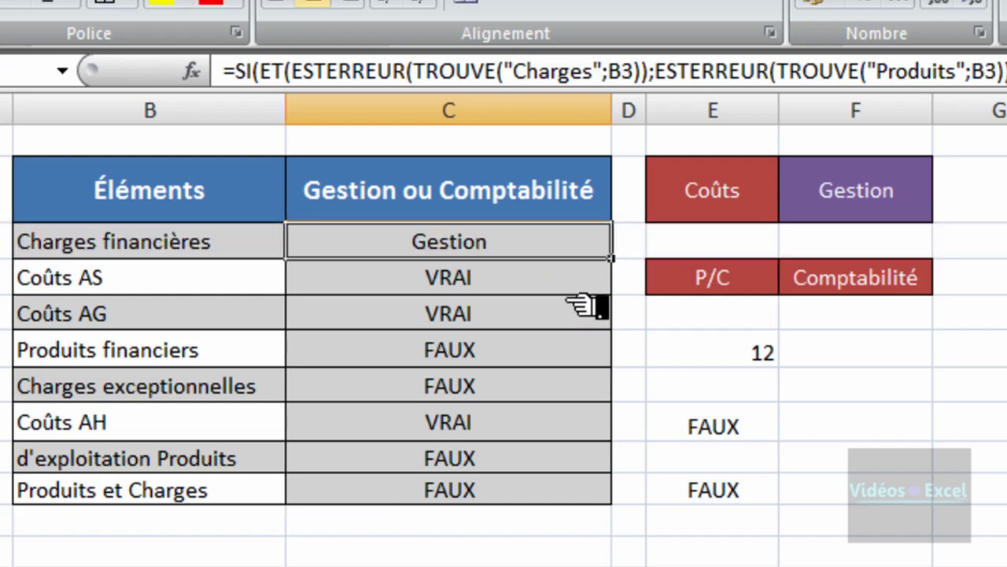
{"action": "left_click_drag", "start_coordinate": [558, 243], "coordinate": [540, 478]}
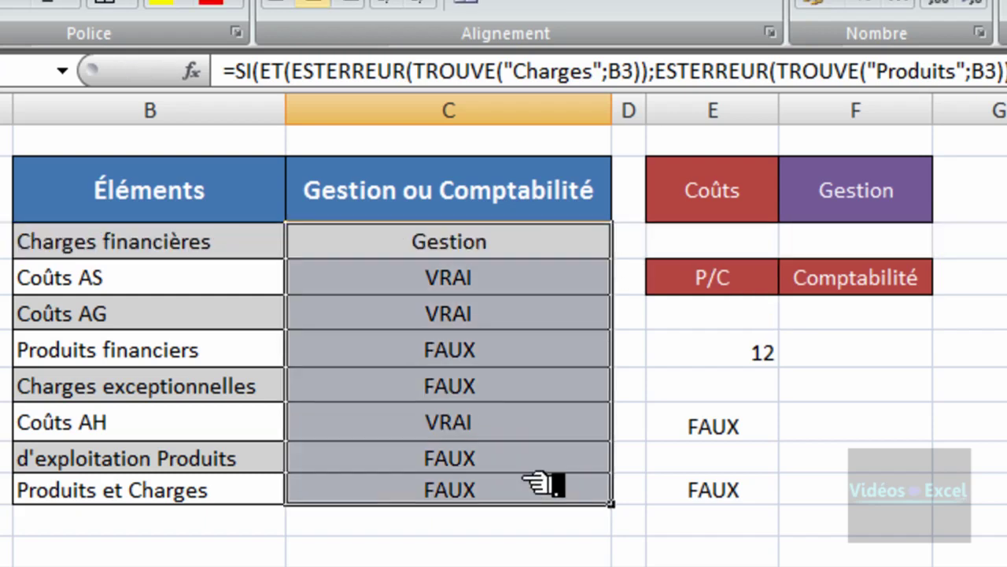
{"action": "double_click", "coordinate": [419, 244]}
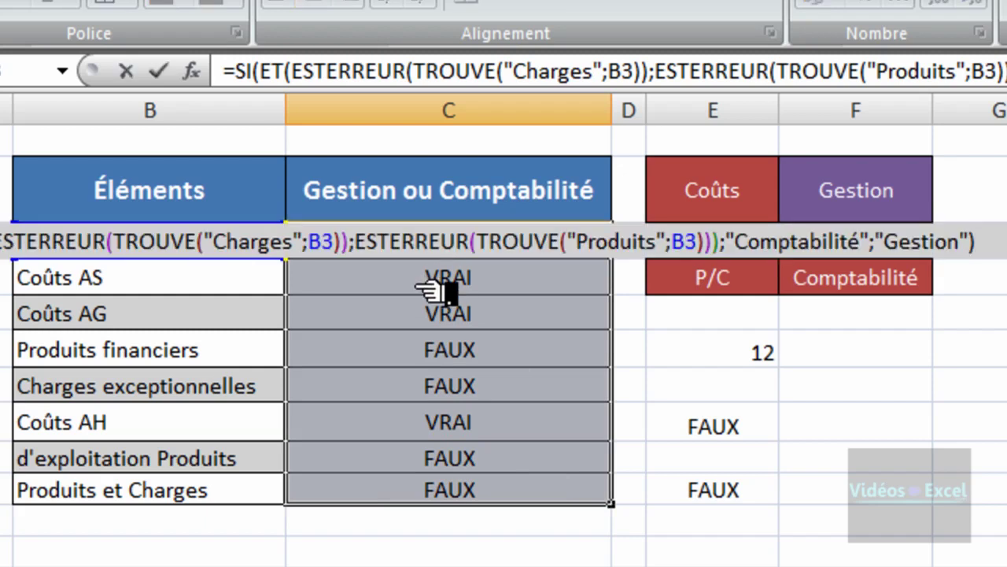
{"action": "key", "text": "ctrl+Return"}
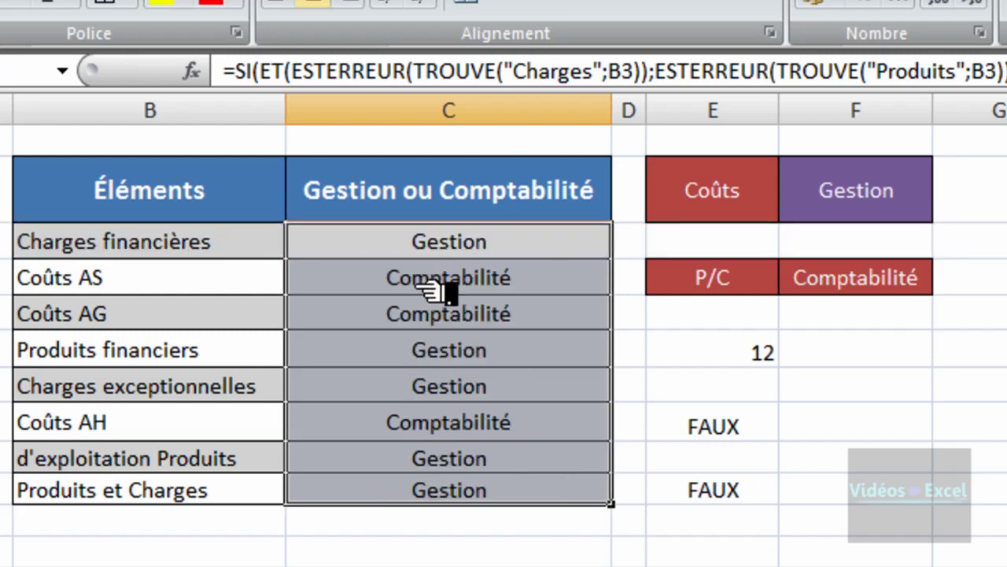
Swap the SI results to "Gestion" if true and "Comptabilité" if false across C3:C10.
{"action": "double_click", "coordinate": [504, 246]}
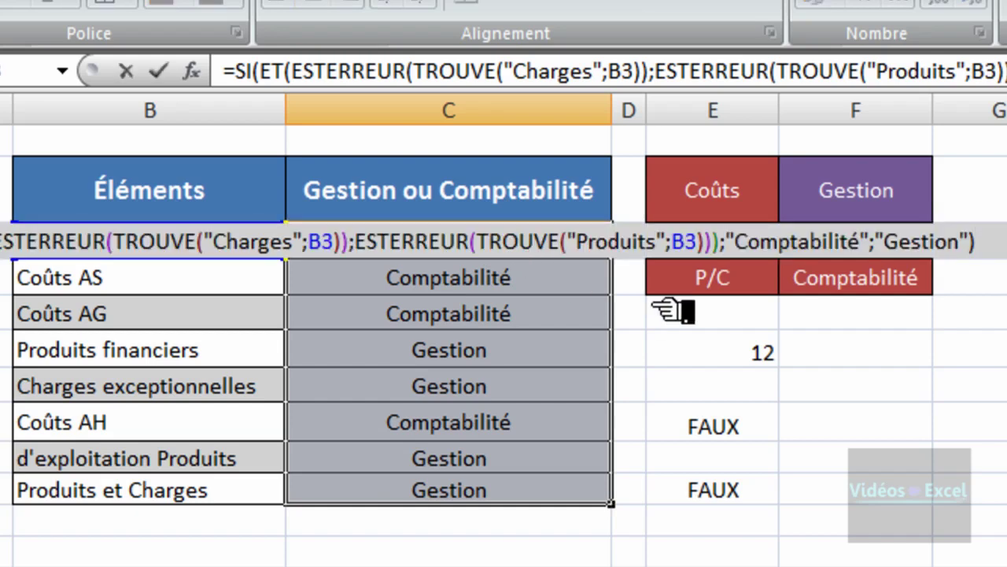
{"action": "left_click_drag", "start_coordinate": [861, 244], "coordinate": [736, 244]}
{"action": "key", "text": "ctrl+c"}
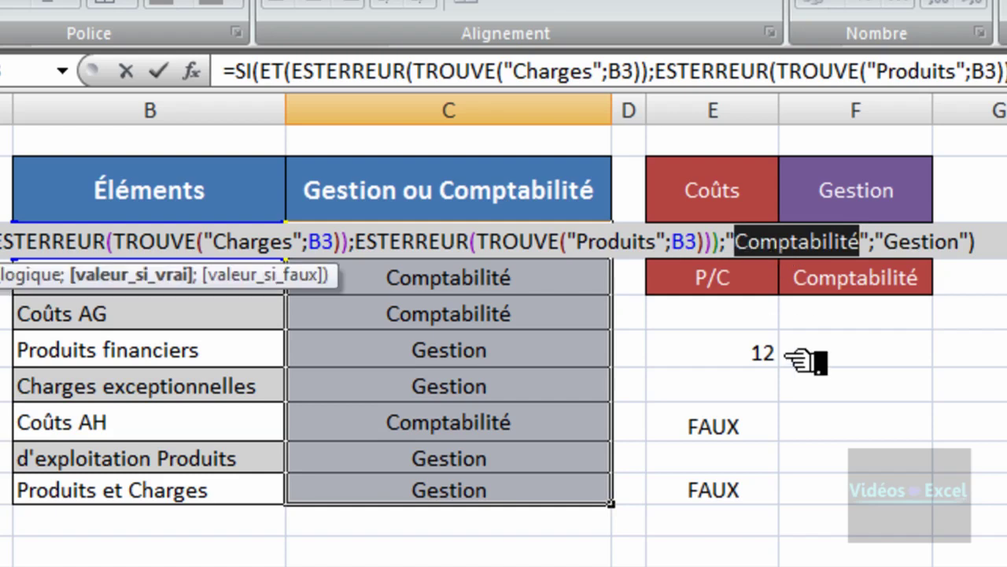
{"action": "key", "text": "BackSpace"}
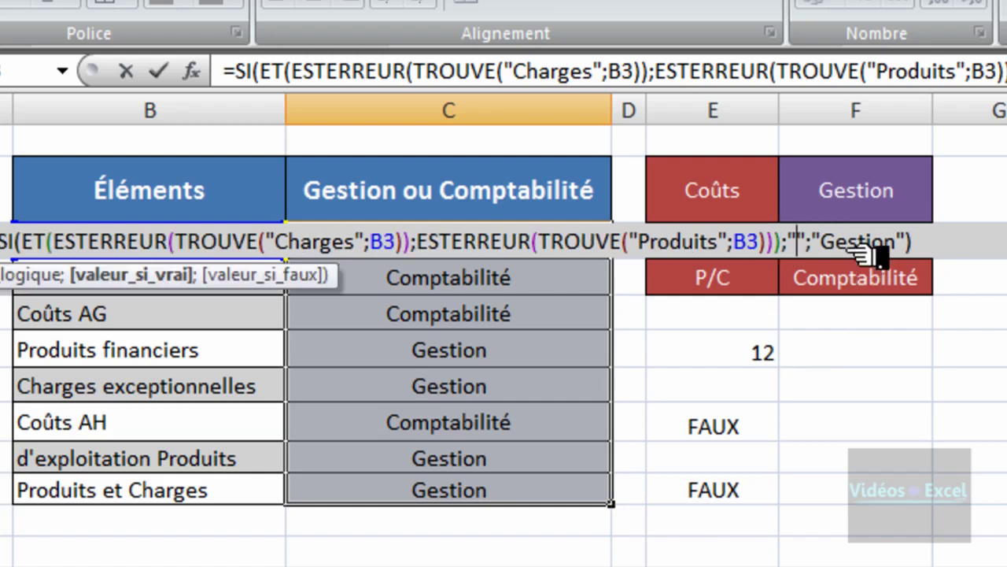
{"action": "left_click", "coordinate": [820, 241]}
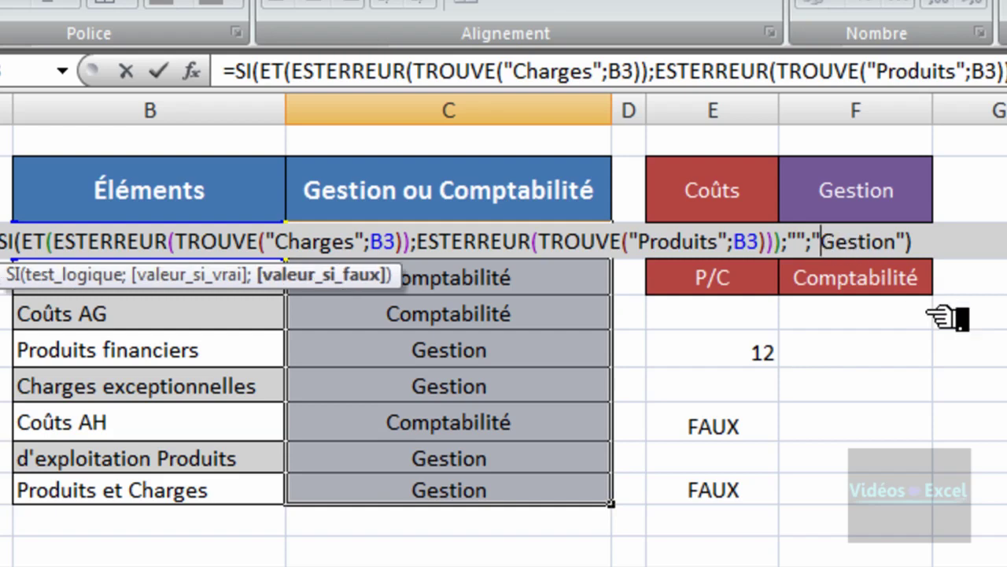
{"action": "key", "text": "ctrl+v"}
{"action": "key", "text": "shift+Right"}
{"action": "key", "text": "ctrl+c"}
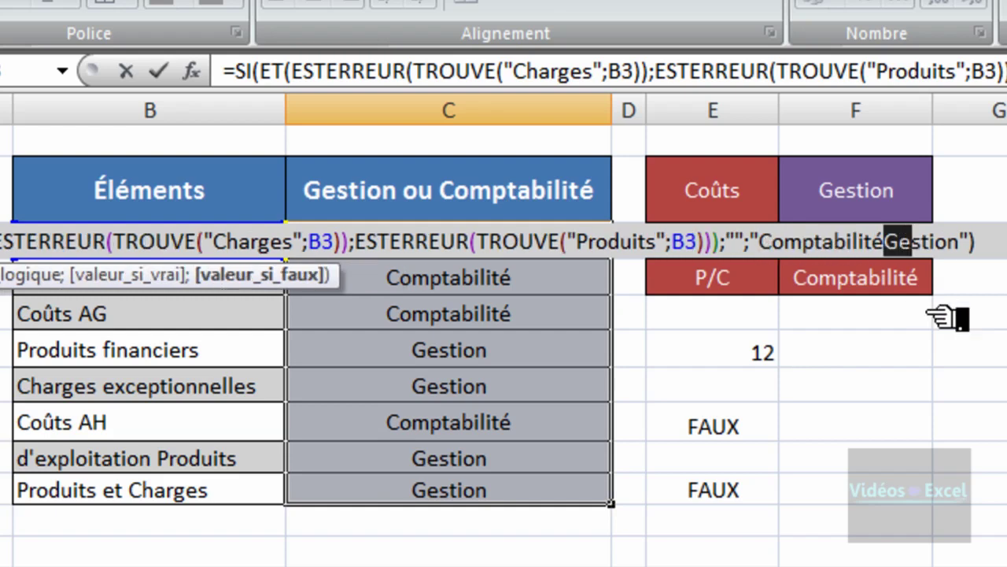
{"action": "key", "text": "Delete"}
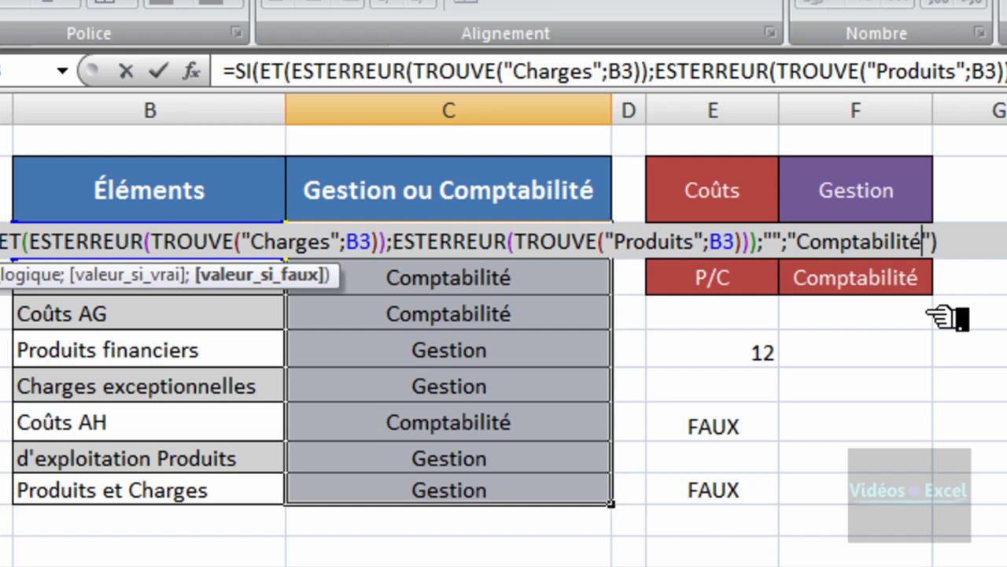
{"action": "left_click", "coordinate": [775, 242]}
{"action": "key", "text": "ctrl+v"}
{"action": "key", "text": "ctrl+Return"}
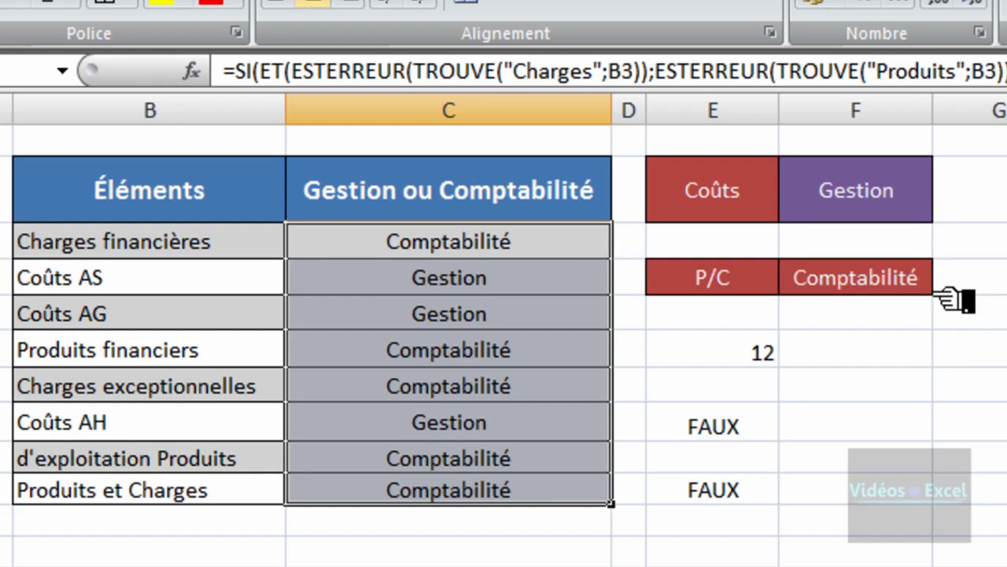
{"action": "left_click", "coordinate": [574, 315]}
{"action": "left_click", "coordinate": [535, 247]}
{"action": "left_click", "coordinate": [142, 250]}
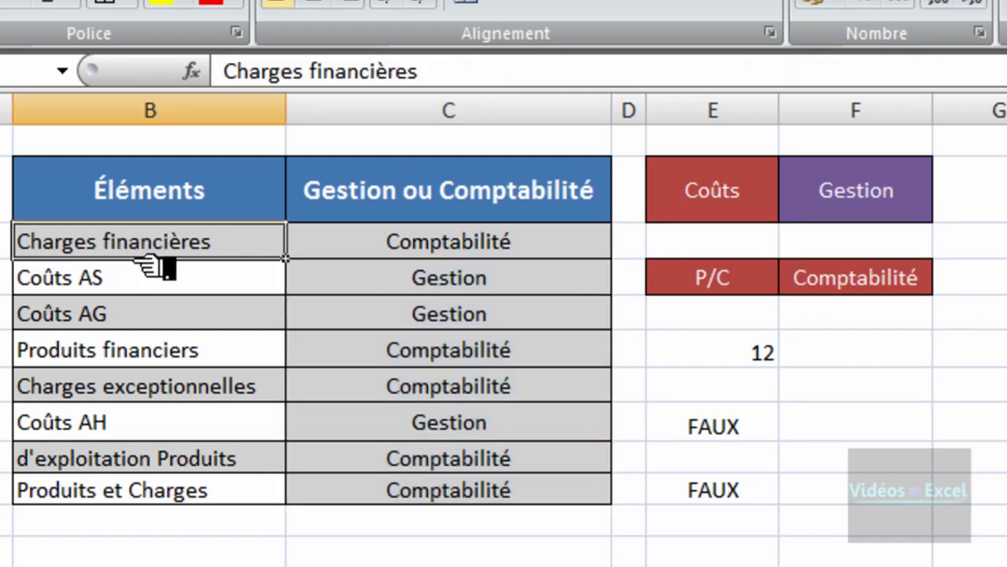
{"action": "left_click", "coordinate": [417, 360]}
{"action": "left_click", "coordinate": [236, 358]}
{"action": "left_click", "coordinate": [386, 391]}
{"action": "left_click", "coordinate": [264, 391]}
{"action": "left_click", "coordinate": [319, 433]}
{"action": "left_click", "coordinate": [252, 427]}
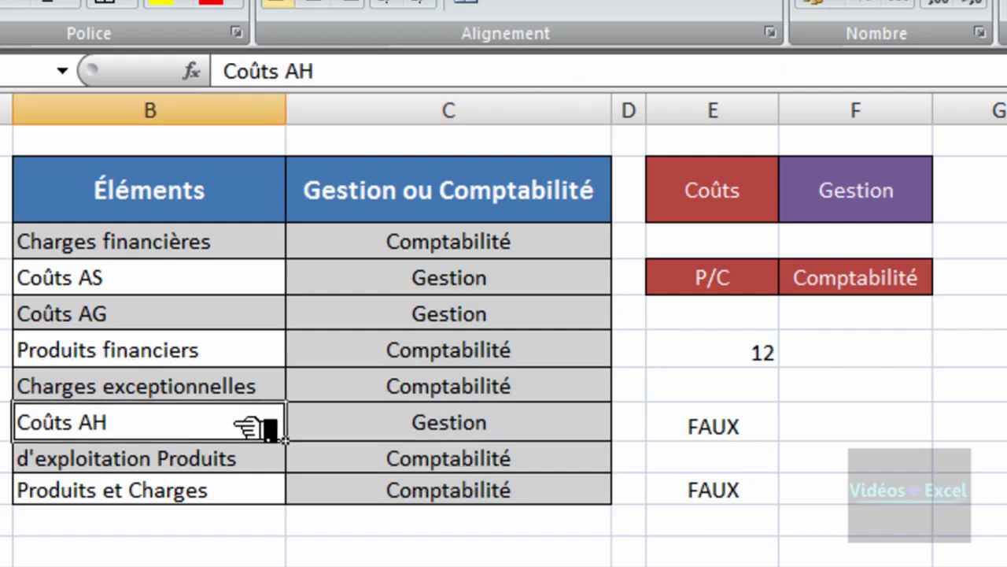
{"action": "left_click", "coordinate": [421, 323]}
{"action": "left_click", "coordinate": [161, 496]}
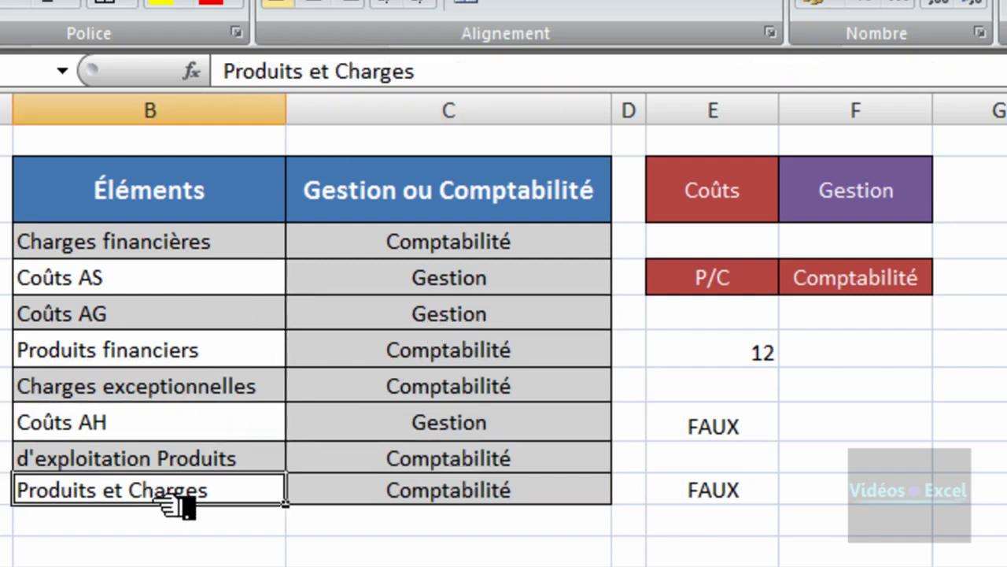
{"action": "left_click", "coordinate": [449, 502]}
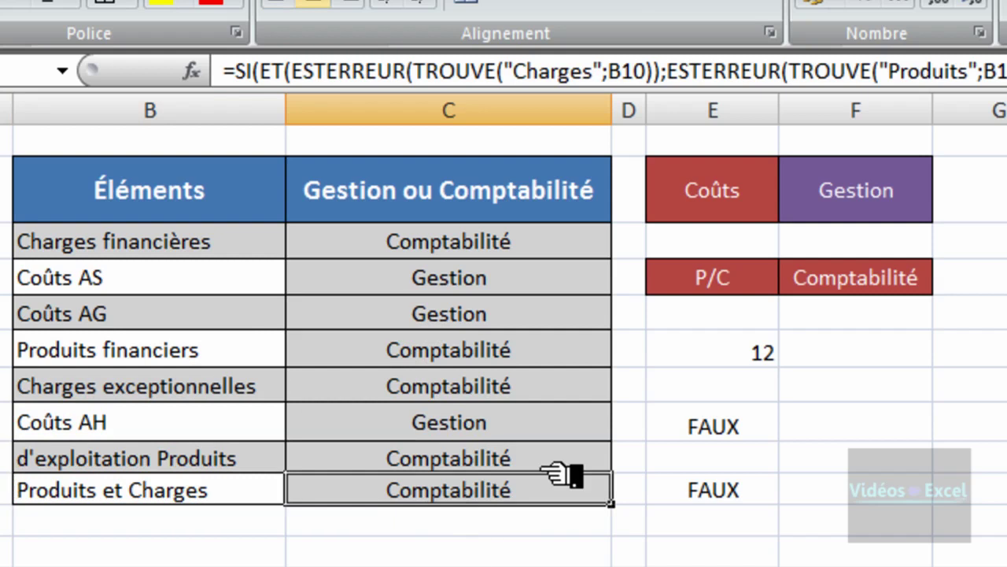
{"action": "left_click", "coordinate": [393, 243]}
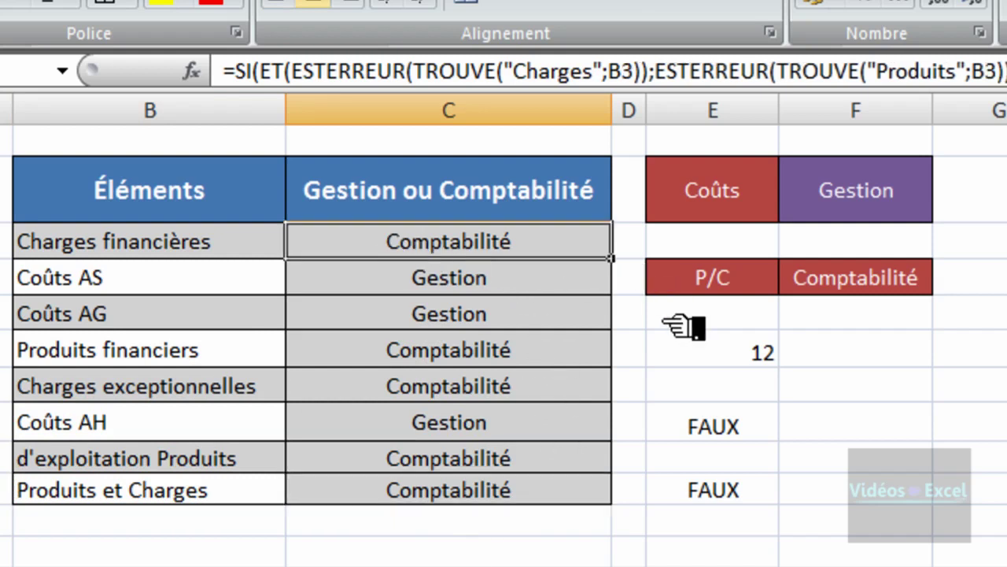